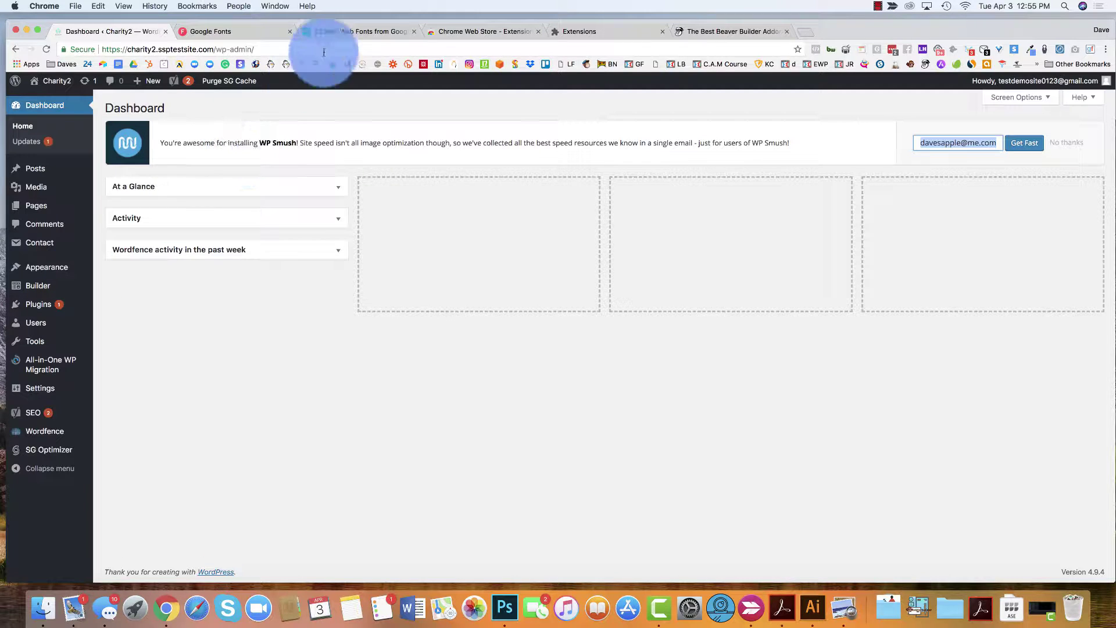
Place the Awwwards article tab beside the site dashboard tab and skim the article on the 20 best Google web fonts
drag(333, 32, 230, 30)
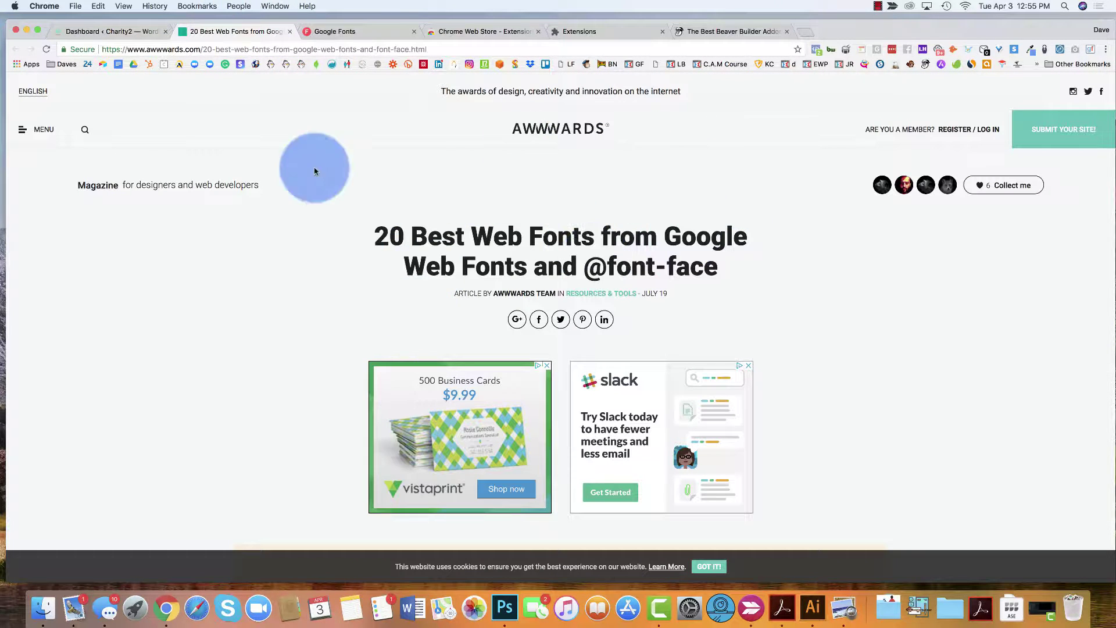
scroll(368, 218, down, 1)
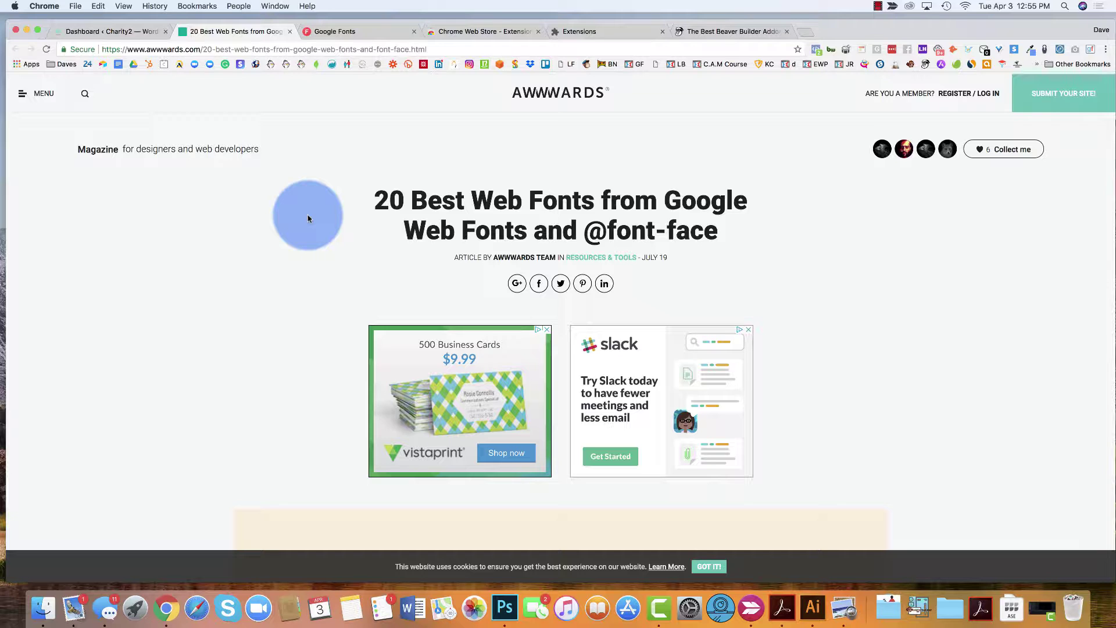
click(125, 34)
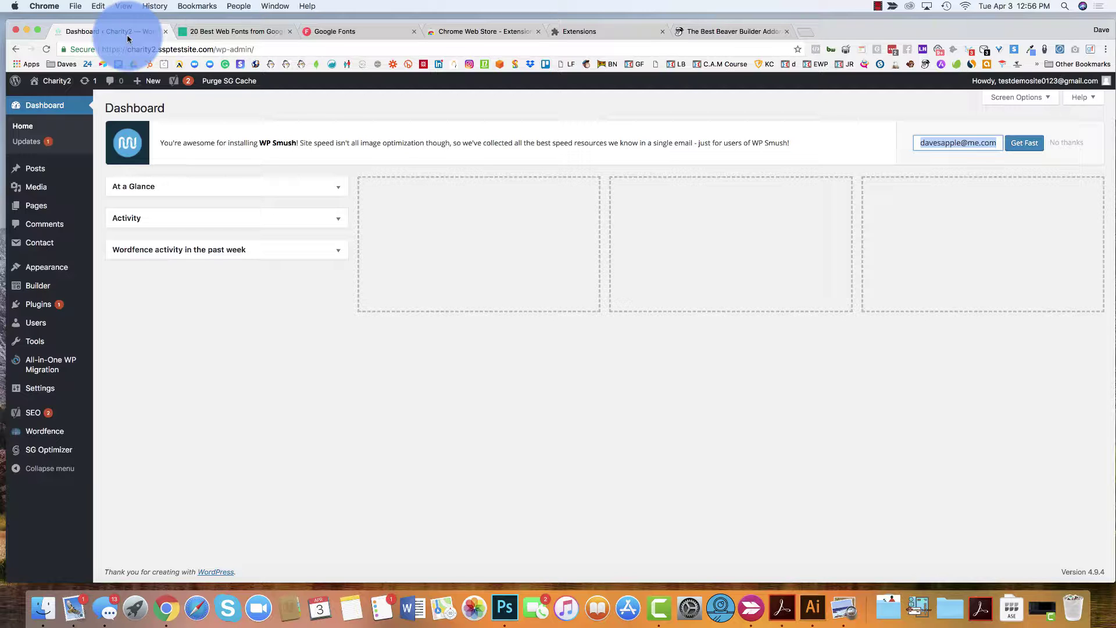
click(239, 31)
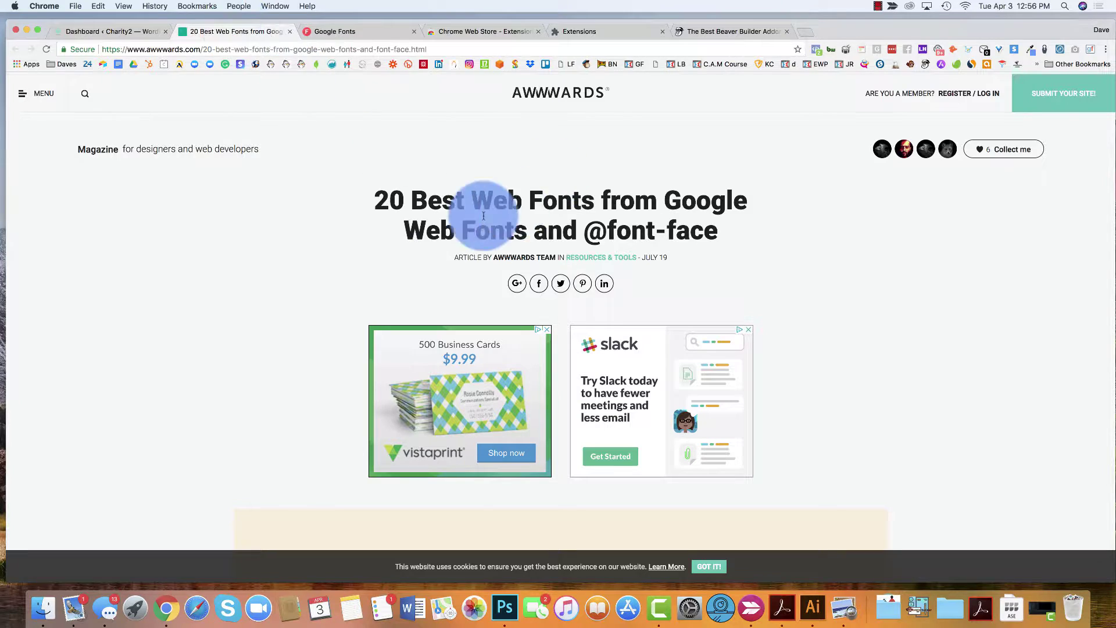
drag(374, 201, 720, 235)
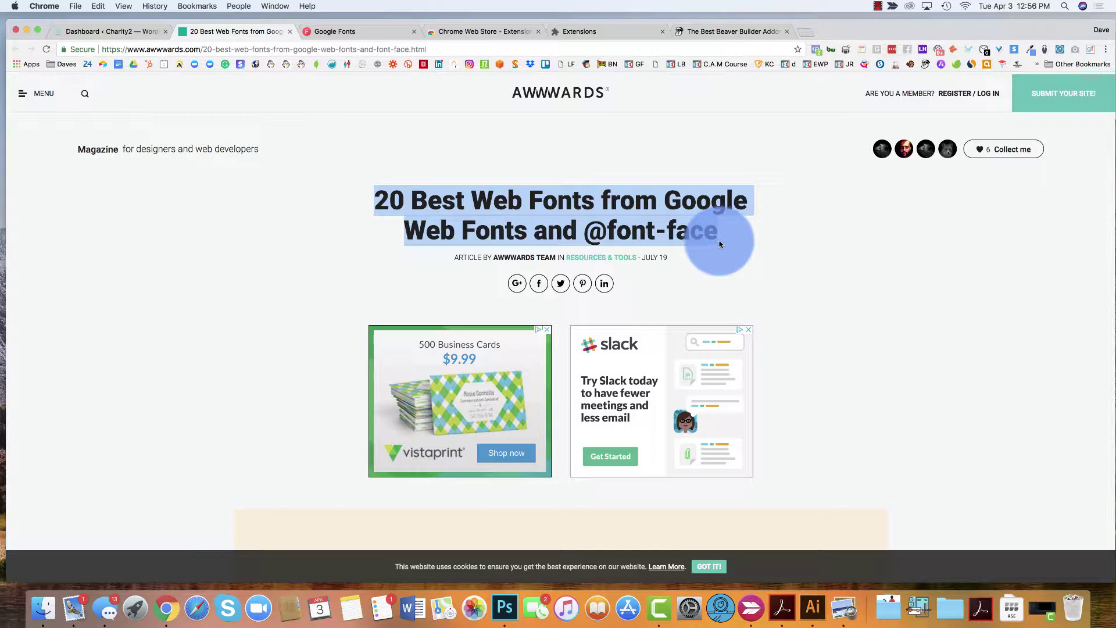
drag(64, 147, 381, 146)
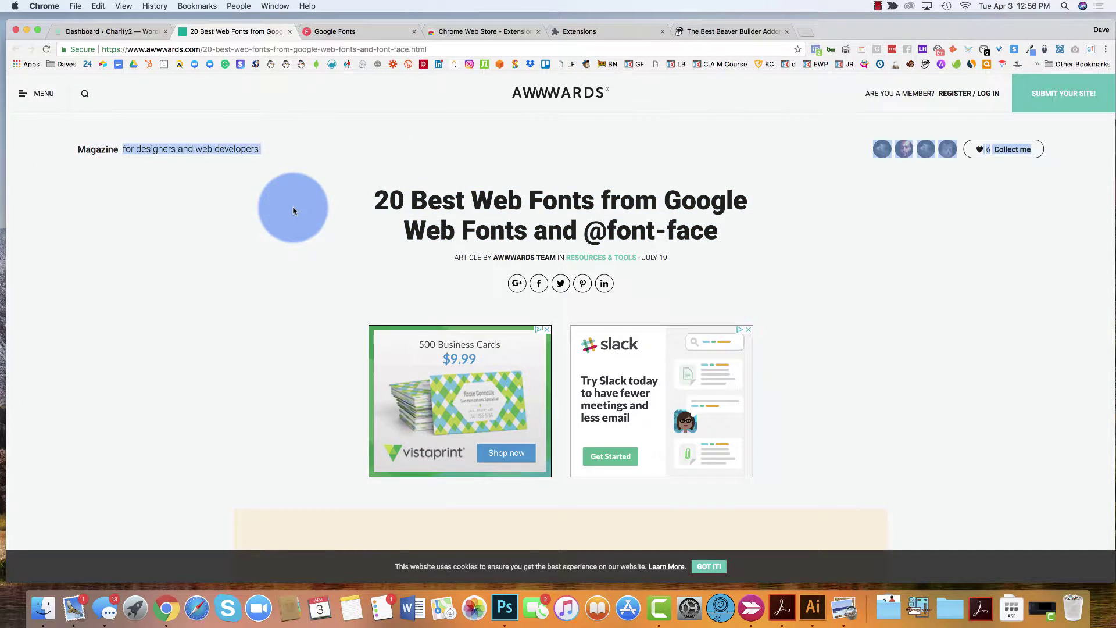
scroll(294, 209, down, 10)
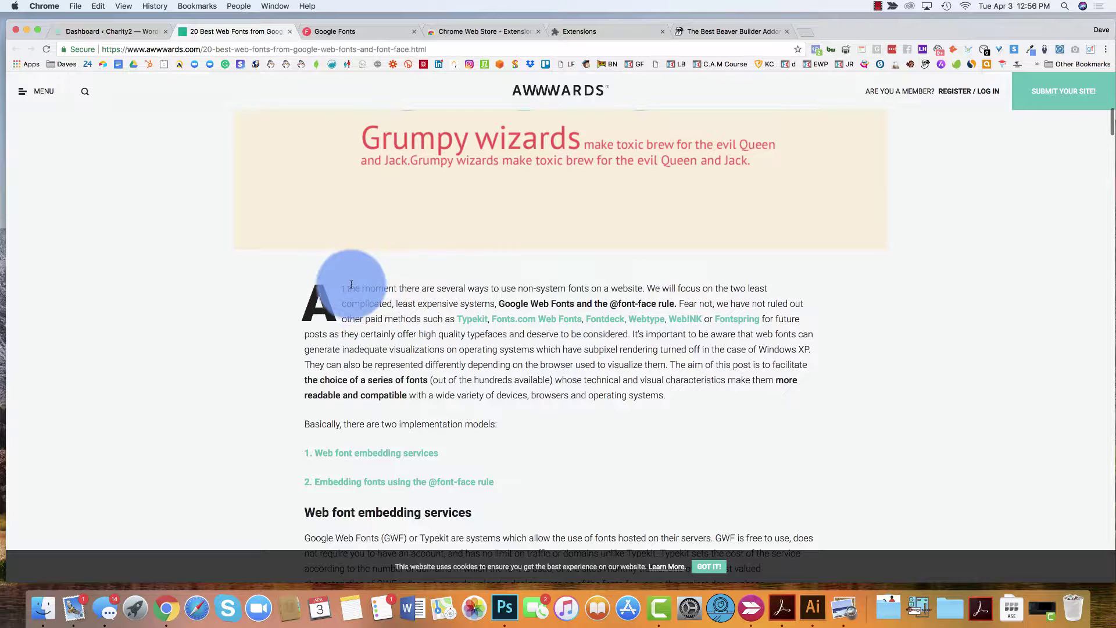
drag(347, 286, 742, 405)
click(958, 379)
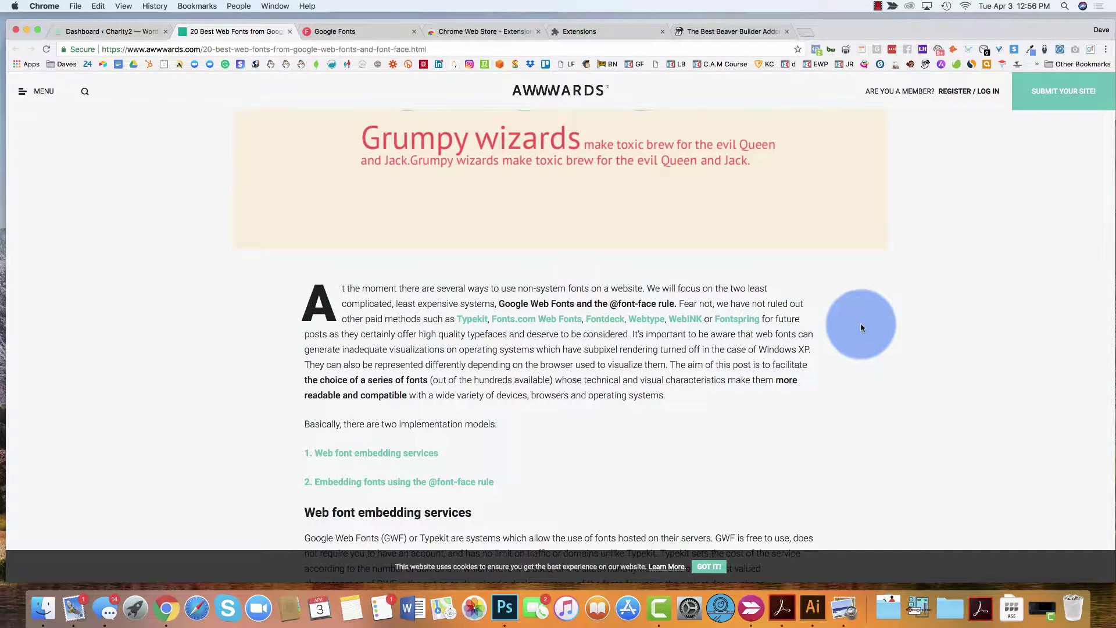
scroll(861, 327, down, 15)
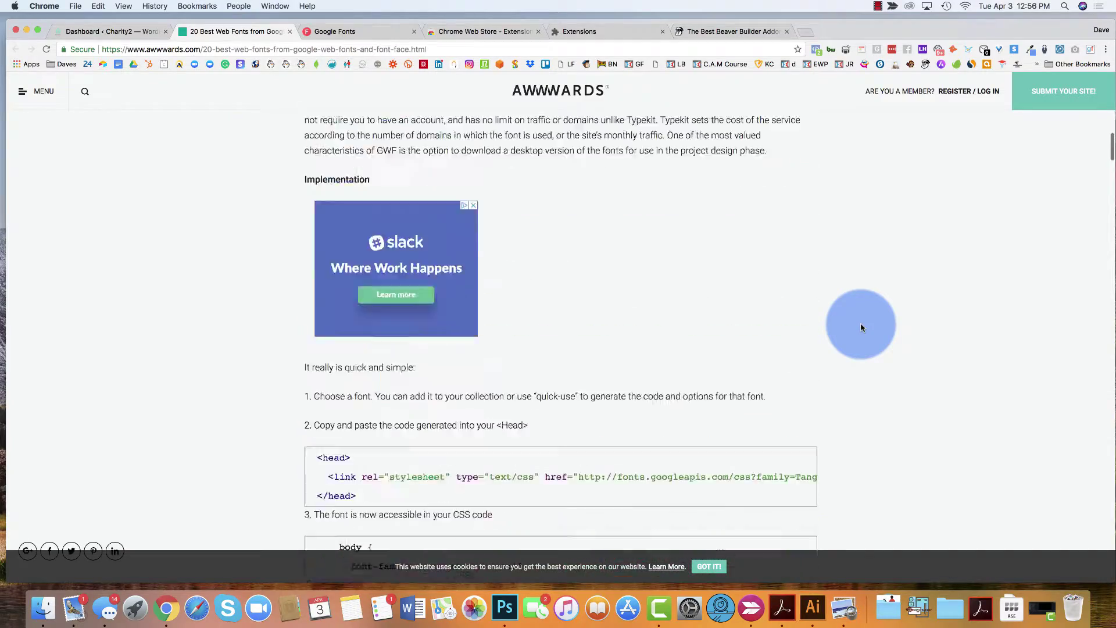
scroll(861, 327, up, 20)
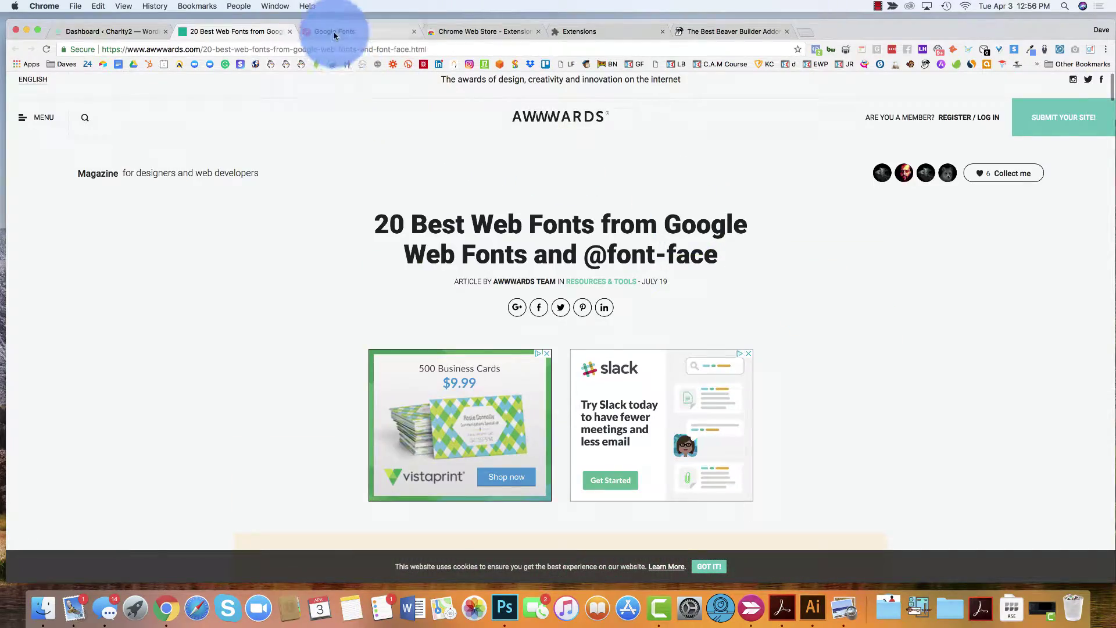
Browse the Google Fonts directory and add the Merriweather family to the font selection
click(337, 31)
mouse_move(231, 225)
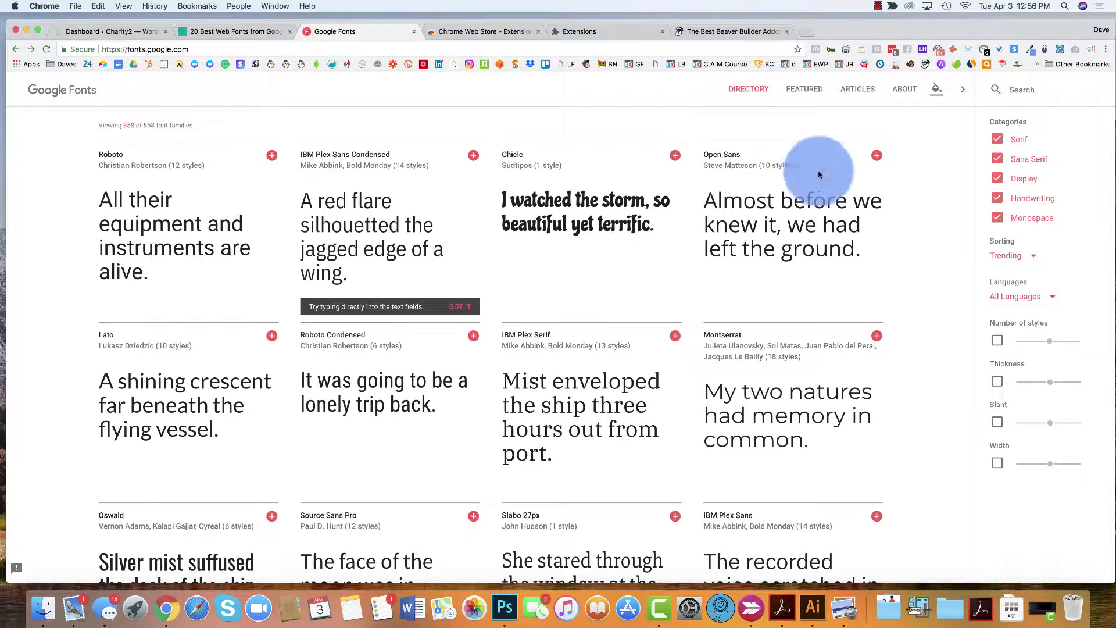
mouse_move(743, 218)
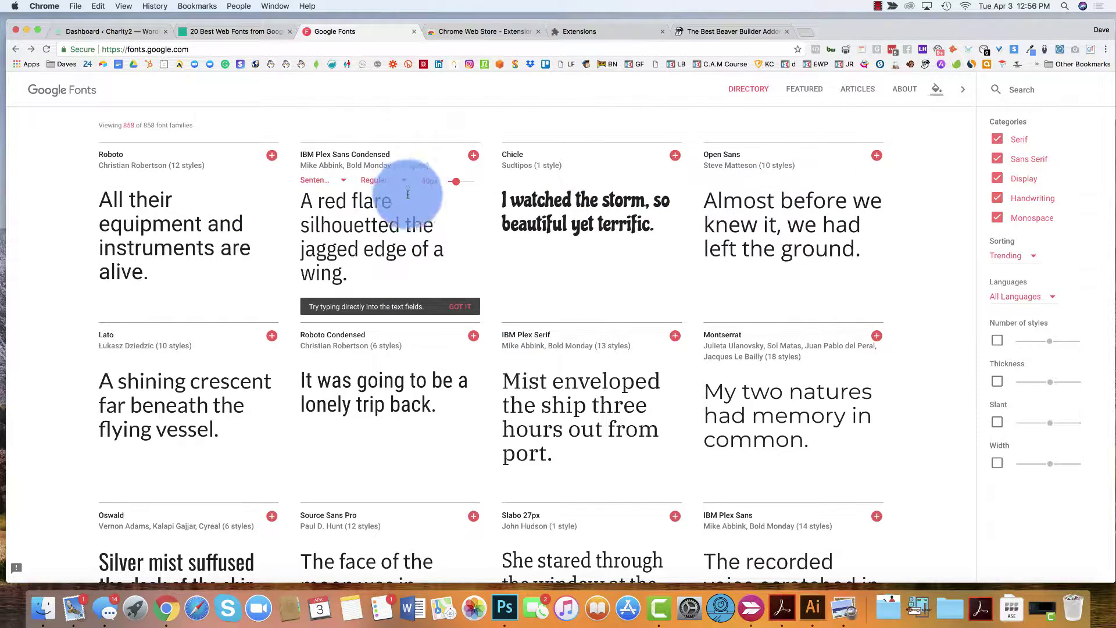
scroll(370, 262, down, 10)
scroll(371, 277, down, 3)
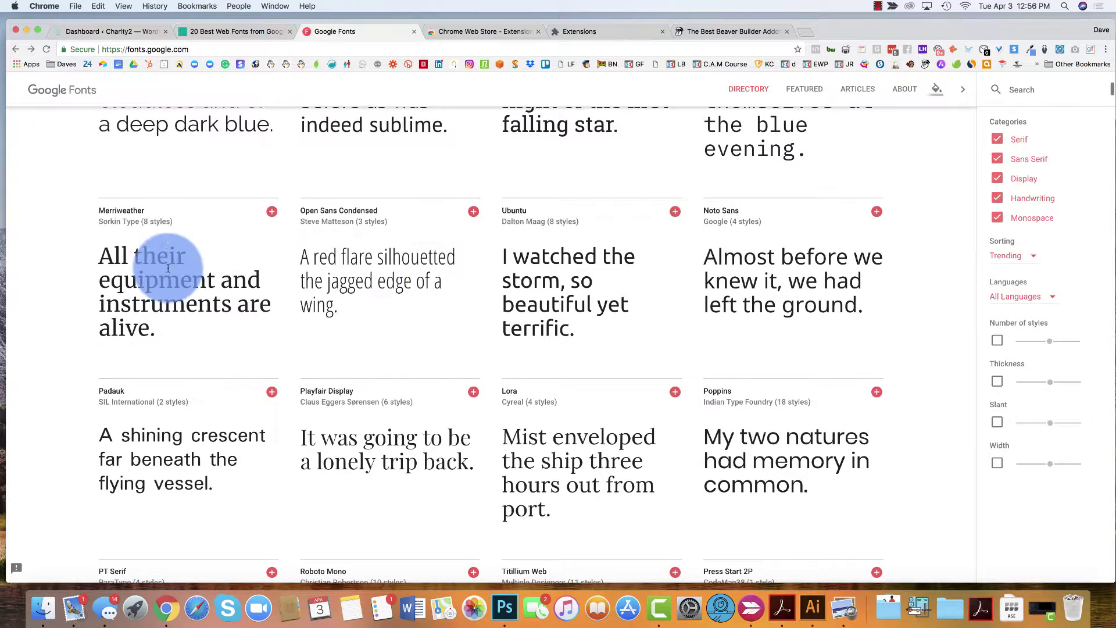
click(271, 217)
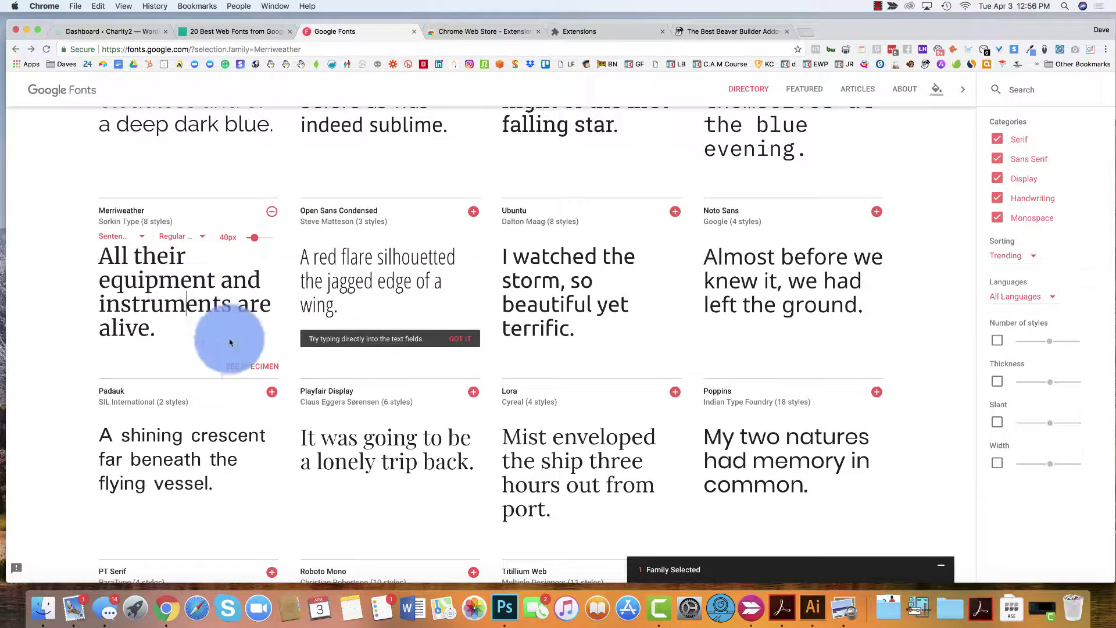
Examine the Merriweather specimen's characters and styles, and compare with the Awwwards web fonts article
click(250, 365)
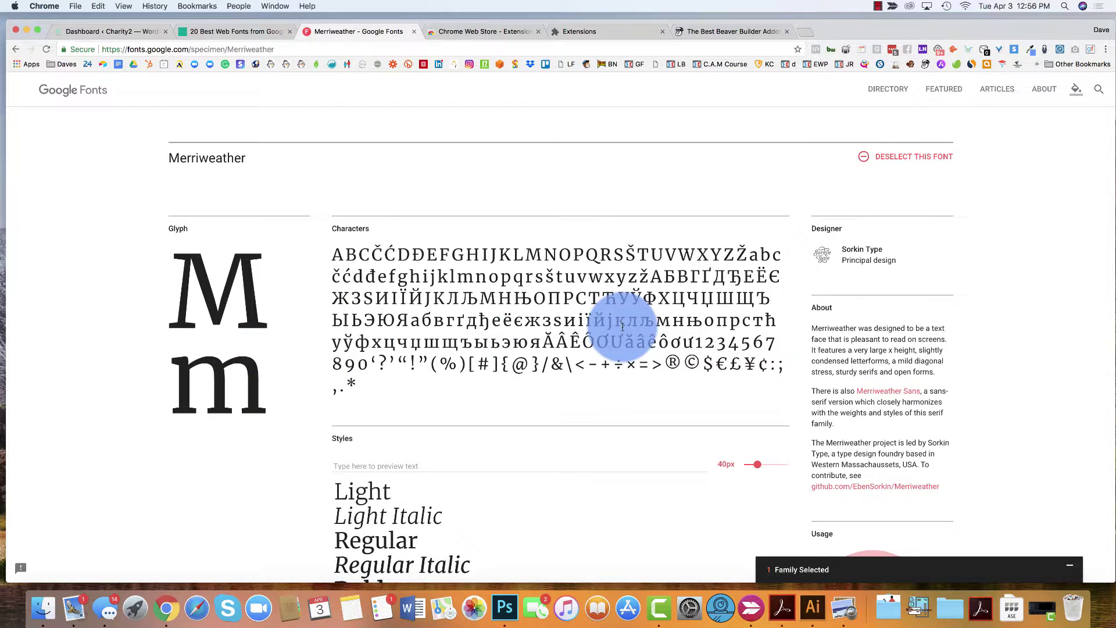
scroll(623, 327, down, 3)
scroll(622, 327, up, 2)
scroll(622, 327, up, 2)
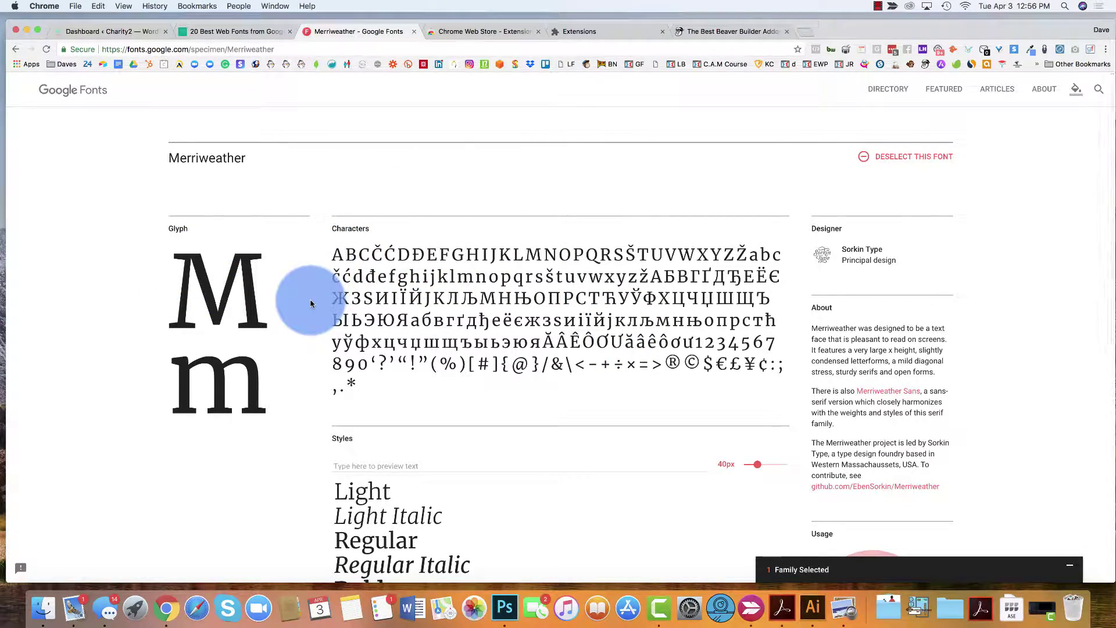
click(240, 30)
scroll(326, 224, down, 3)
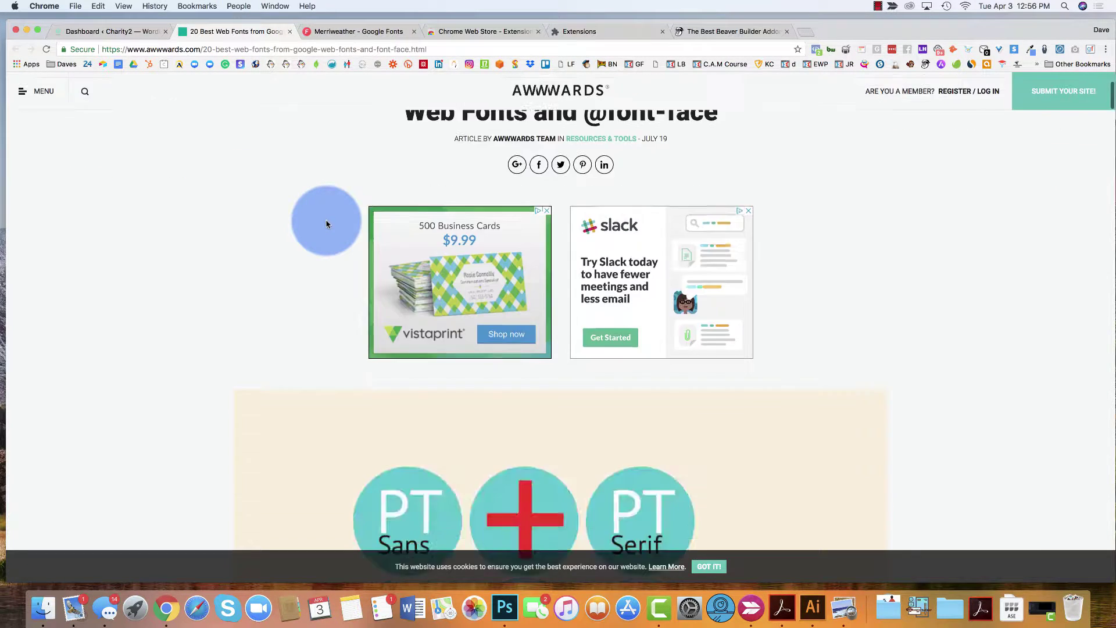
scroll(326, 224, up, 3)
click(348, 31)
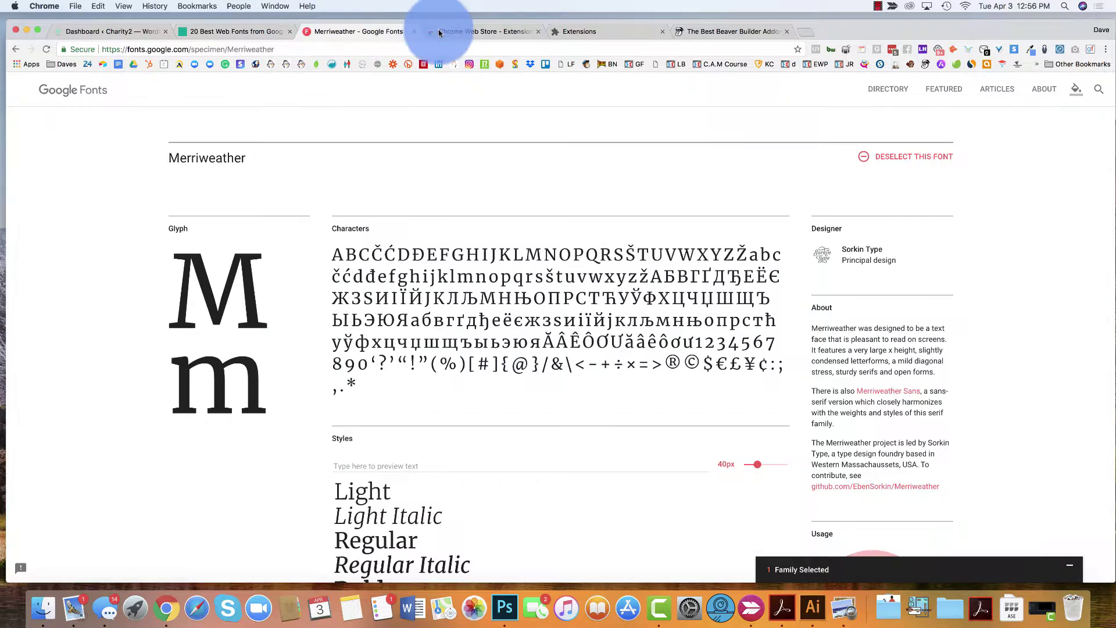
View the Chrome Web Store extensions page and the list of installed browser extensions
click(465, 31)
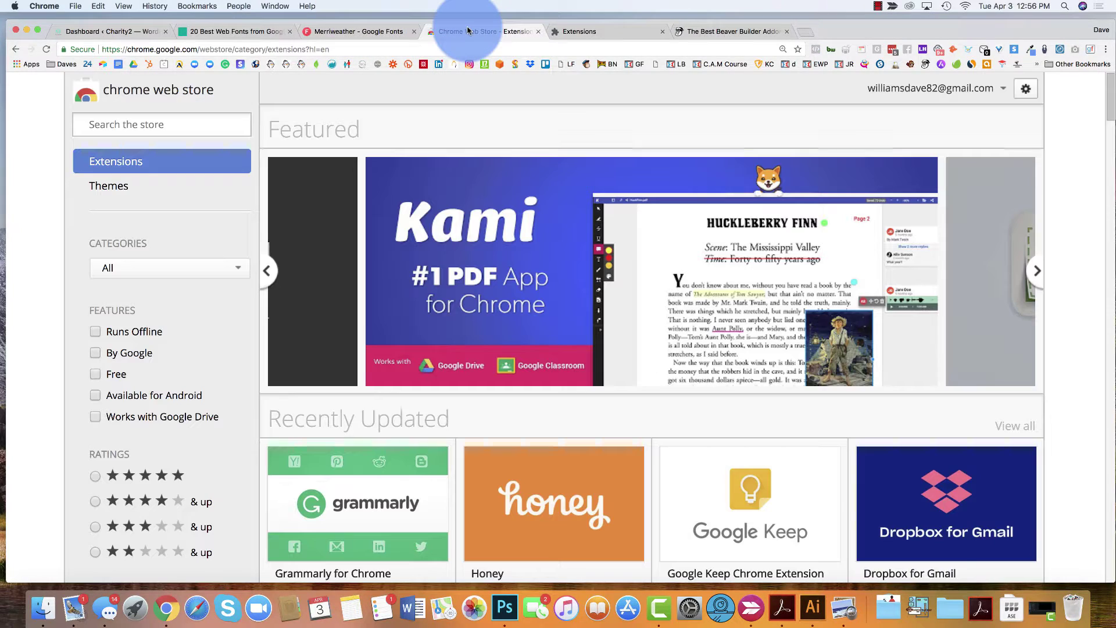
click(599, 30)
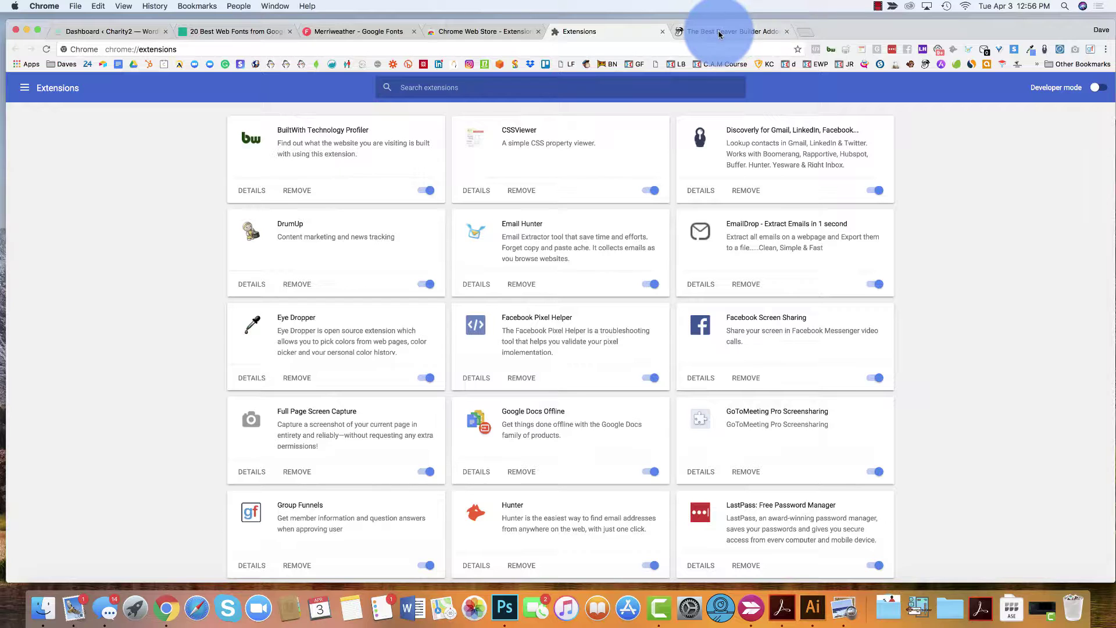
Inspect the font properties of headings and testimonials on the ultimatebeaver.com page with CSSViewer, and switch the inspector off
click(720, 33)
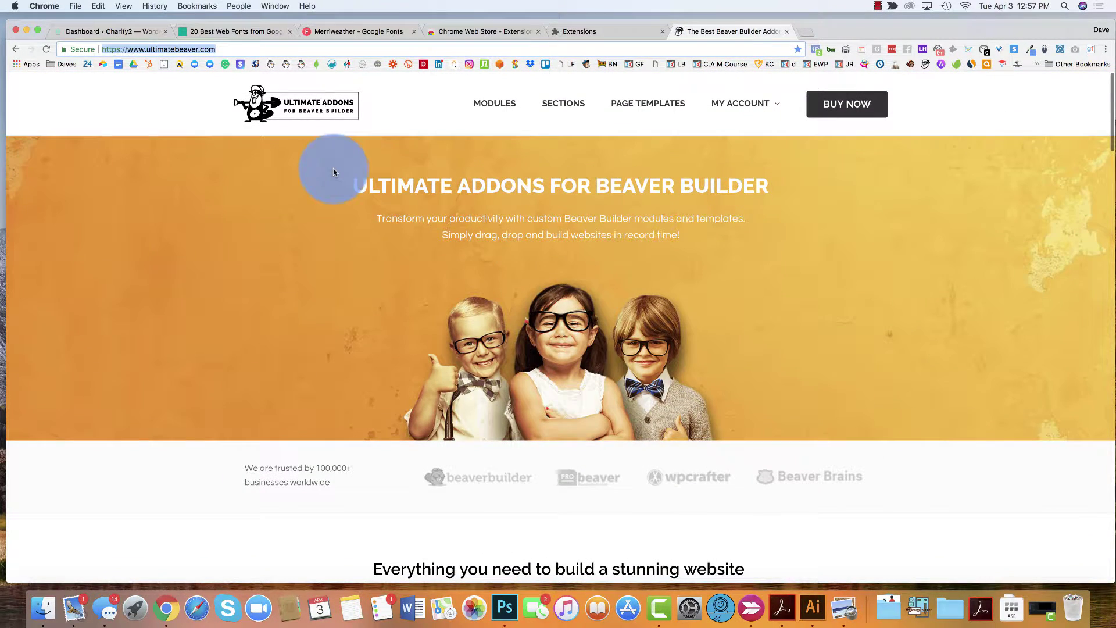
click(326, 167)
mouse_move(757, 130)
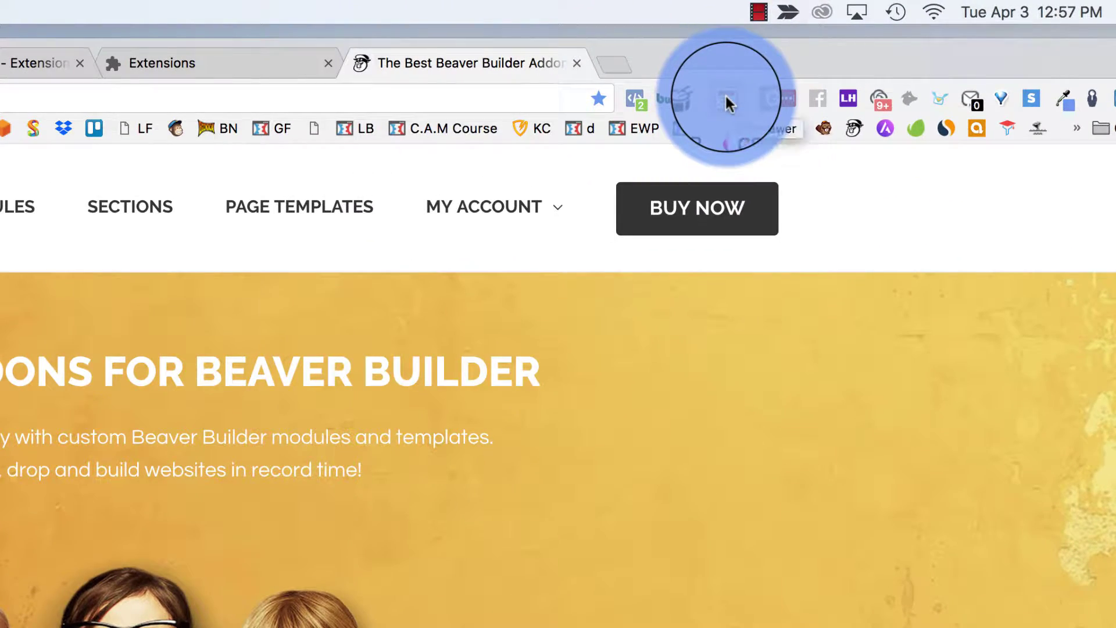
click(726, 100)
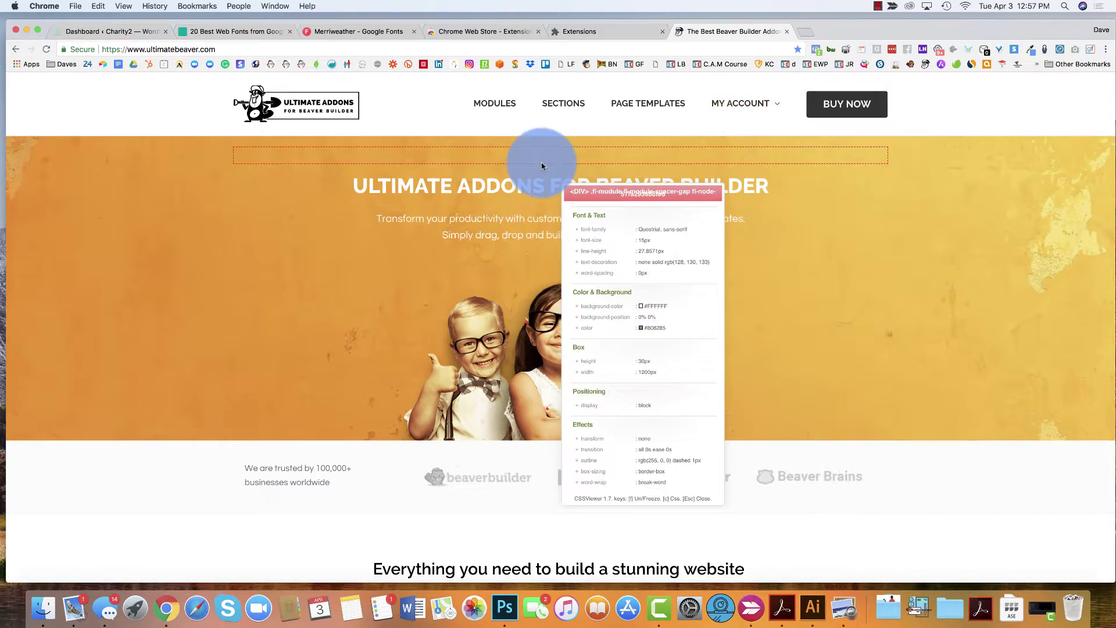
scroll(541, 162, down, 2)
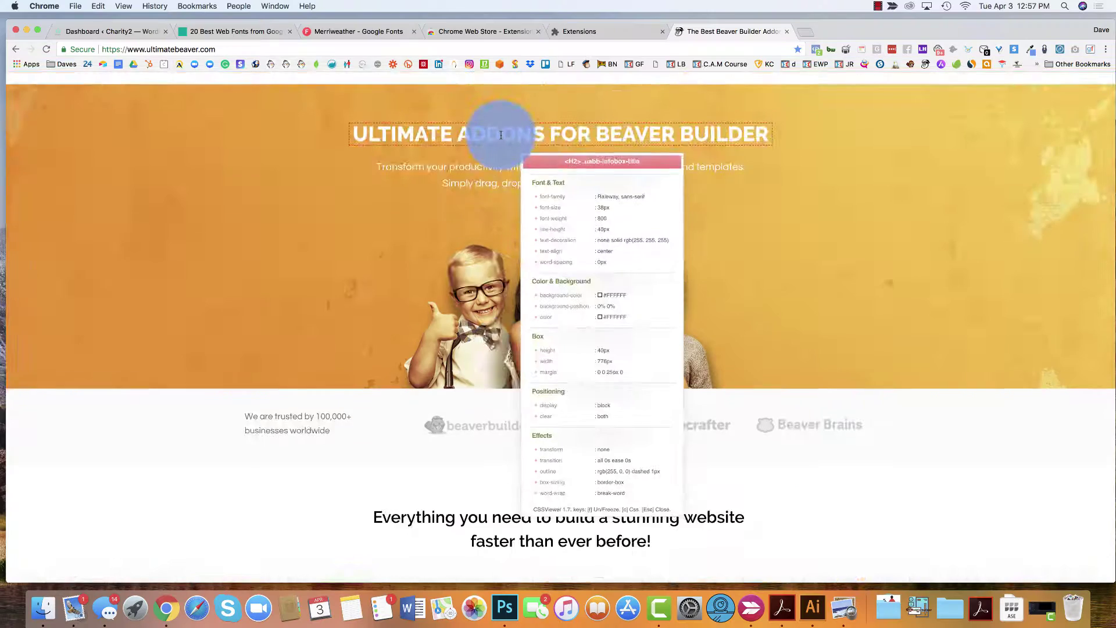
scroll(324, 78, down, 10)
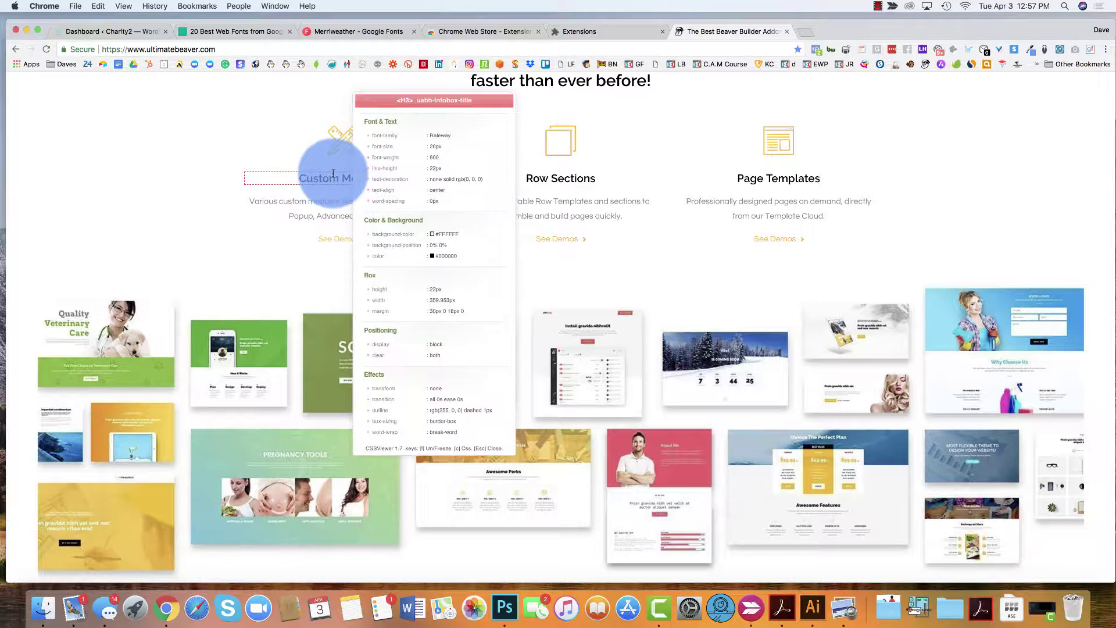
scroll(528, 219, down, 10)
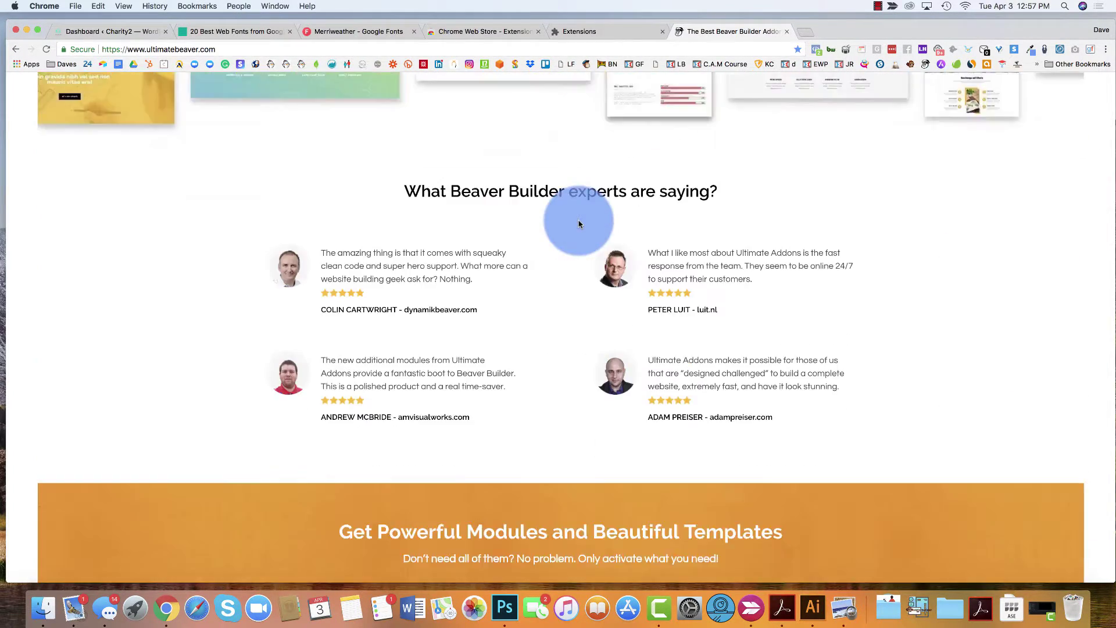
scroll(527, 226, up, 4)
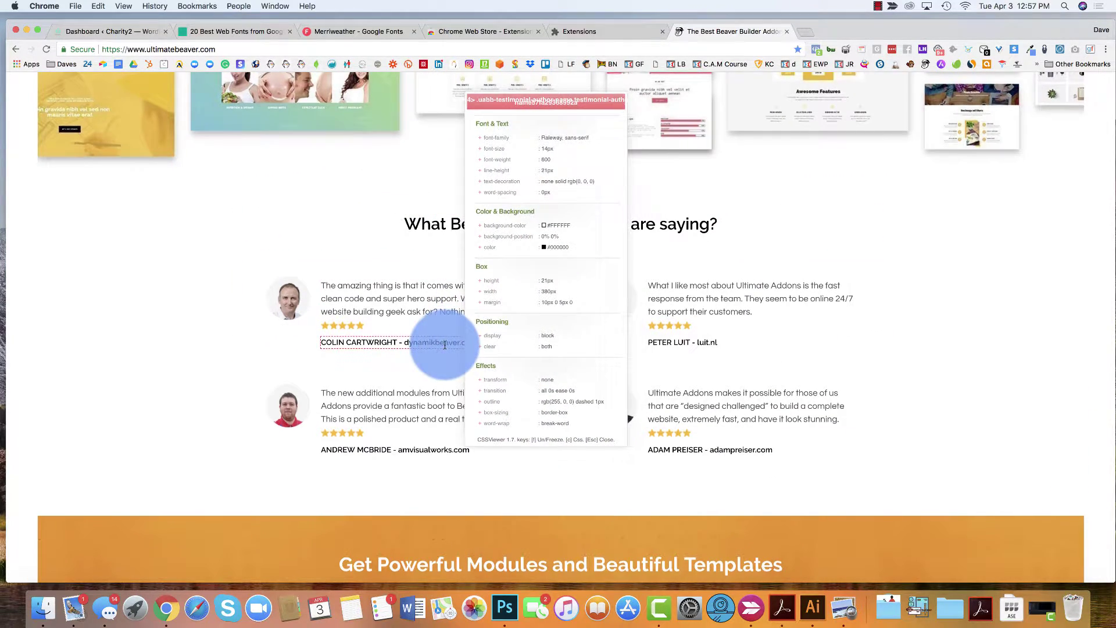
scroll(466, 349, down, 5)
scroll(505, 371, down, 3)
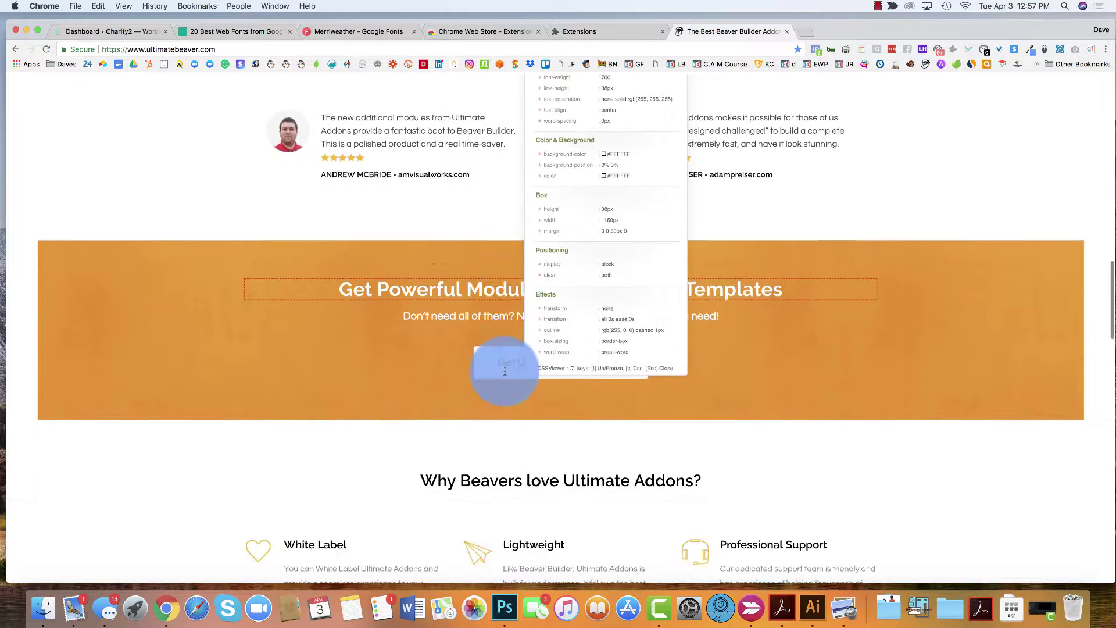
click(859, 51)
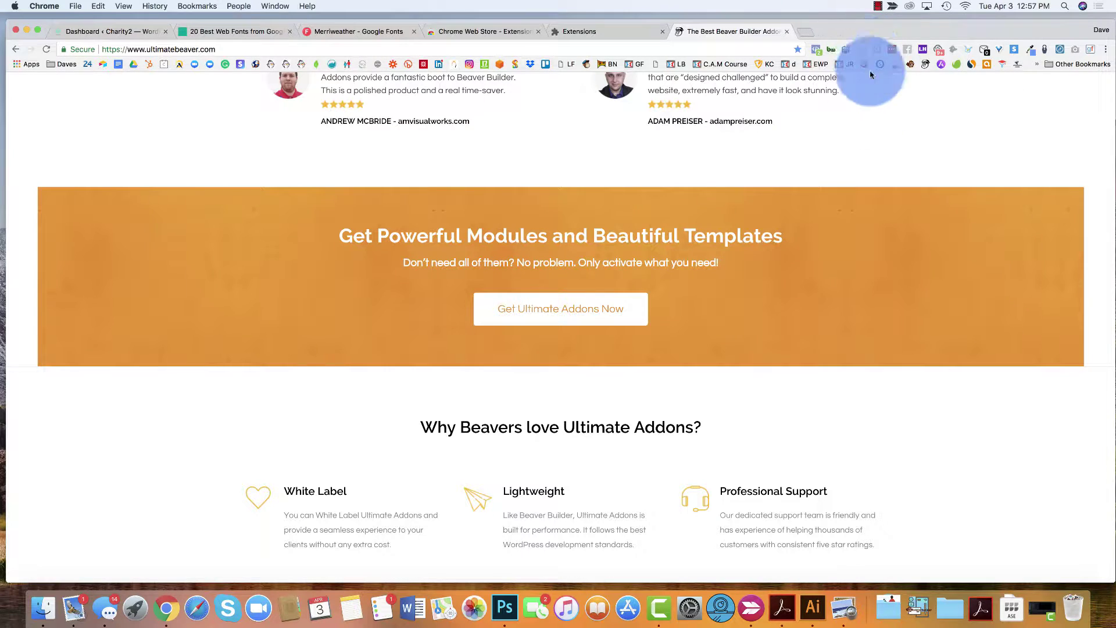
scroll(216, 321, up, 20)
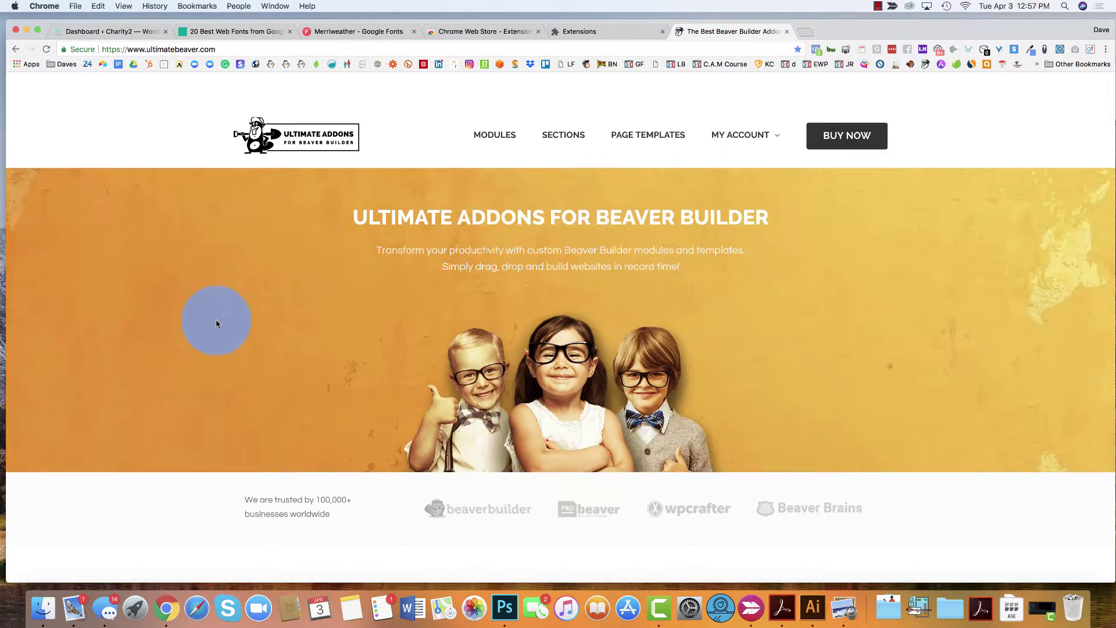
Visit the Charity2 site's front end from its WordPress dashboard, view the theme customizer's sections, and close the customizer
click(129, 35)
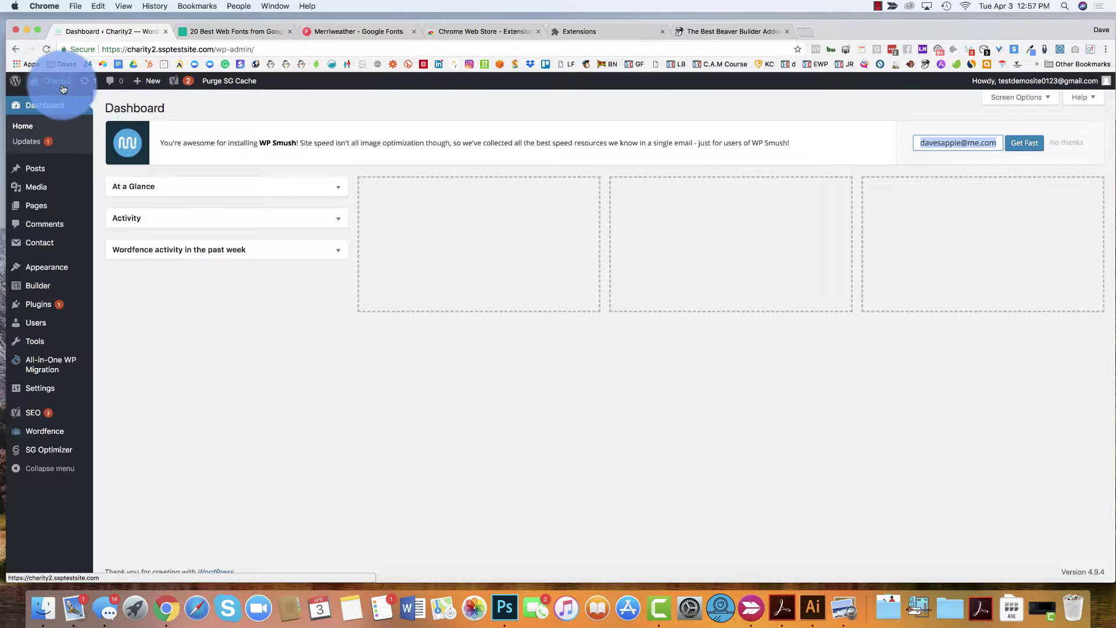
mouse_move(69, 90)
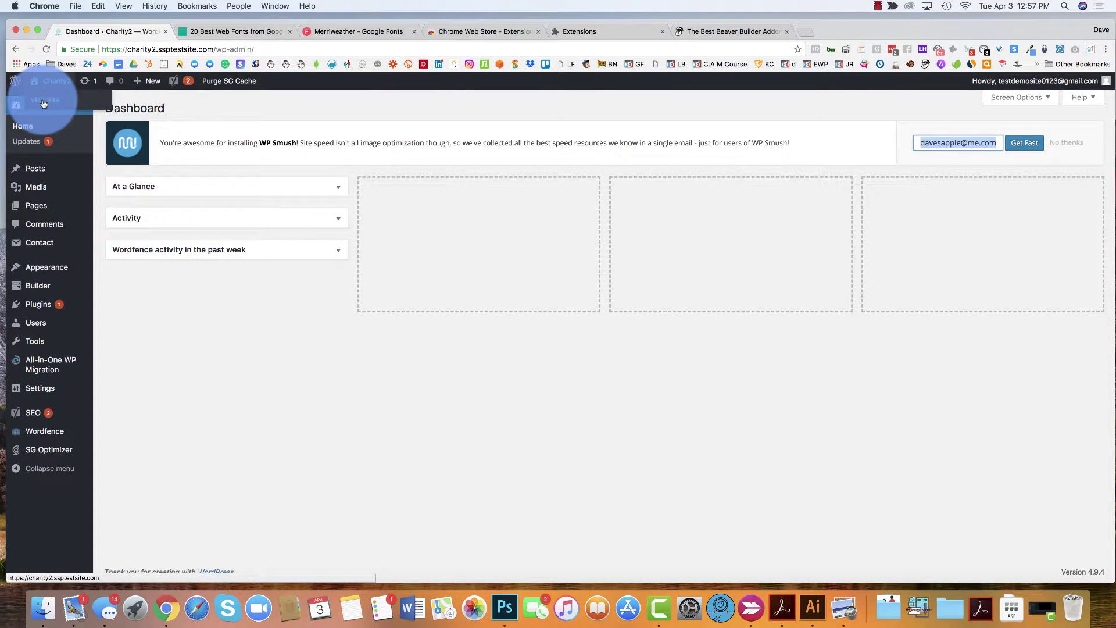
click(43, 103)
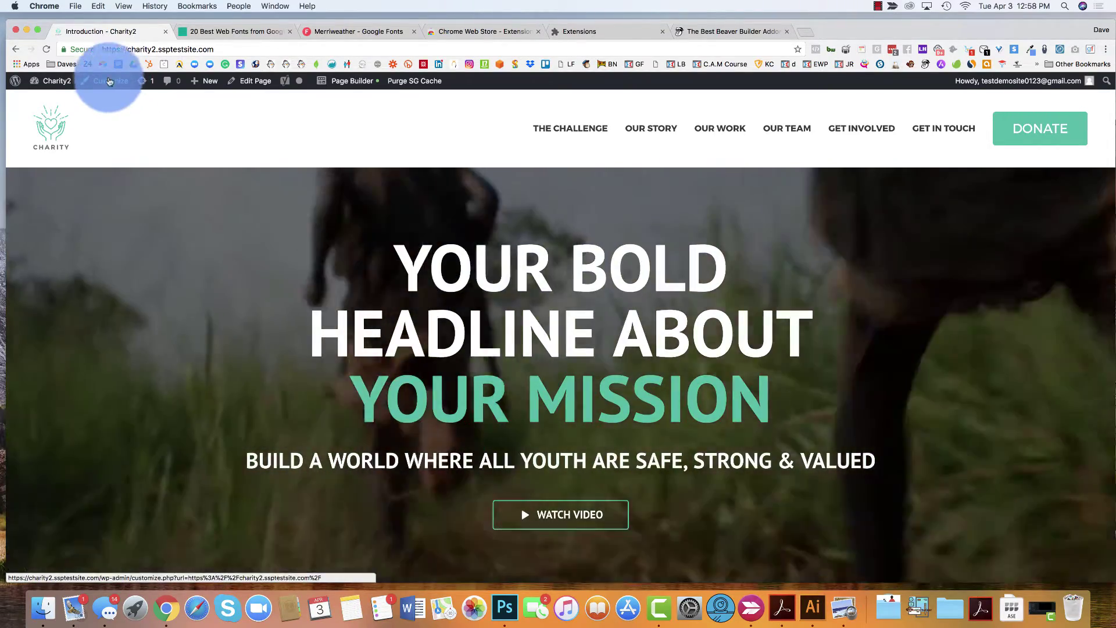
click(110, 82)
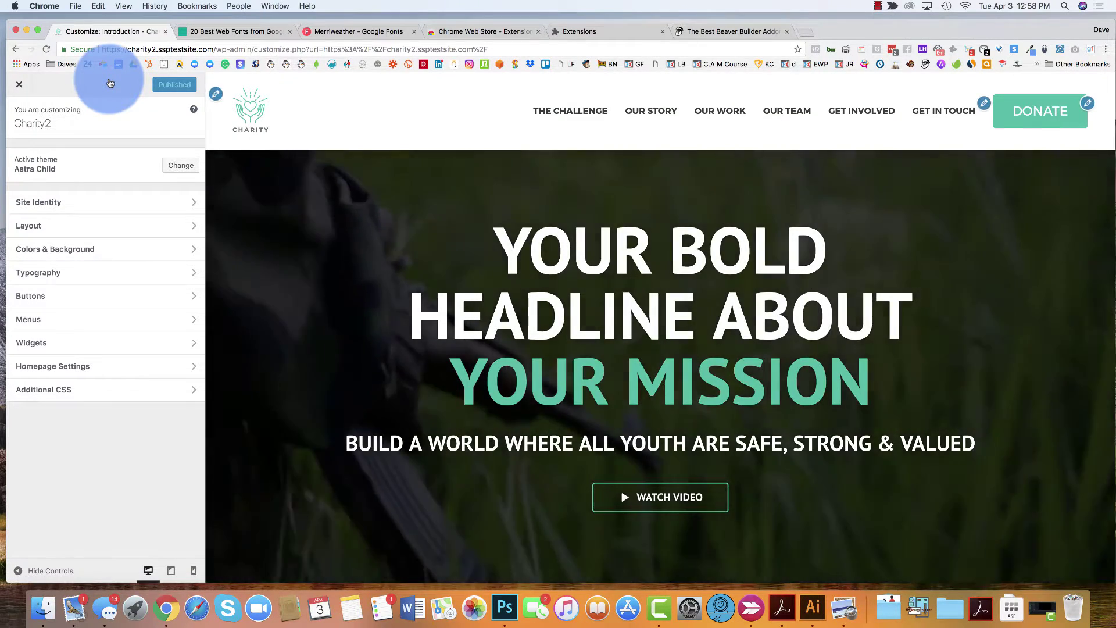
click(19, 87)
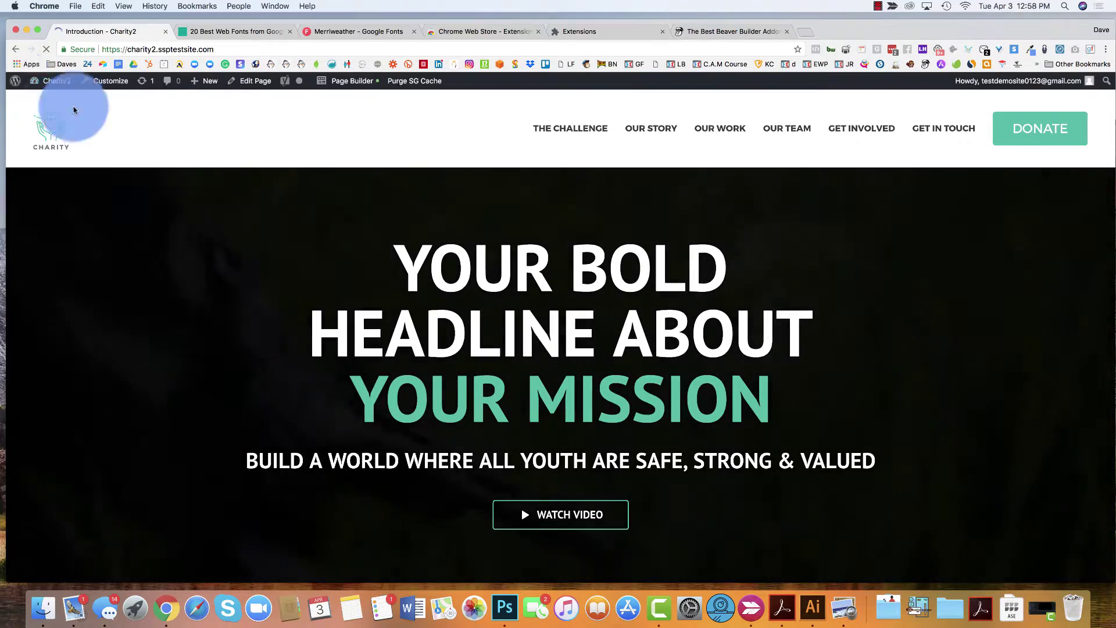
Go to the site's dashboard, list all pages, and open the Font test page in Page Builder
mouse_move(54, 93)
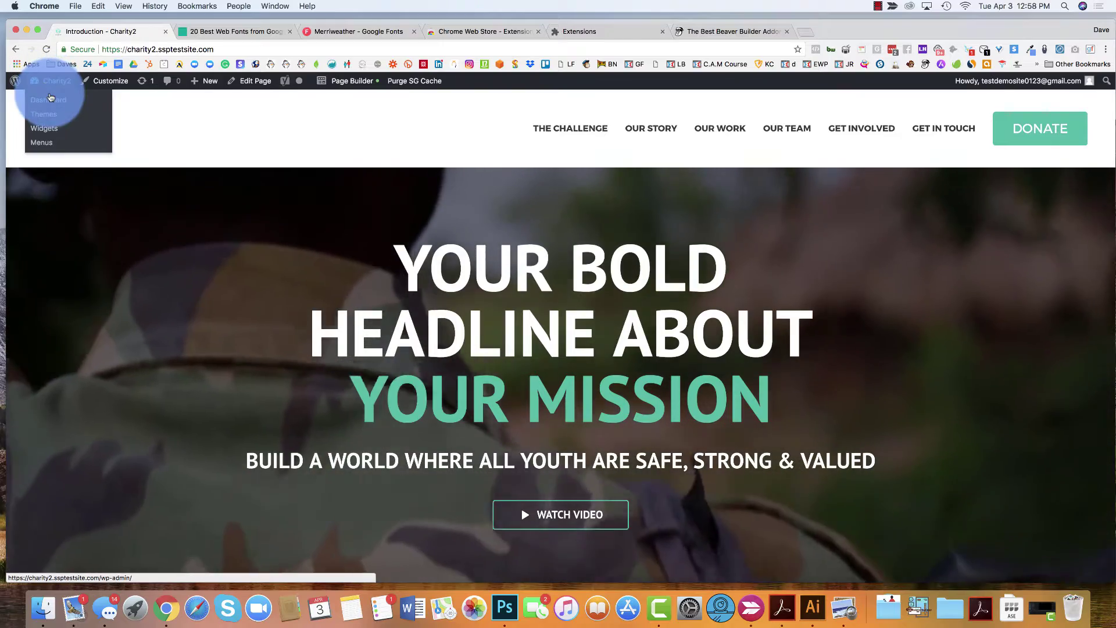
mouse_move(216, 87)
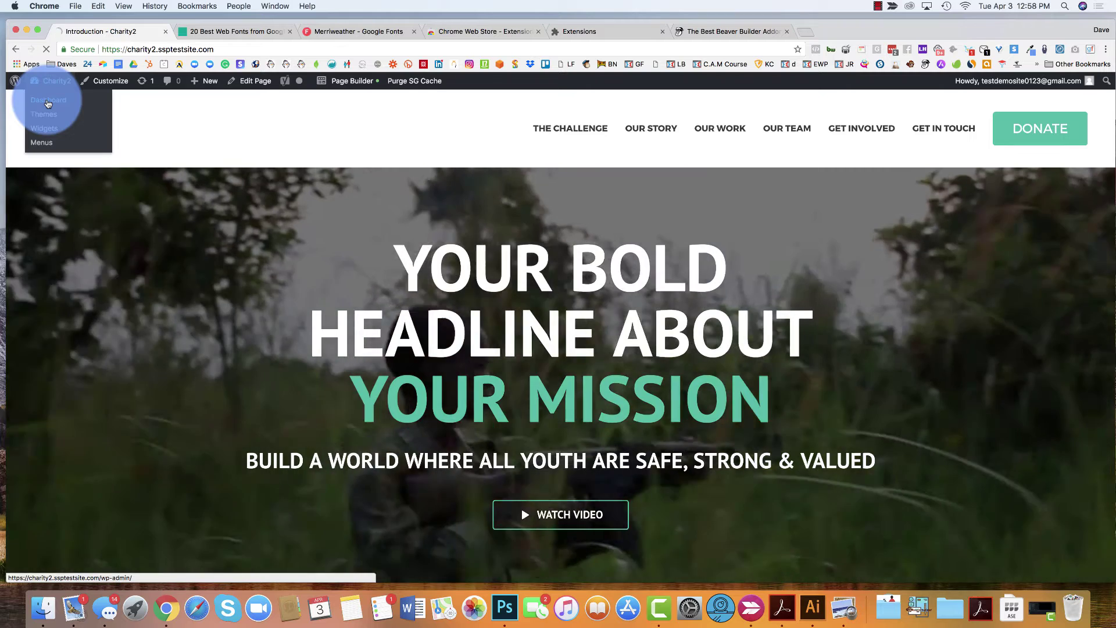
click(210, 85)
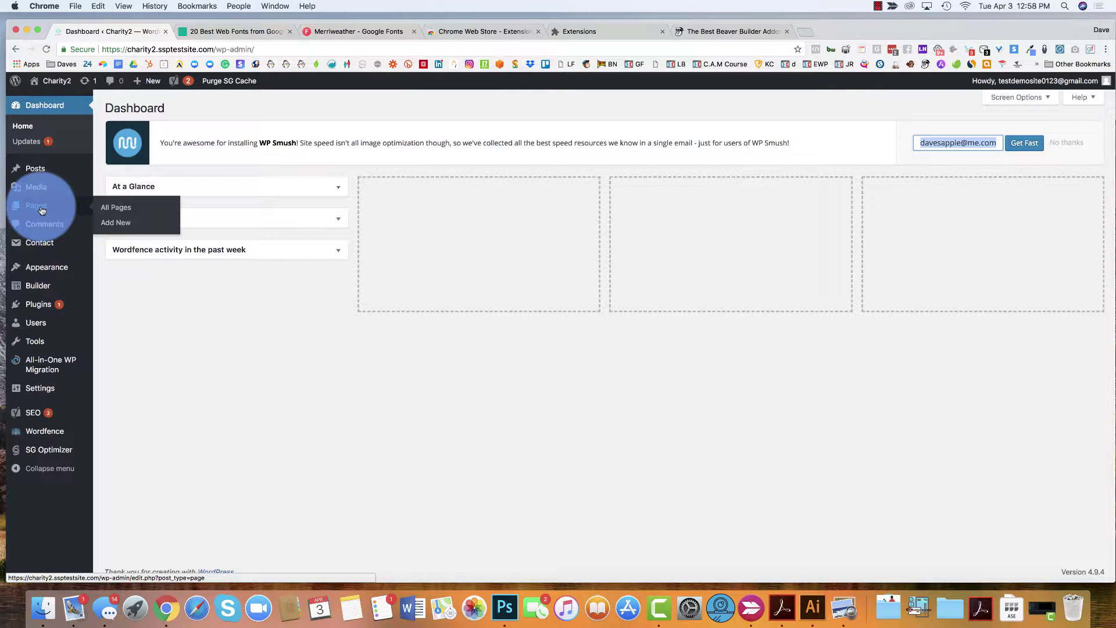
click(128, 207)
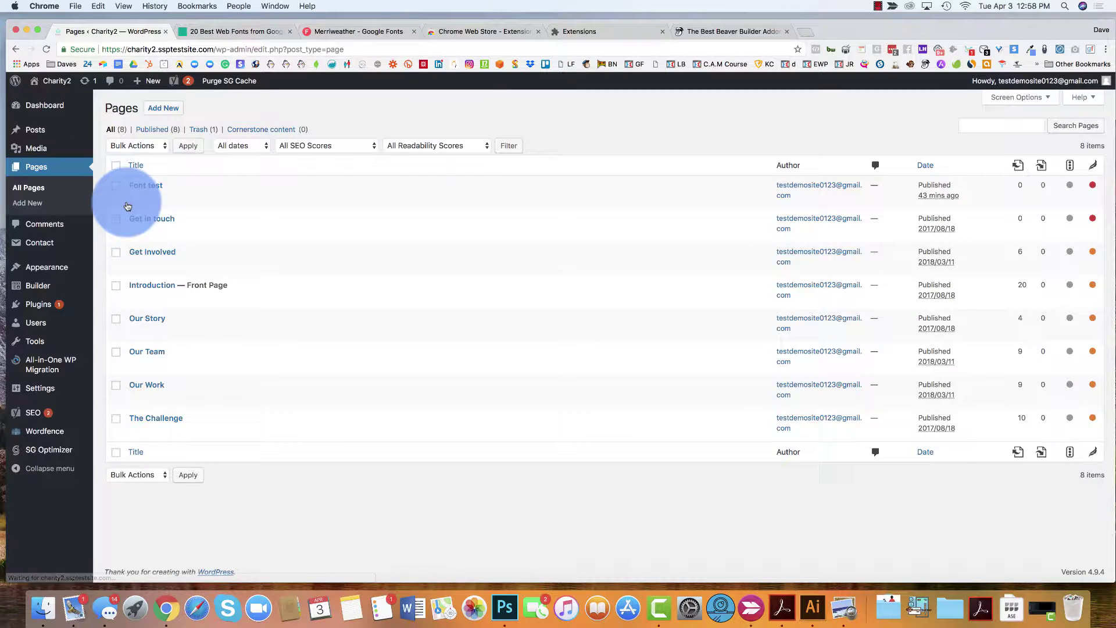
mouse_move(180, 200)
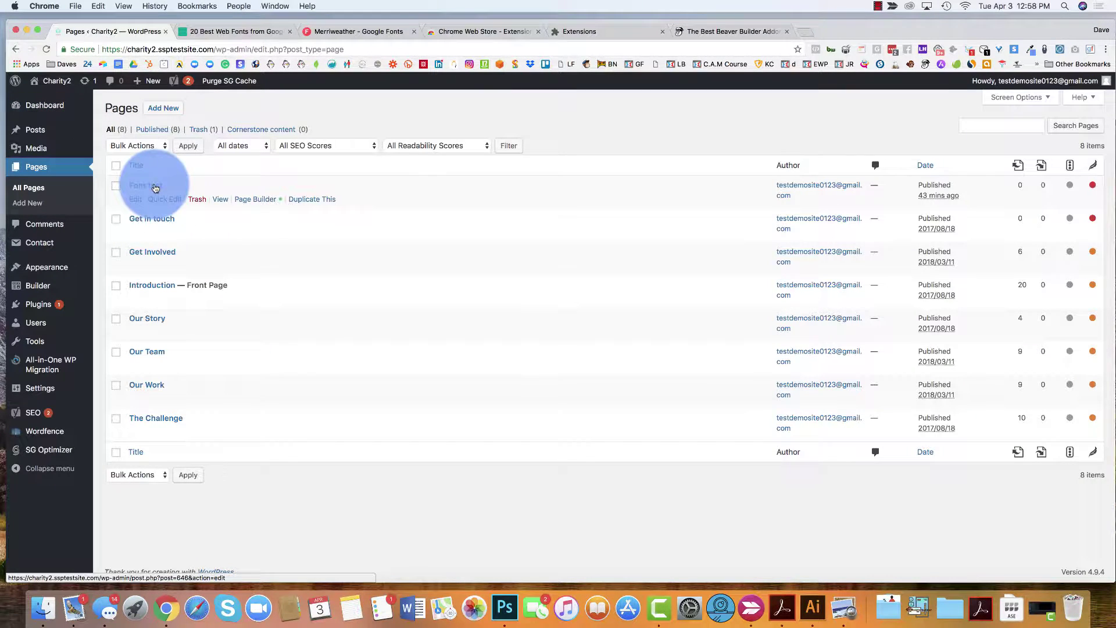
click(249, 204)
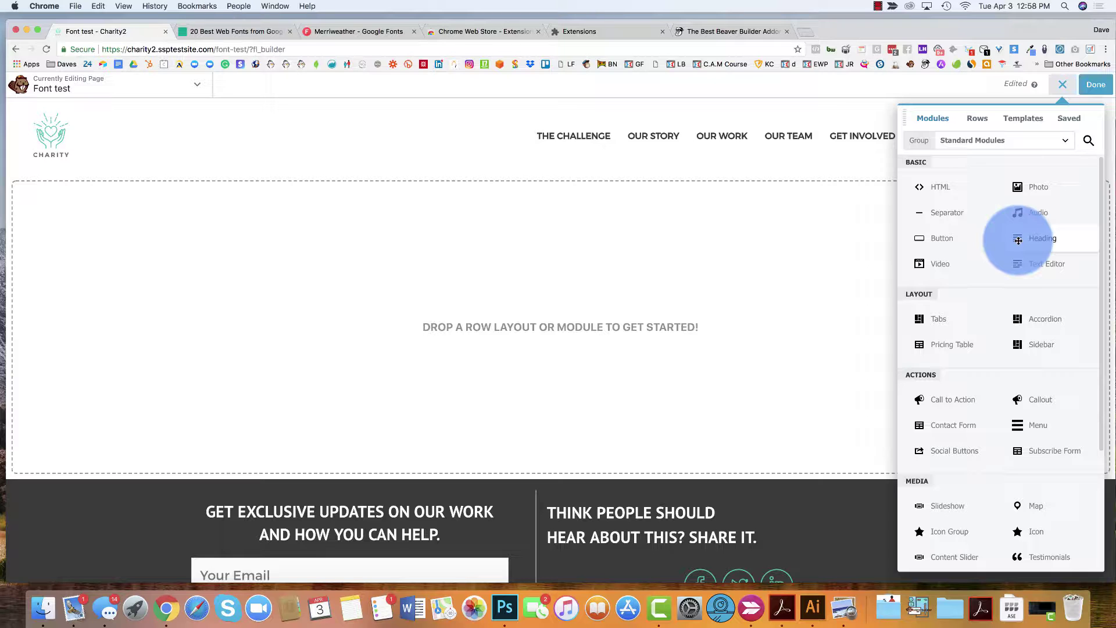
drag(1019, 240, 697, 270)
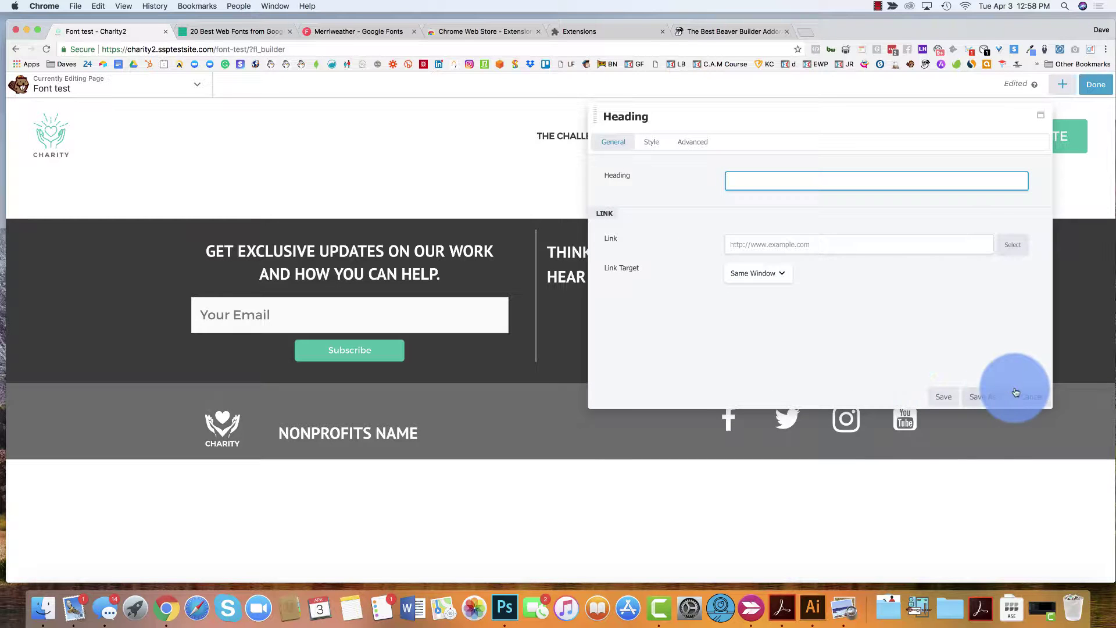
click(1025, 394)
click(1062, 84)
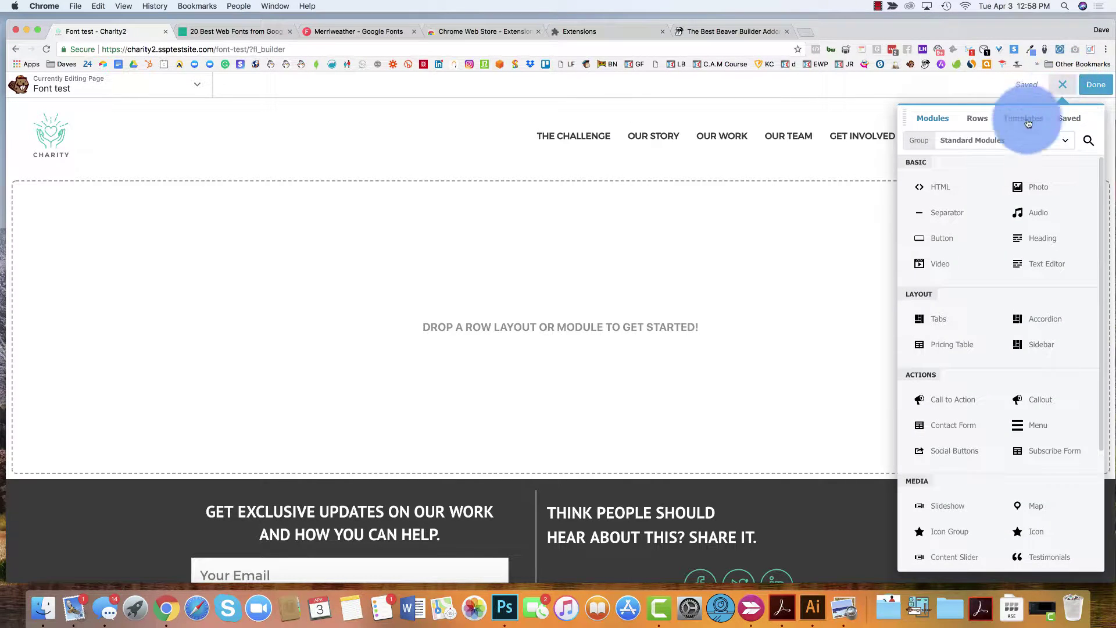
Place a Heading module from the UABB Modules group on the empty Font test page
click(1017, 141)
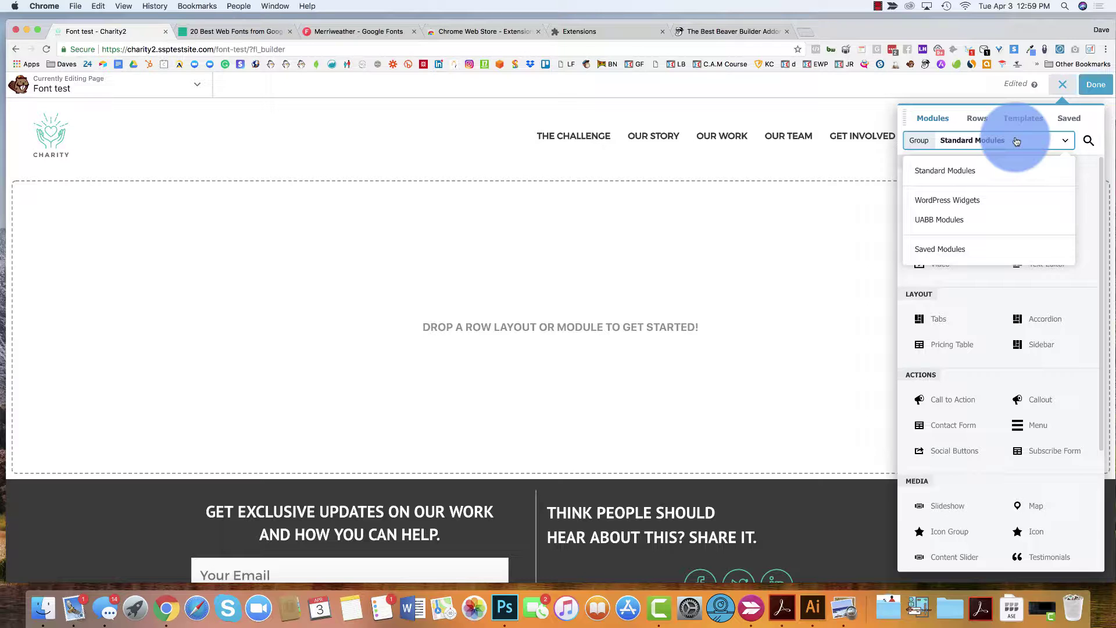
click(944, 227)
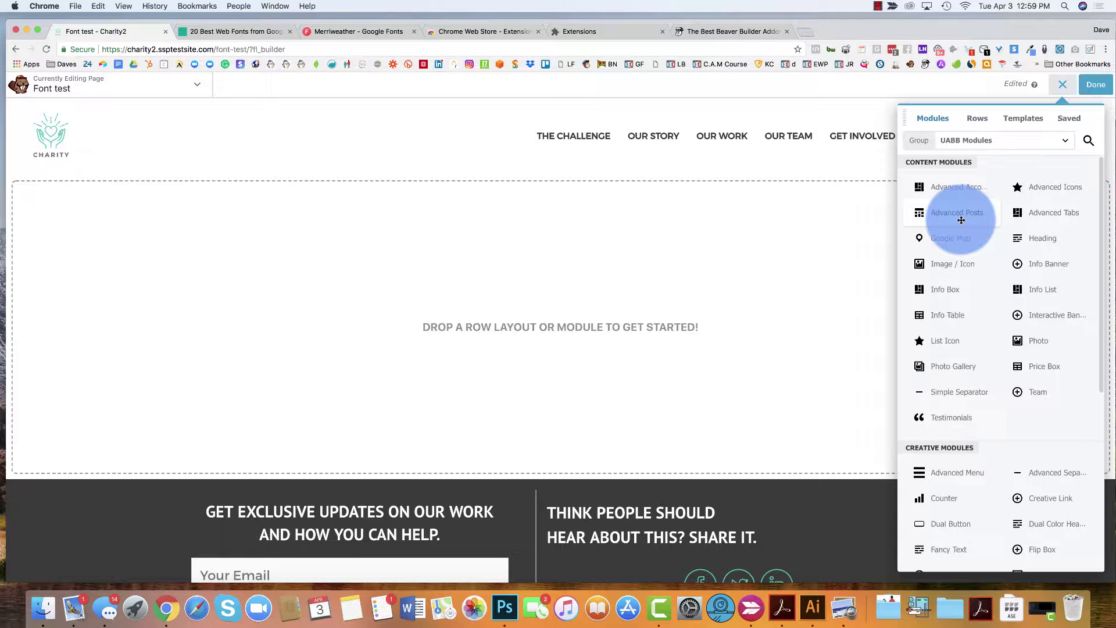
drag(1027, 223, 561, 219)
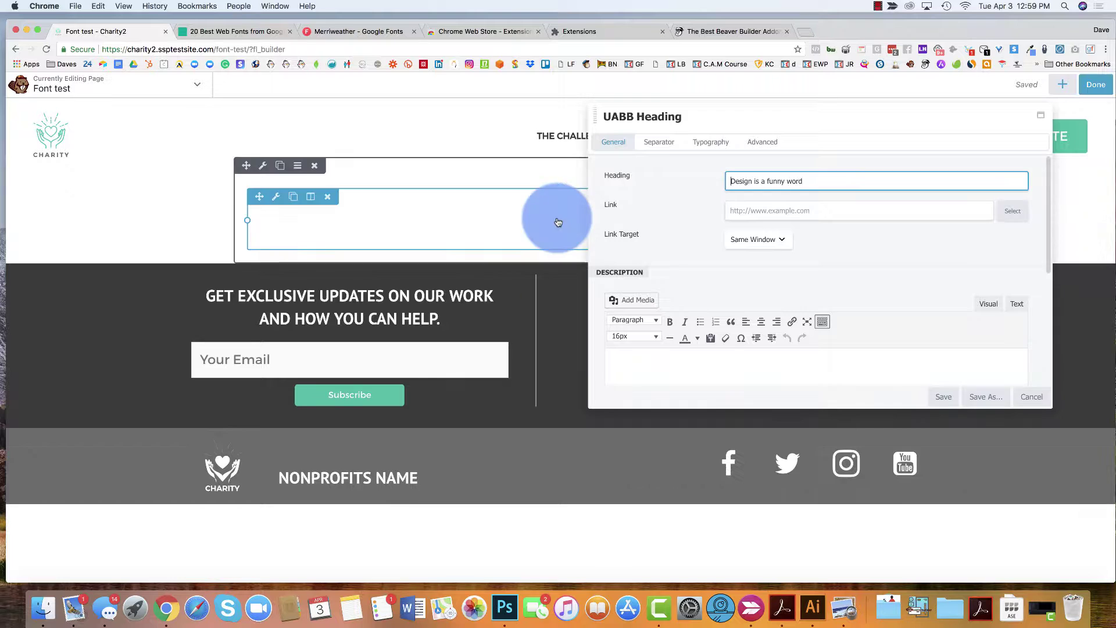
Move the module settings dialog aside and set the heading text to "Design is a funny word - H1"
drag(760, 130, 204, 274)
click(288, 314)
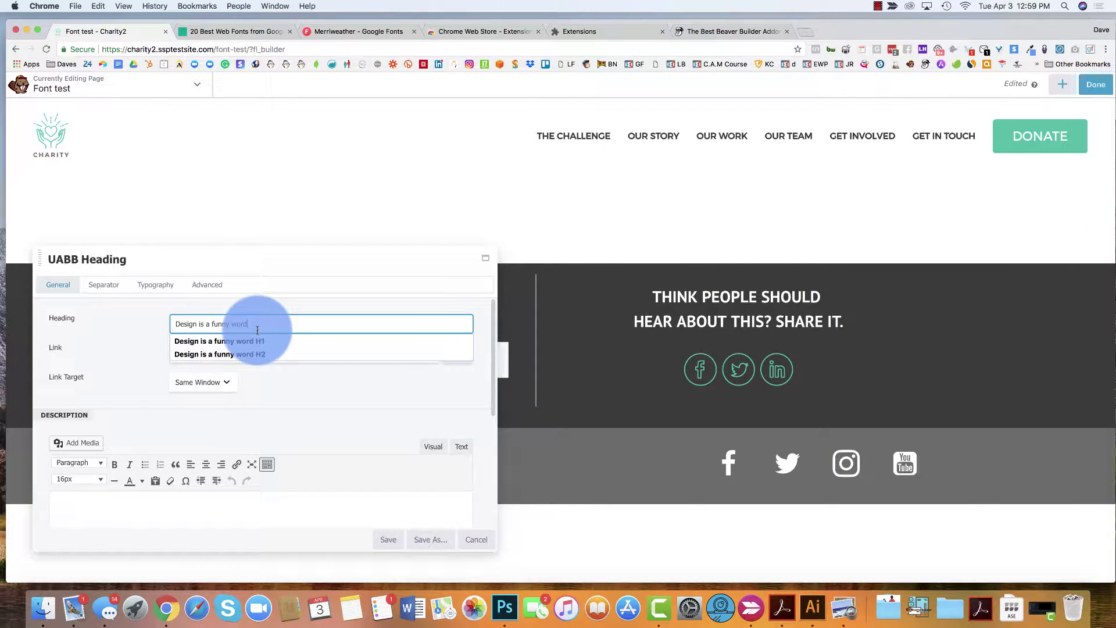
text(- H1)
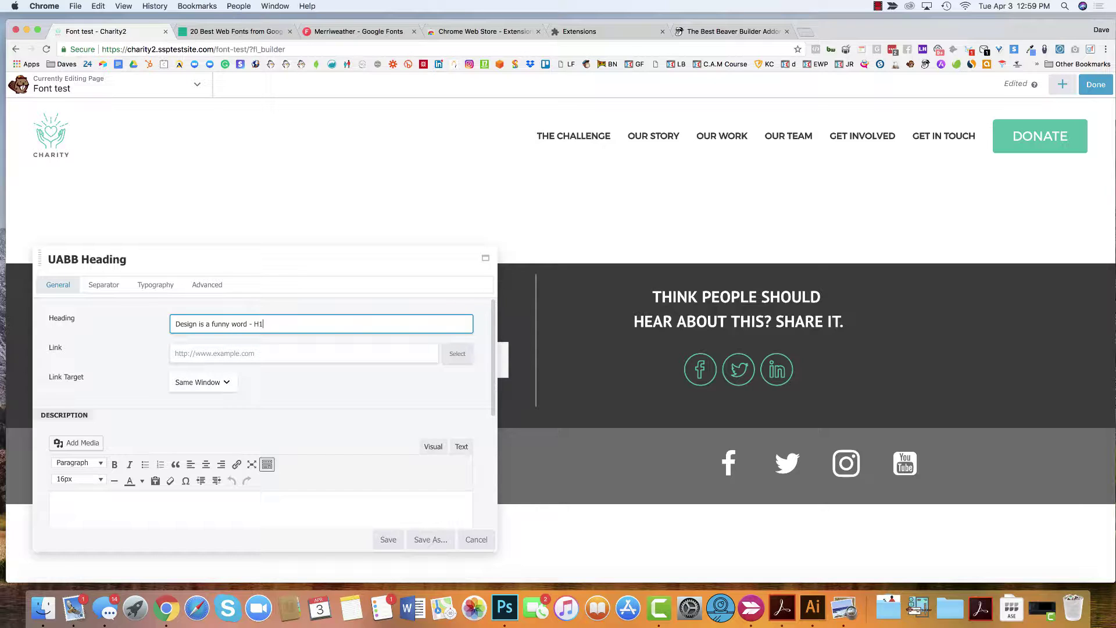
click(270, 324)
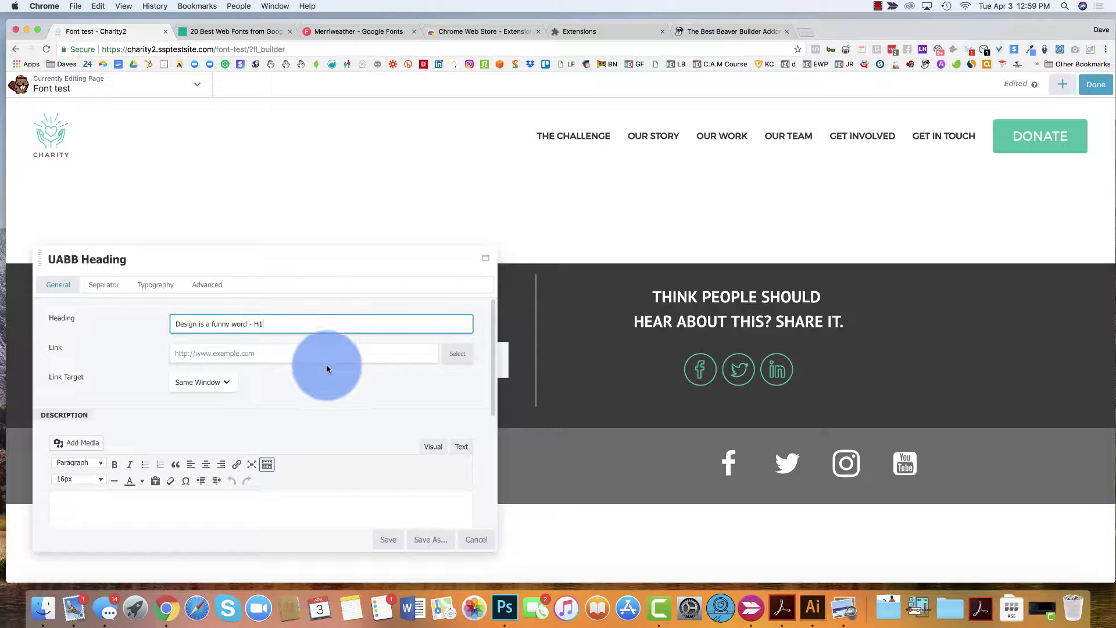
click(343, 384)
Set the heading's text color to black and its HTML tag to h1, and save the module
click(152, 285)
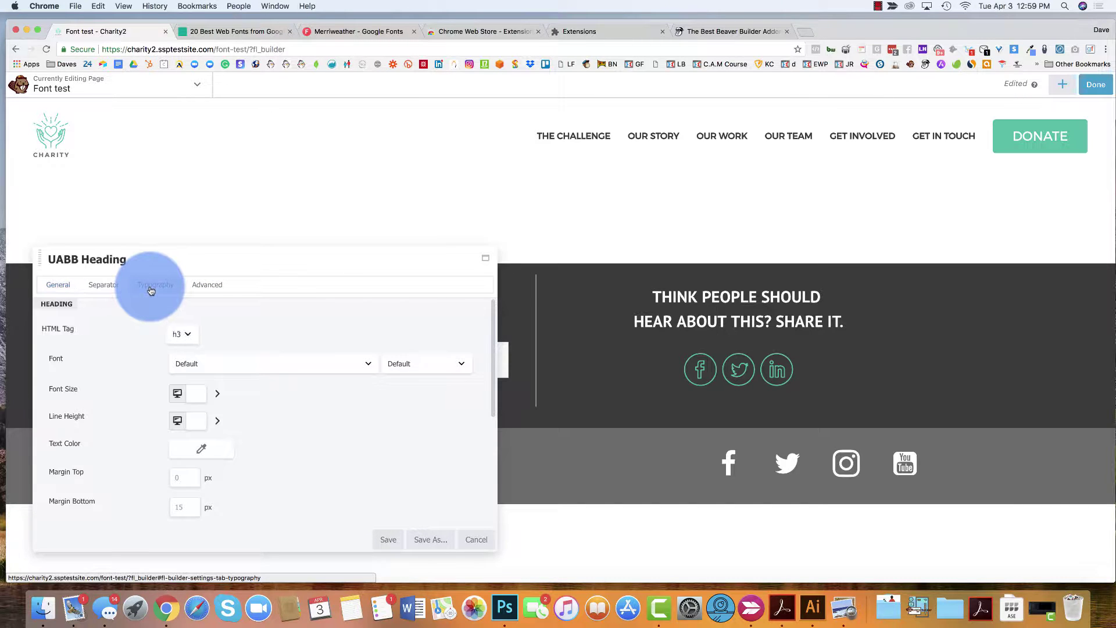
scroll(130, 349, down, 2)
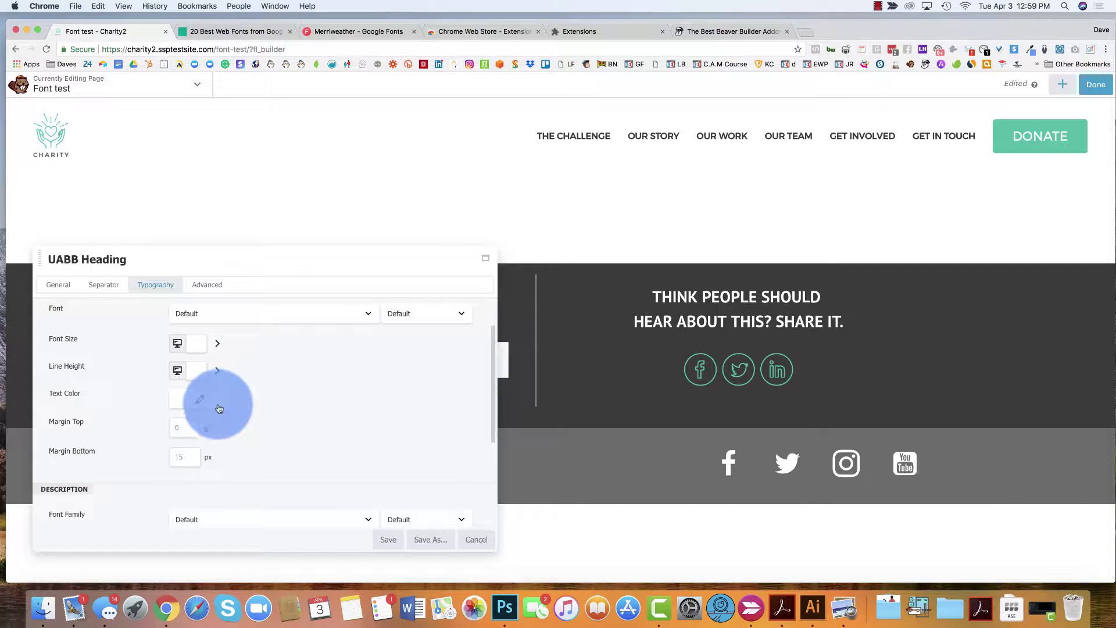
click(218, 408)
click(248, 570)
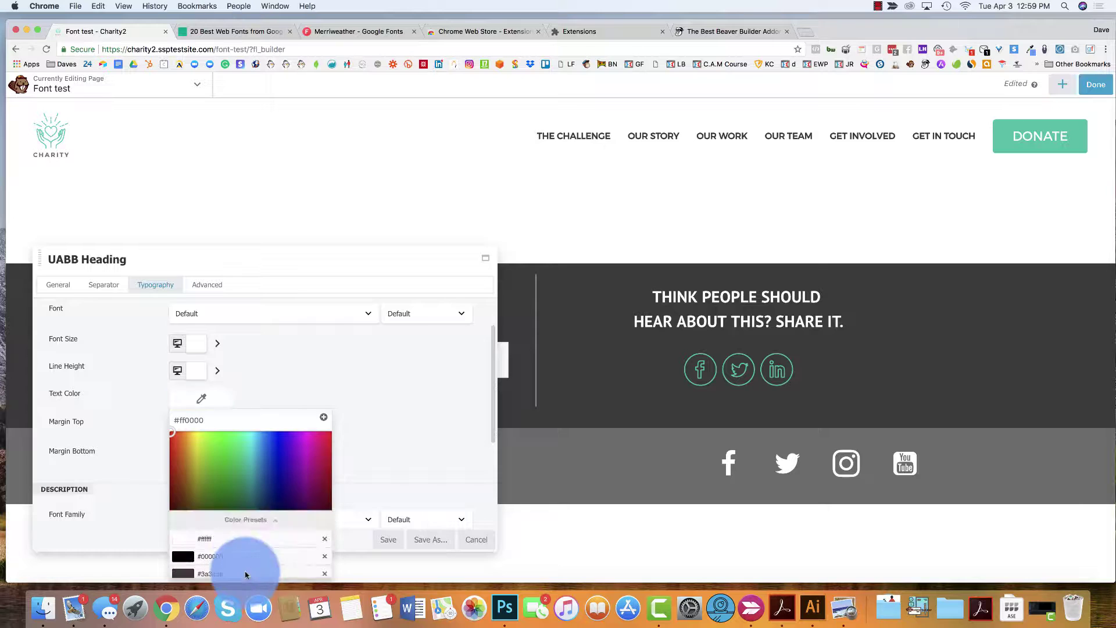
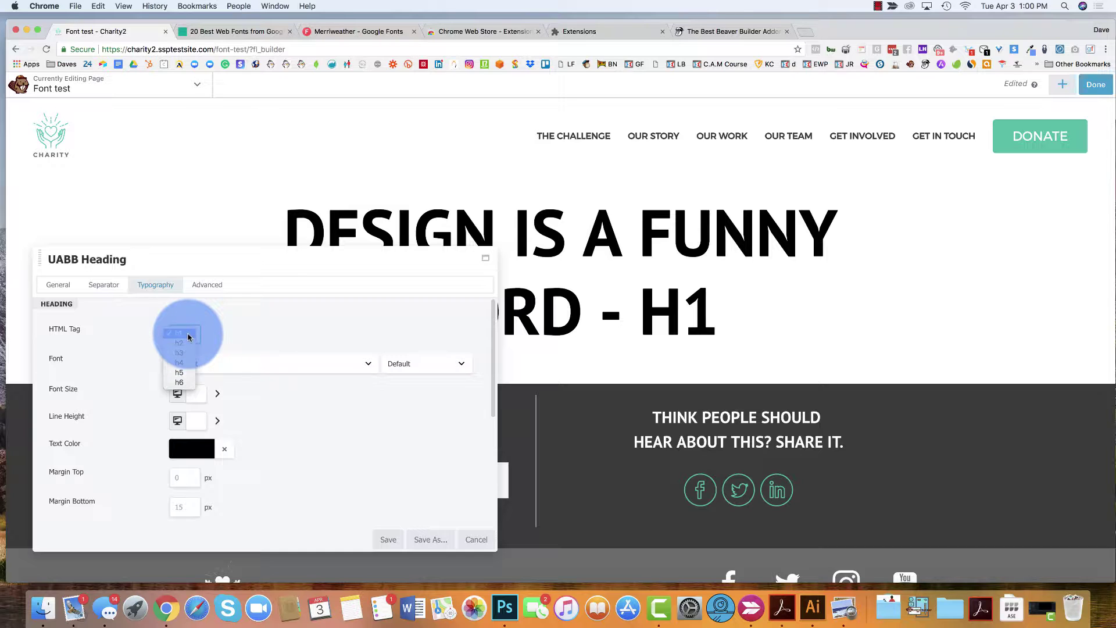
click(188, 337)
click(396, 543)
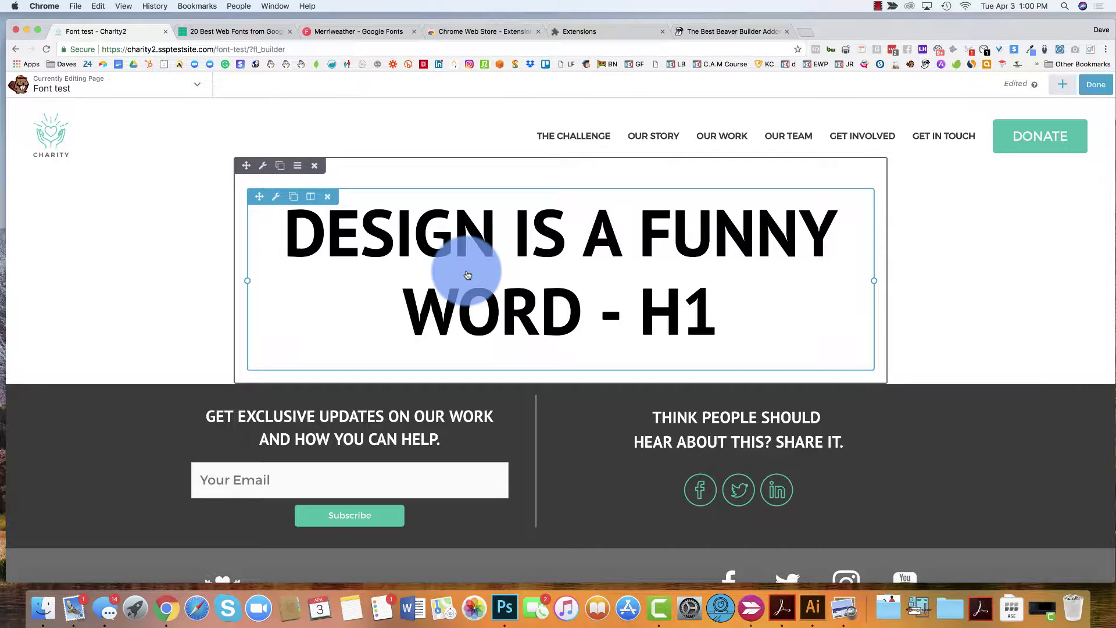
Duplicate the H1 heading module and set the copy's HTML tag to h2
click(293, 197)
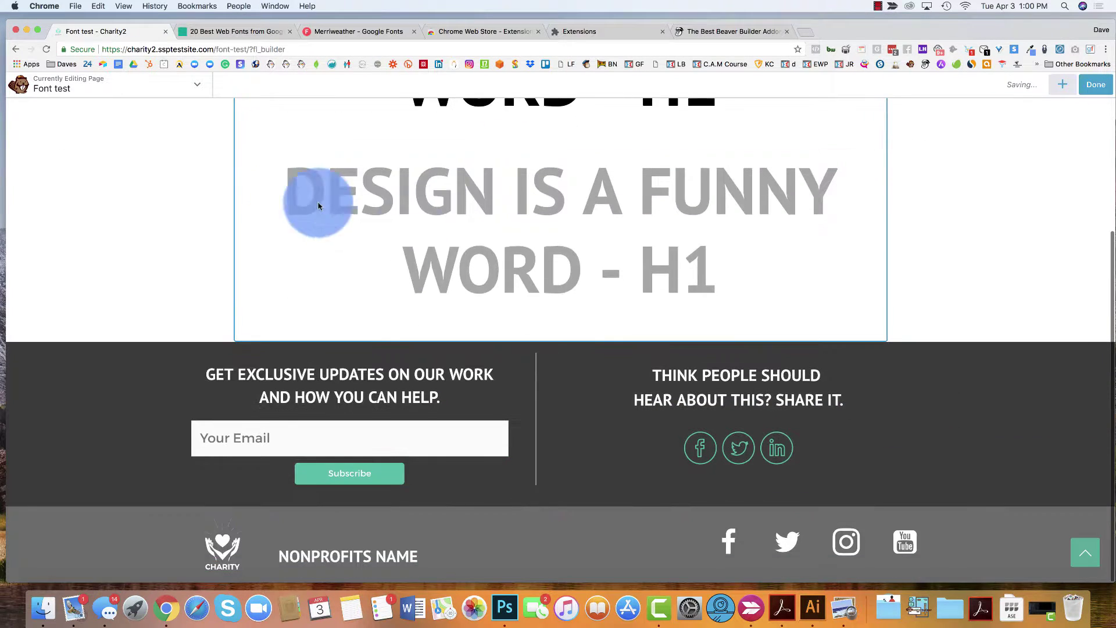
click(335, 273)
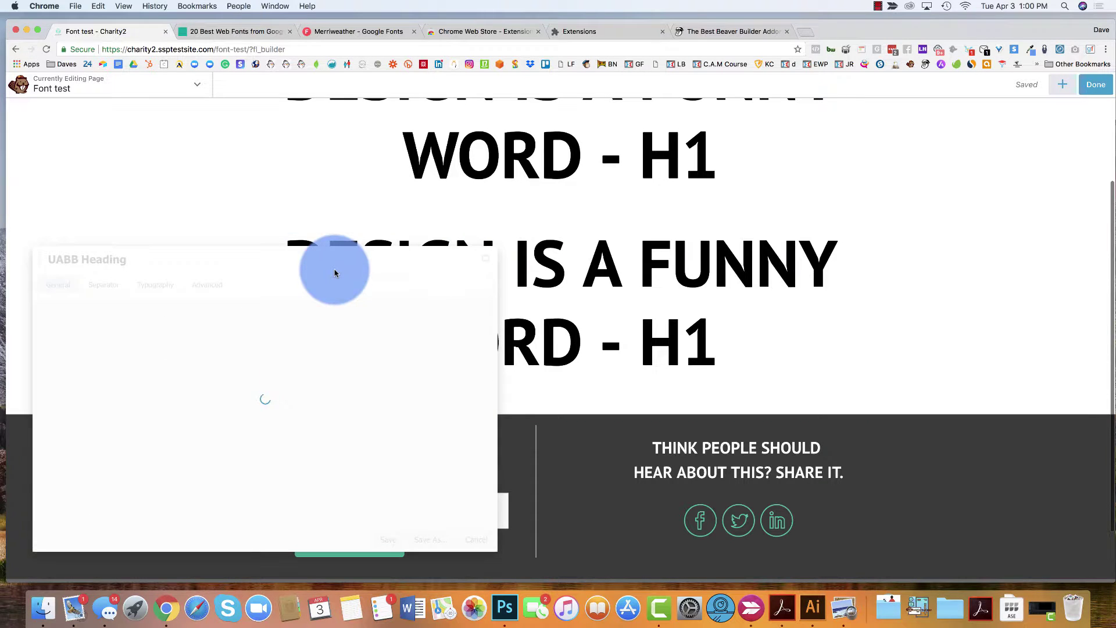
click(152, 284)
click(198, 328)
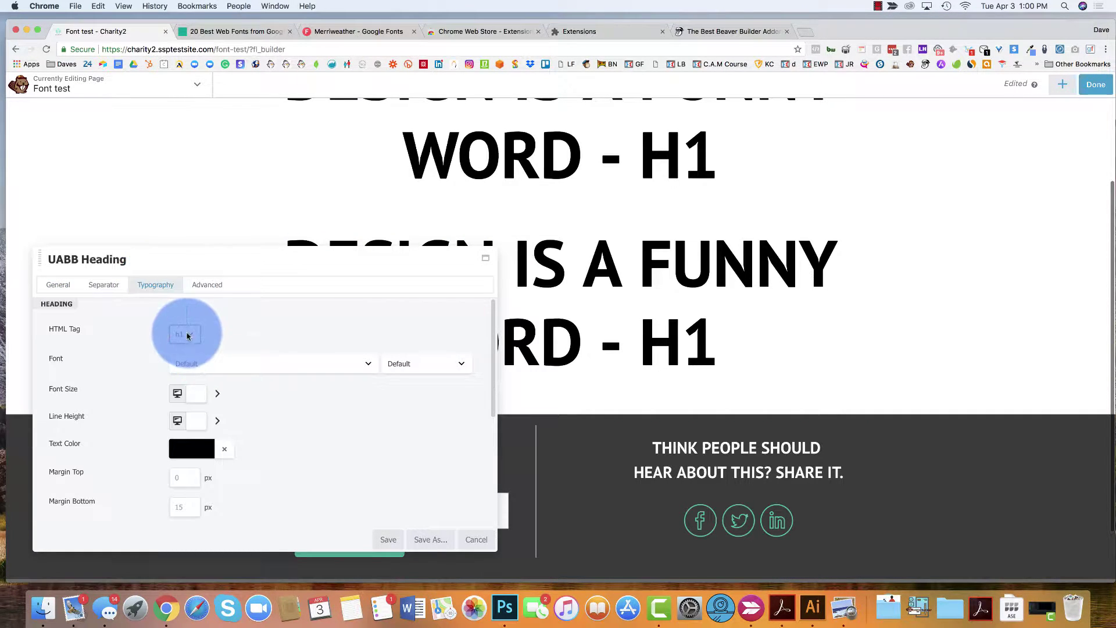
click(186, 345)
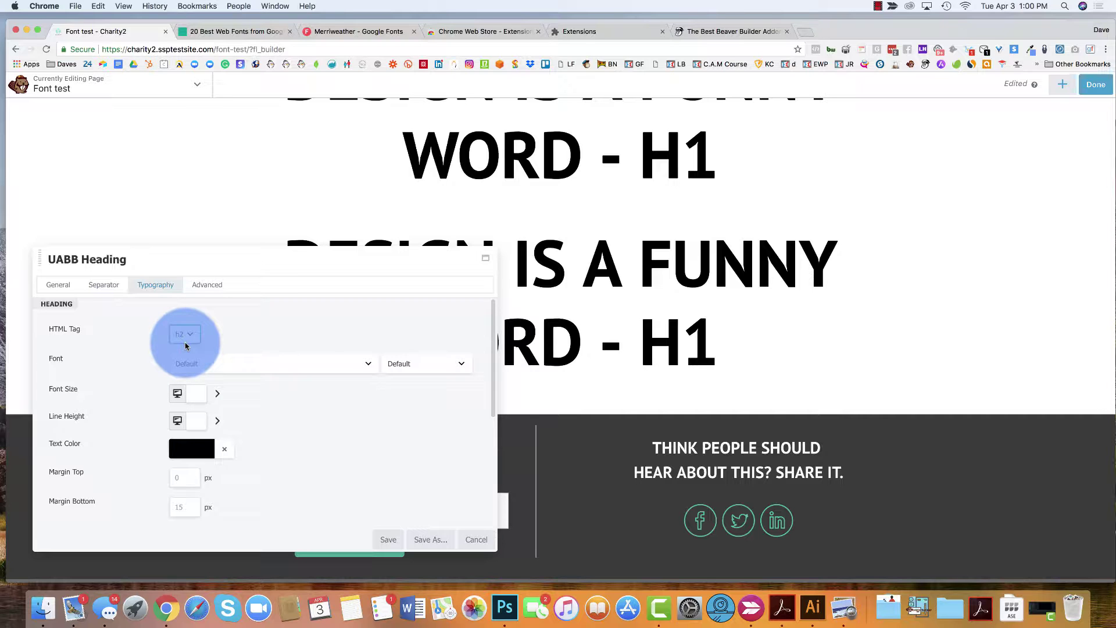
Change the copied heading's text to "Design is a funny word - H2" and save the module
click(64, 285)
click(291, 320)
click(268, 323)
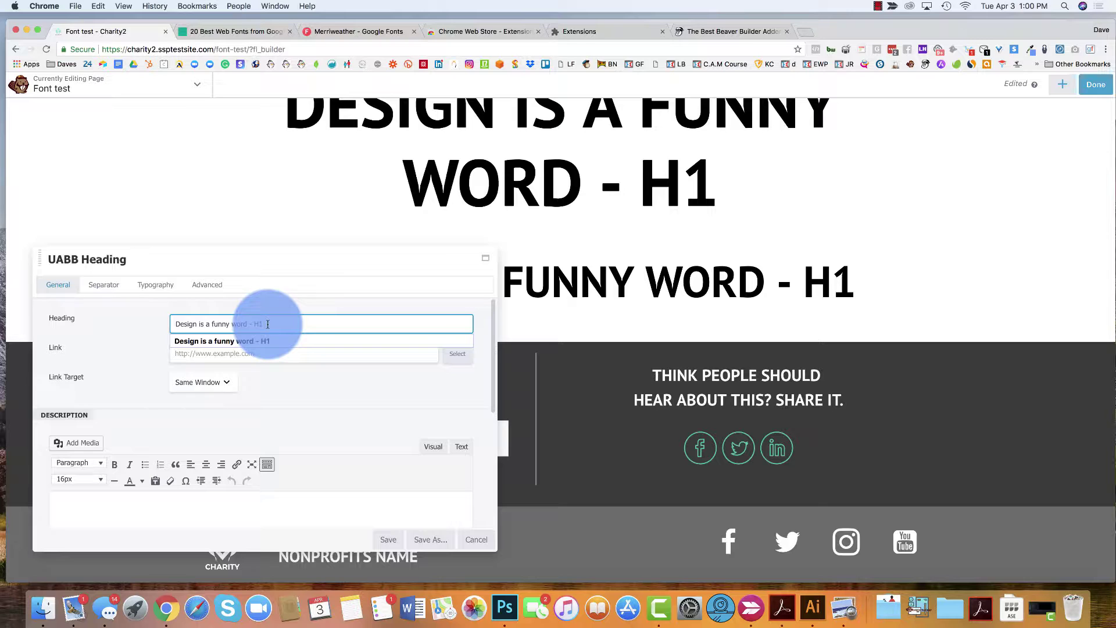
key(BackSpace)
text(2)
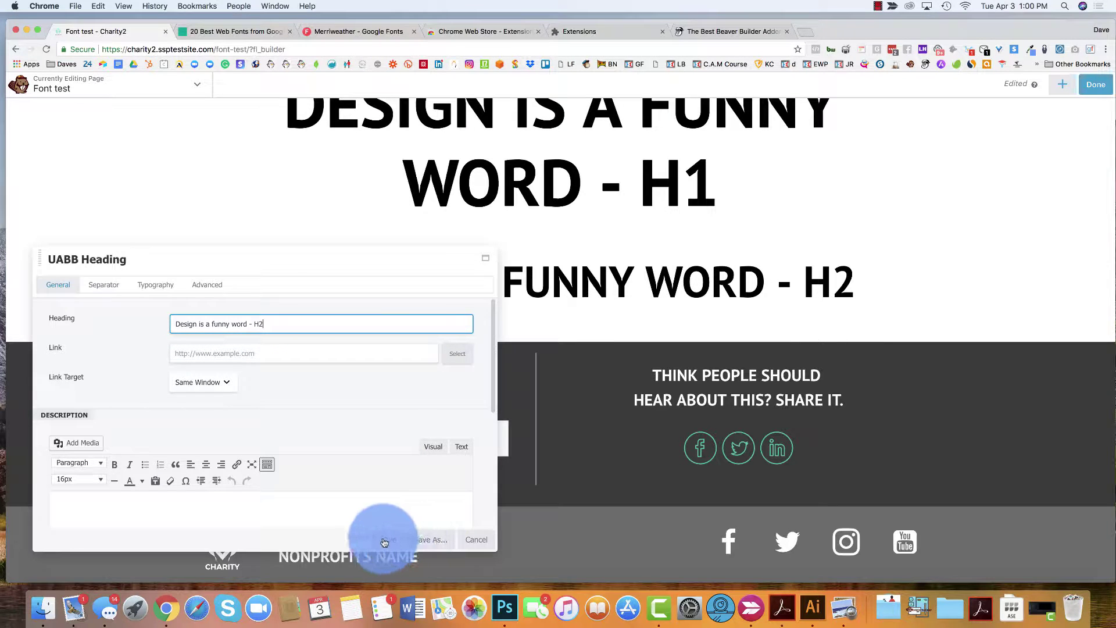
click(385, 542)
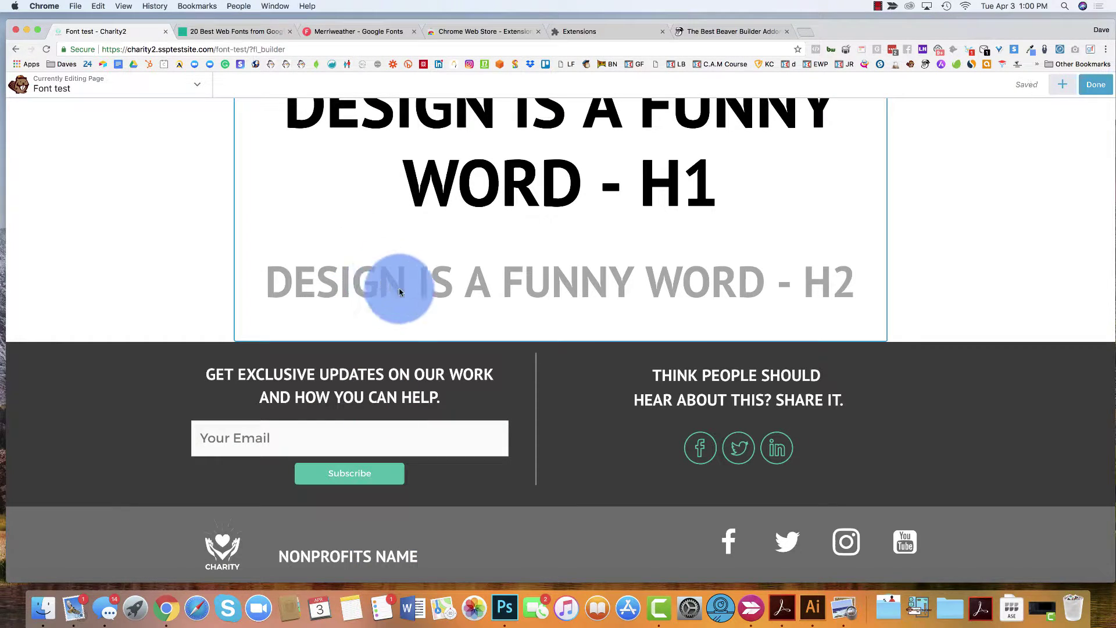
Duplicate the H2 heading module and change the copy's text to "Design is a funny word - H3"
mouse_move(399, 292)
mouse_down()
mouse_move(295, 267)
mouse_move(286, 249)
mouse_move(294, 262)
mouse_move(427, 294)
mouse_move(401, 274)
mouse_up()
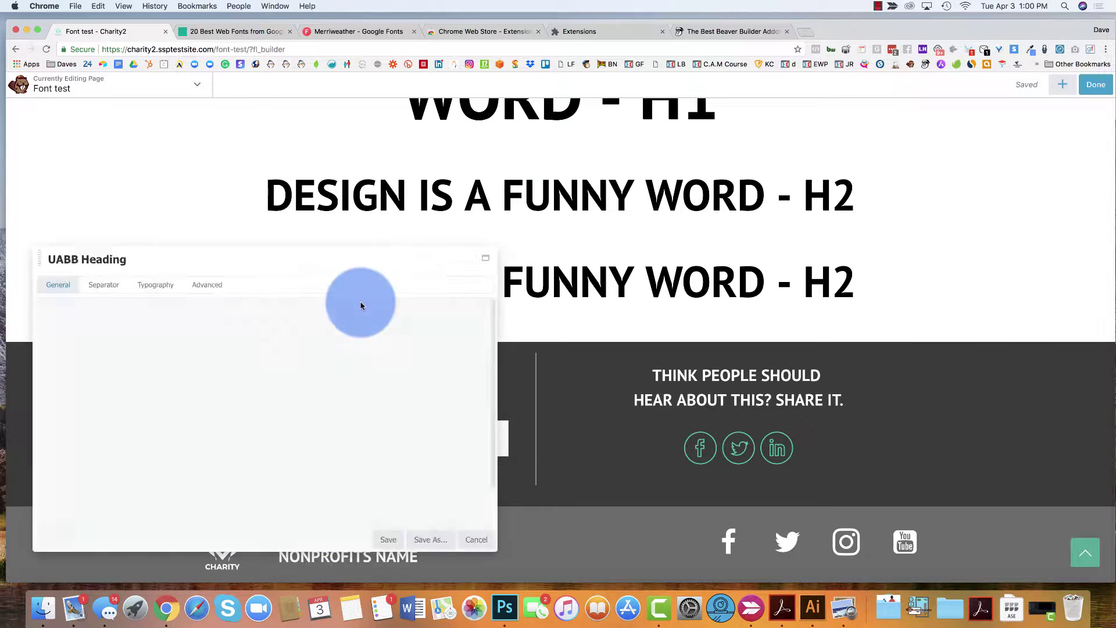
click(292, 319)
click(279, 322)
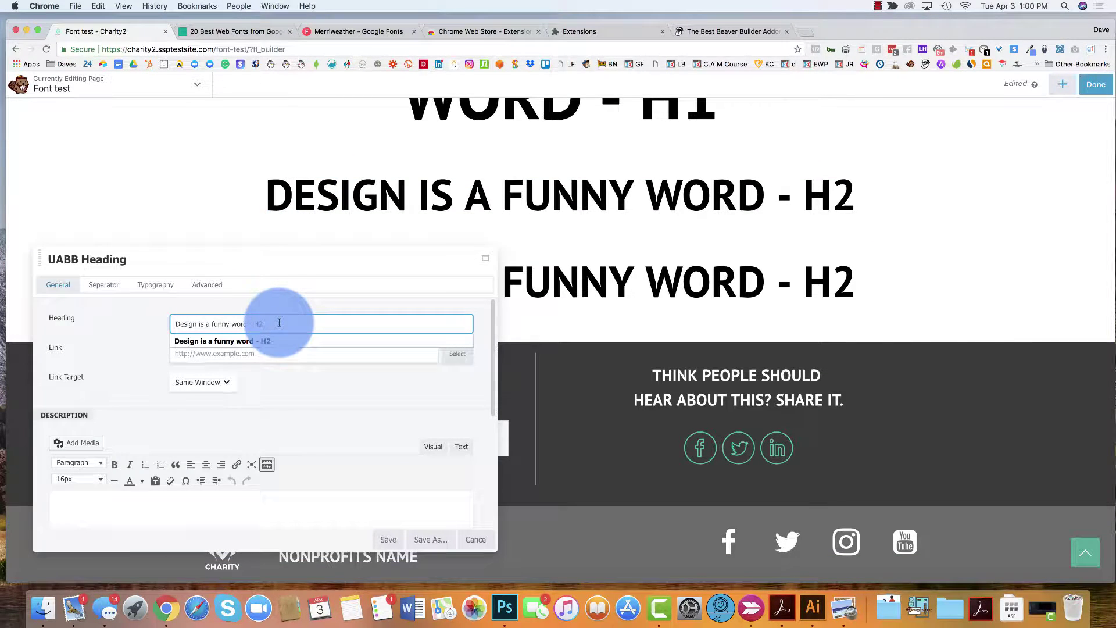
key(BackSpace)
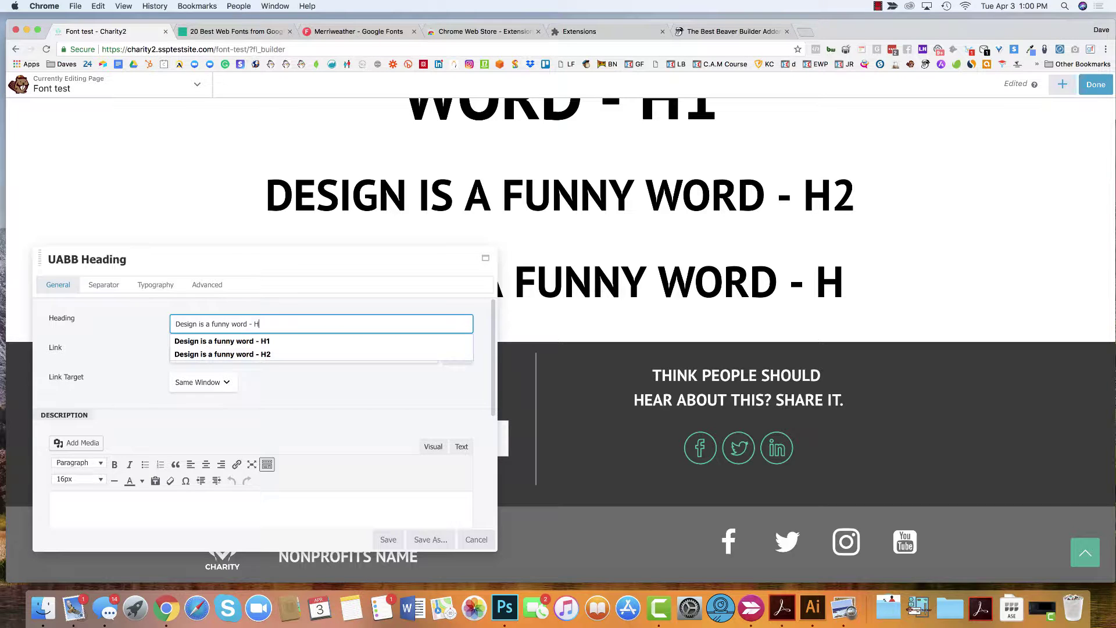
text(3)
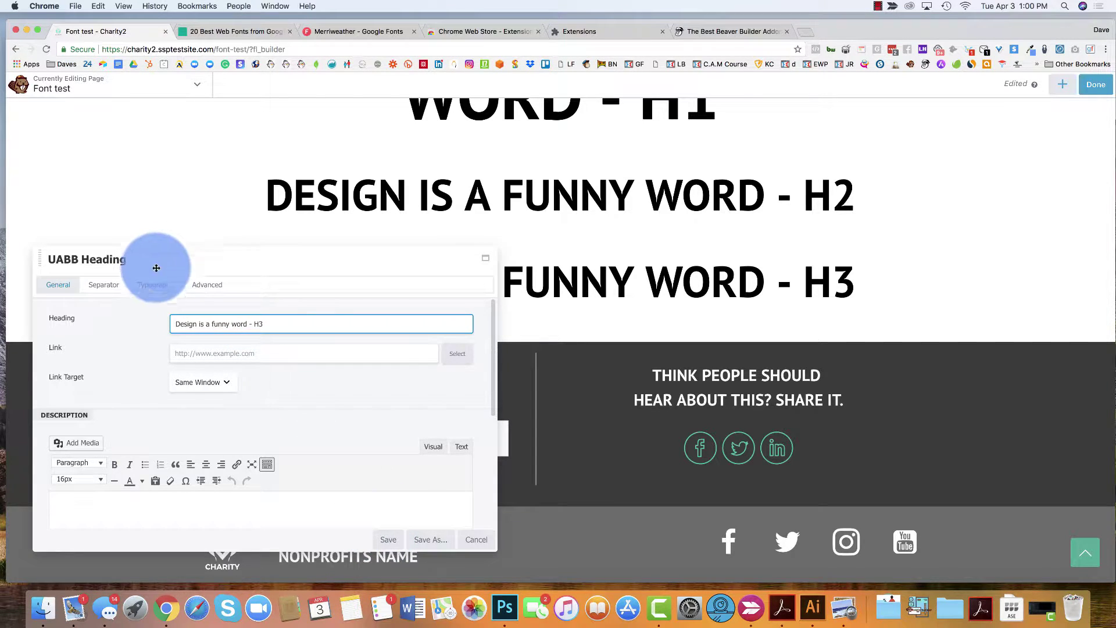
Set the third heading's HTML tag to h3 and save the module
click(154, 288)
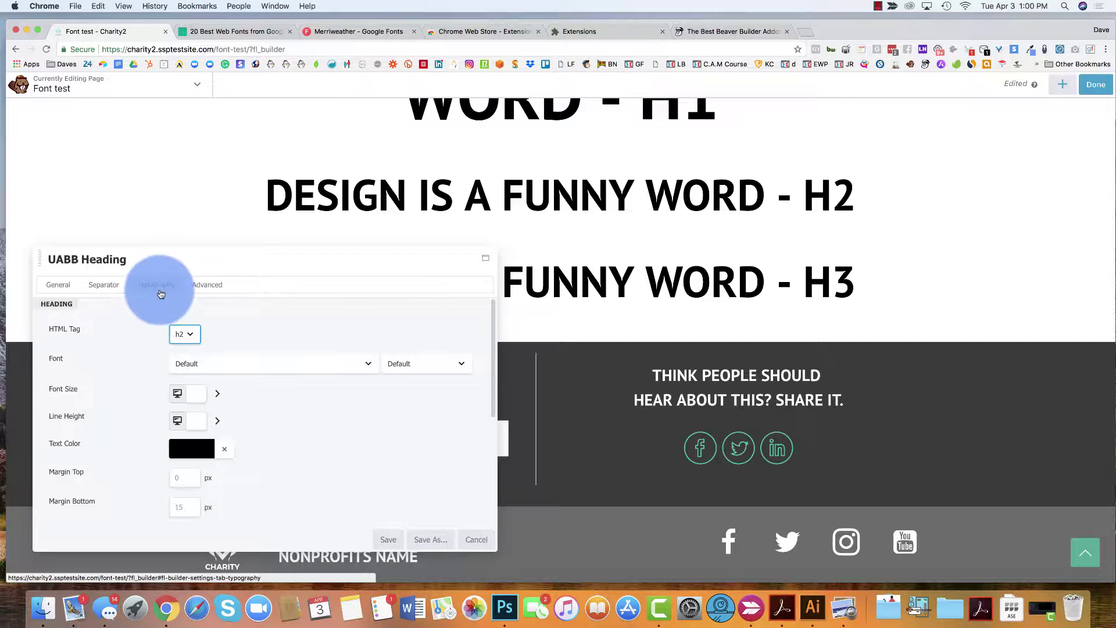
click(190, 334)
drag(189, 334, 187, 345)
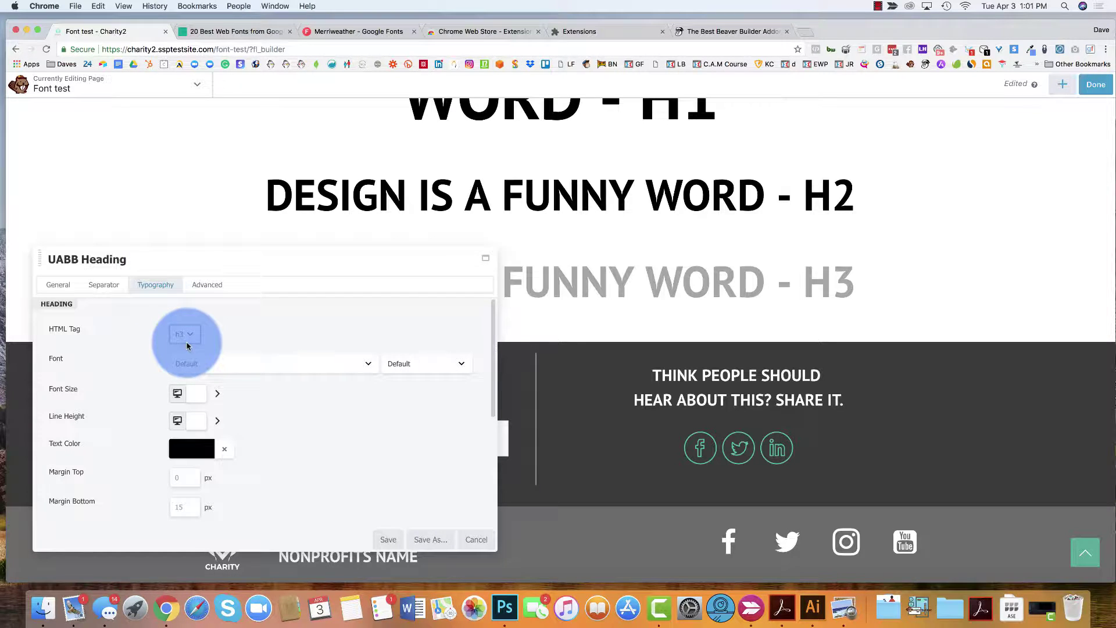
click(392, 540)
Duplicate the H3 heading module and change the copy's text to "Design is a funny word - H4"
scroll(566, 257, up, 3)
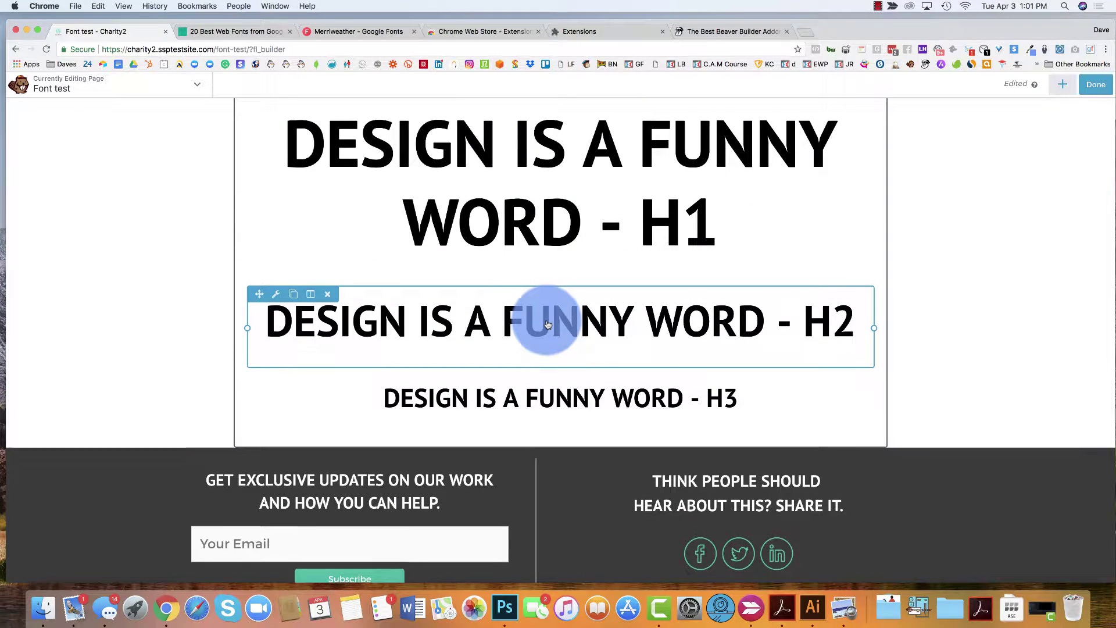
scroll(549, 325, down, 2)
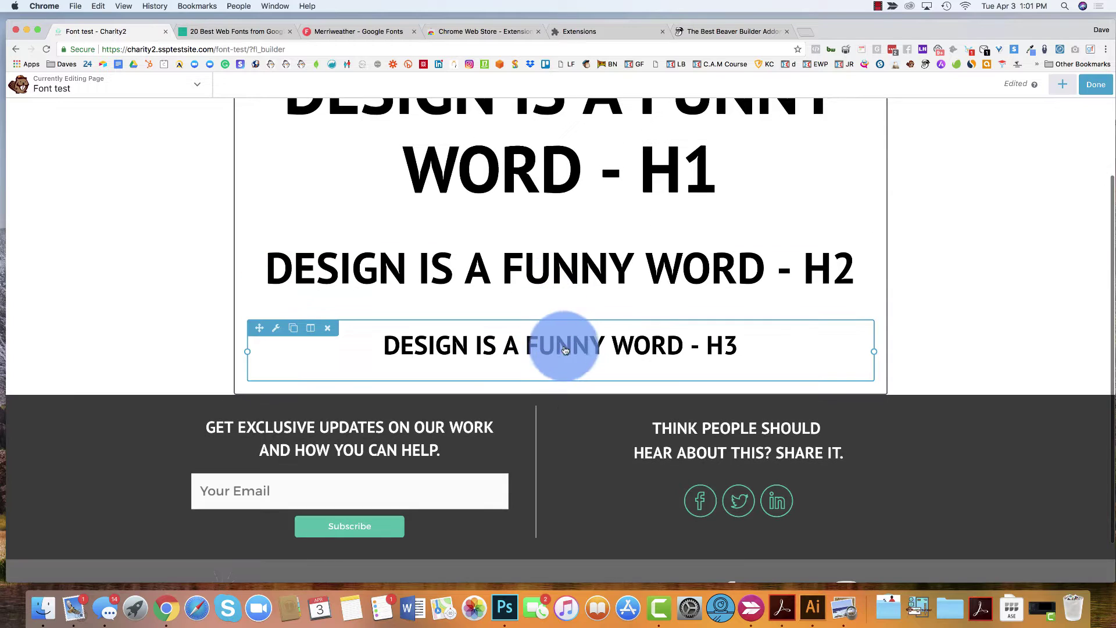
click(293, 327)
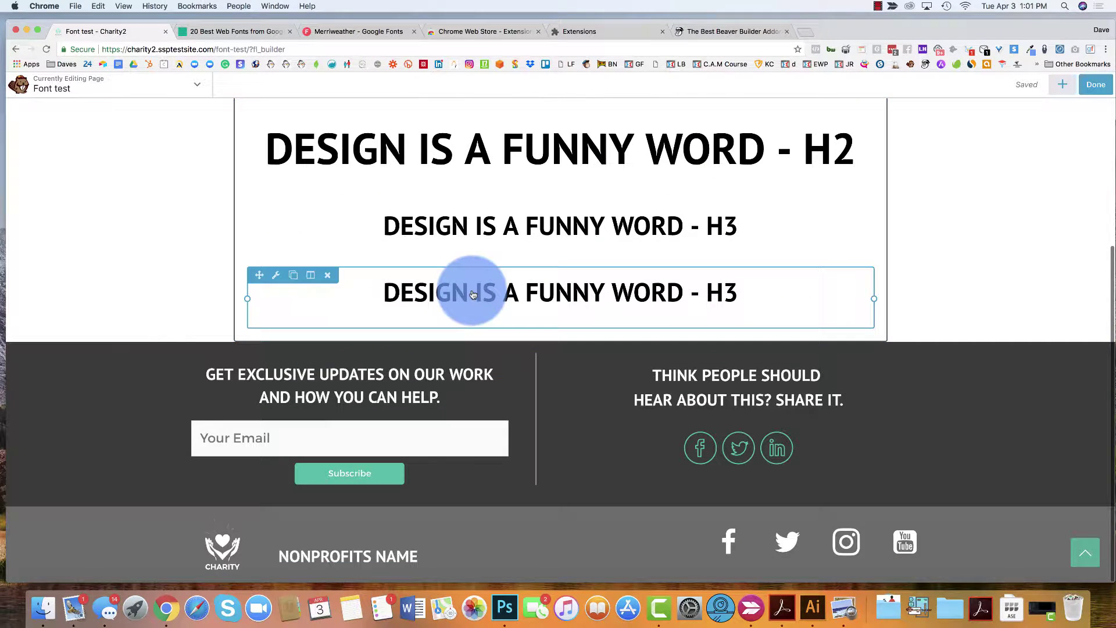
click(473, 291)
click(252, 314)
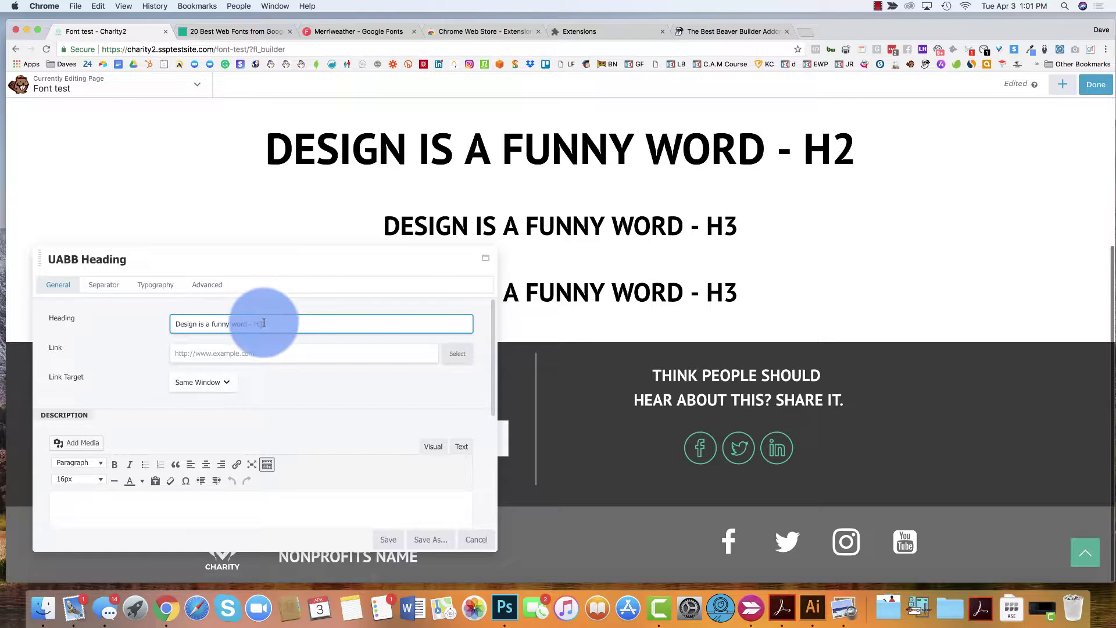
key(BackSpace)
text(4)
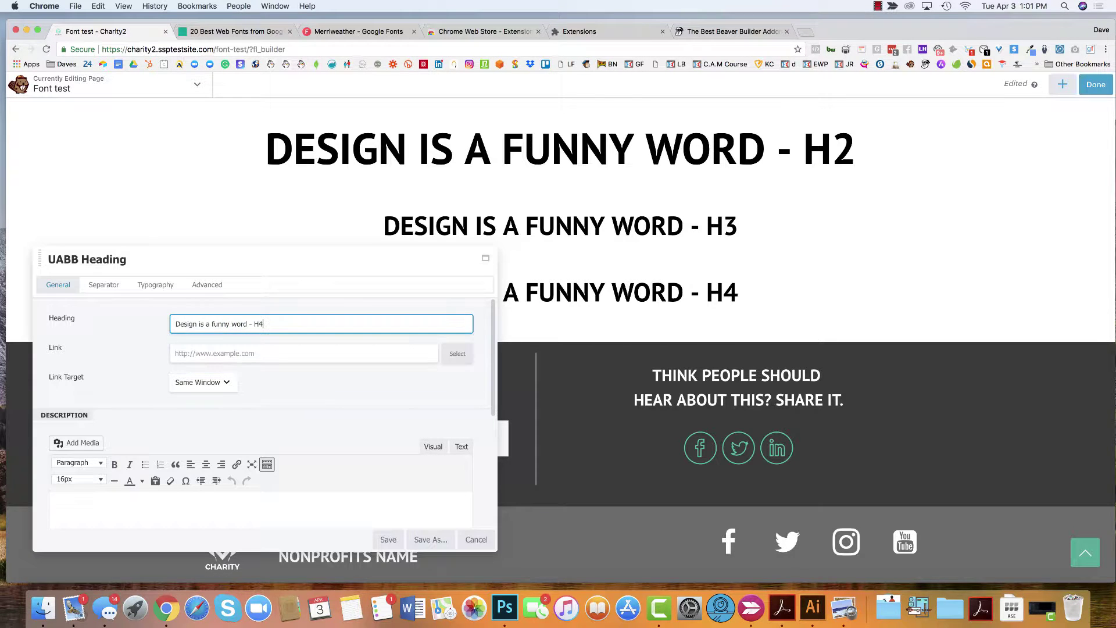
Set the fourth heading's HTML tag to h4 and save the module
click(155, 284)
click(189, 334)
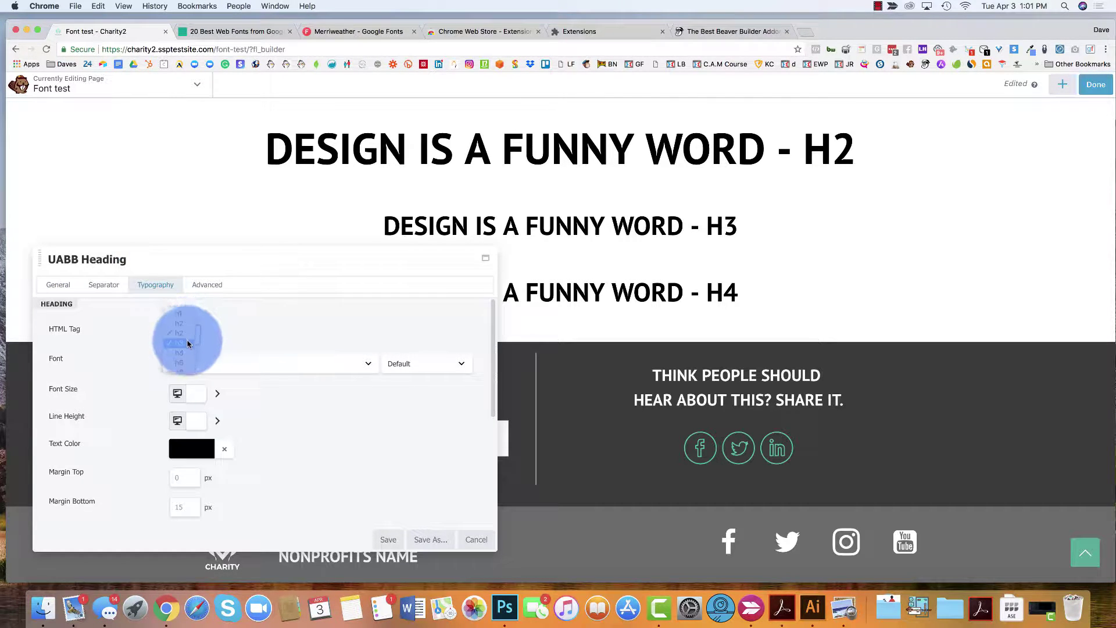
click(191, 347)
click(386, 540)
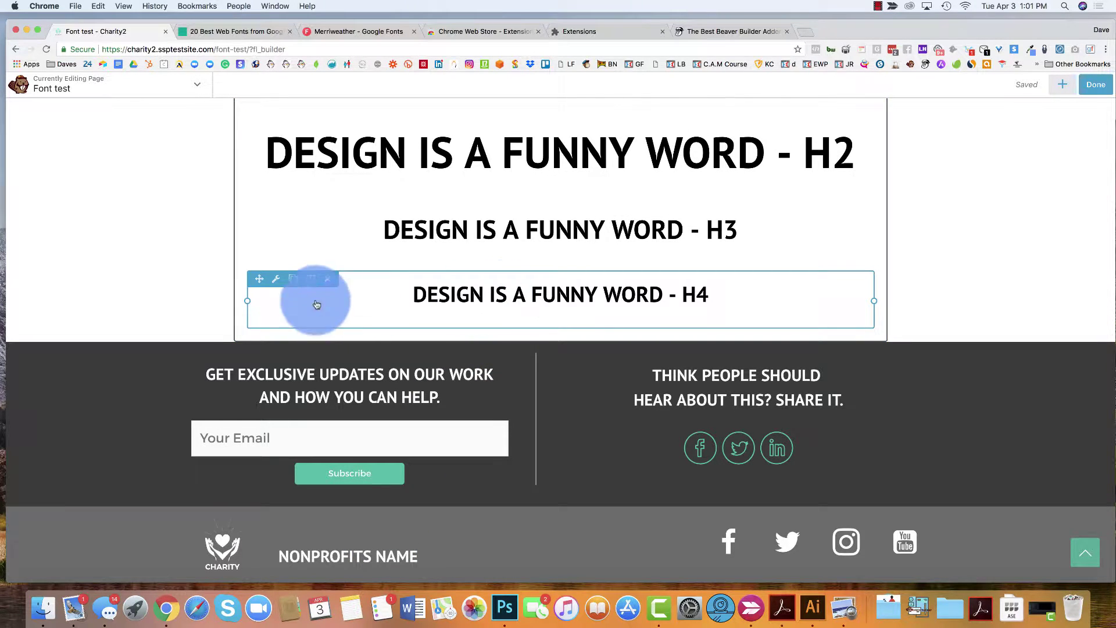
Duplicate the H4 heading module and change the copy's text to "Design is a funny word - H5"
click(293, 278)
click(462, 307)
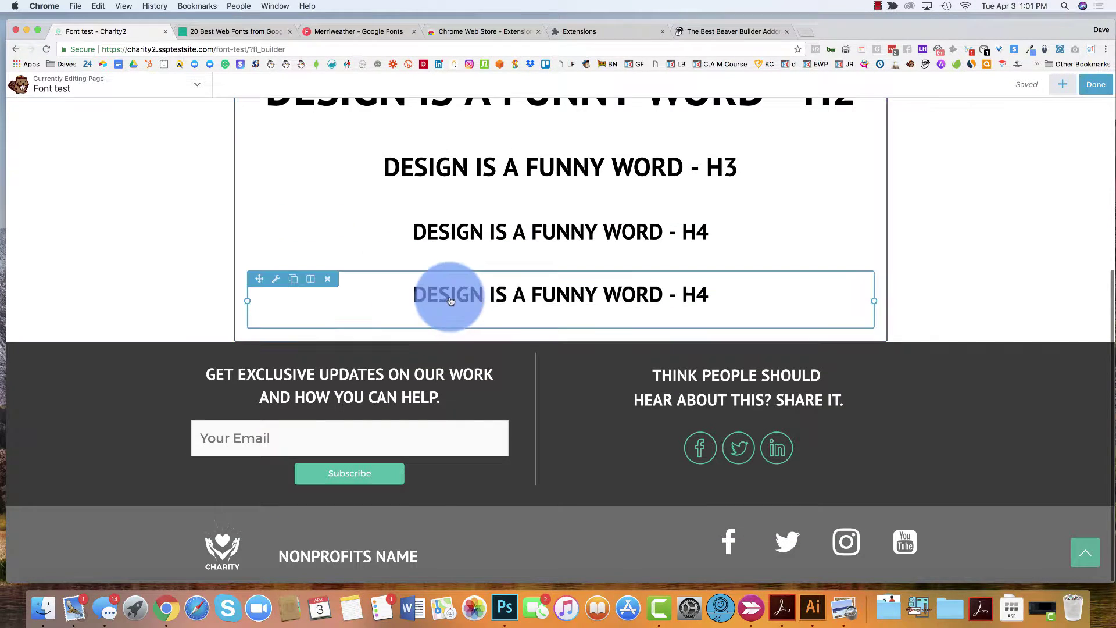
click(149, 286)
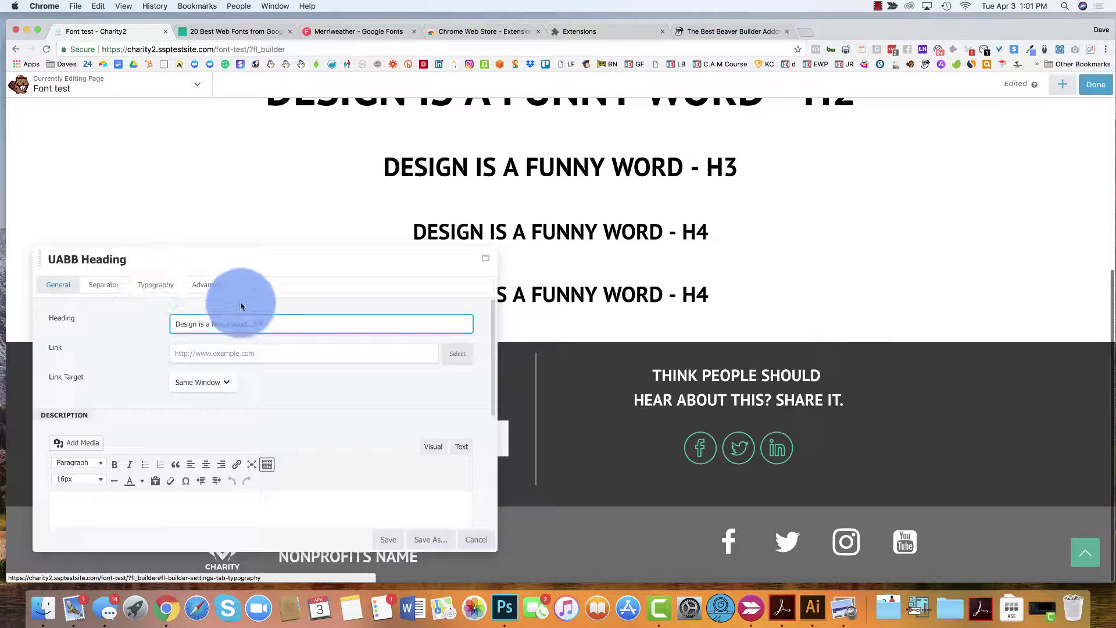
click(265, 323)
key(BackSpace)
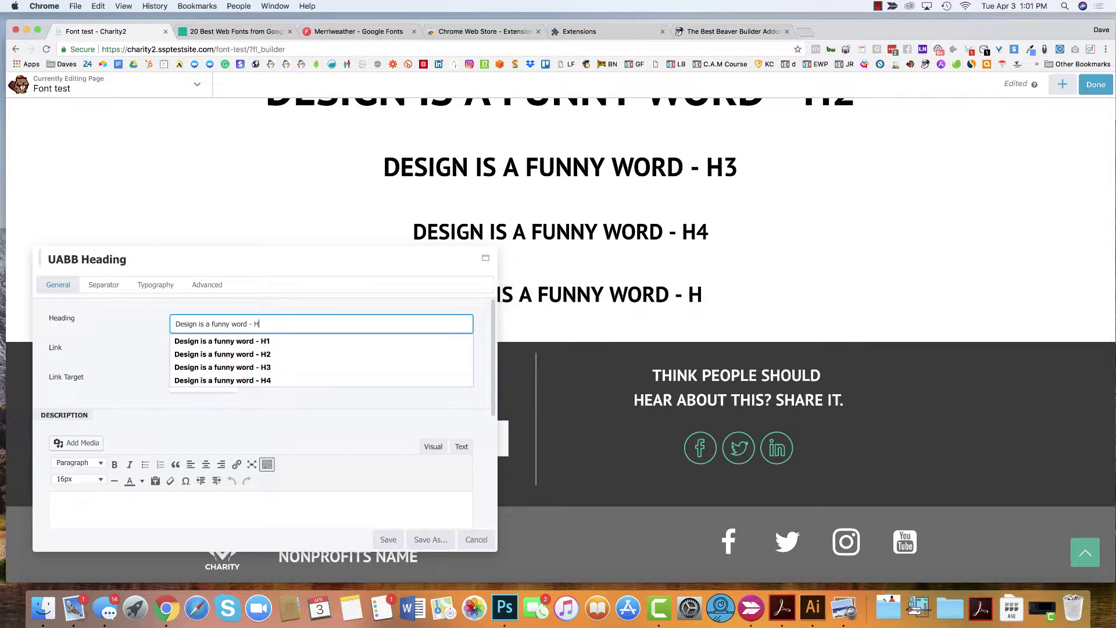
text(5)
Set the fifth heading's HTML tag to h5 and save the module
click(148, 288)
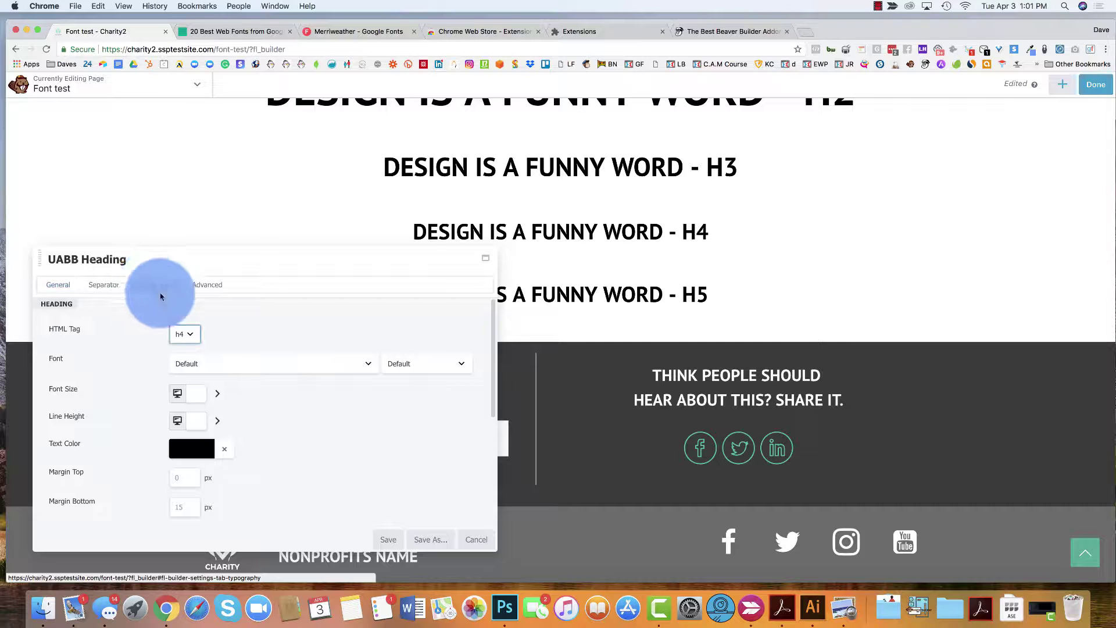
click(185, 334)
click(185, 343)
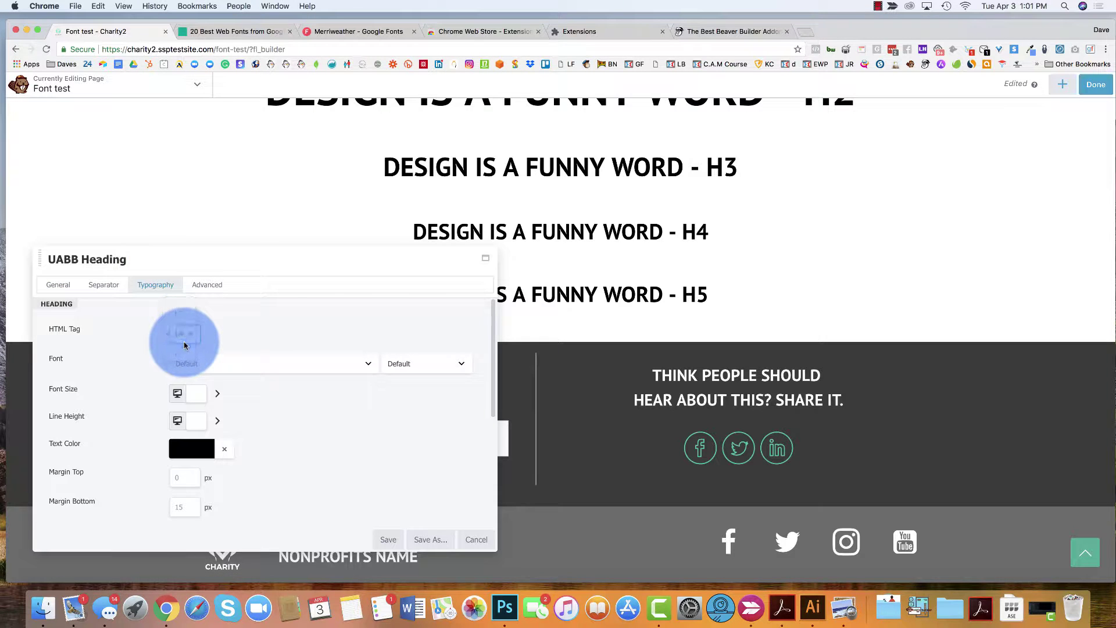
click(388, 539)
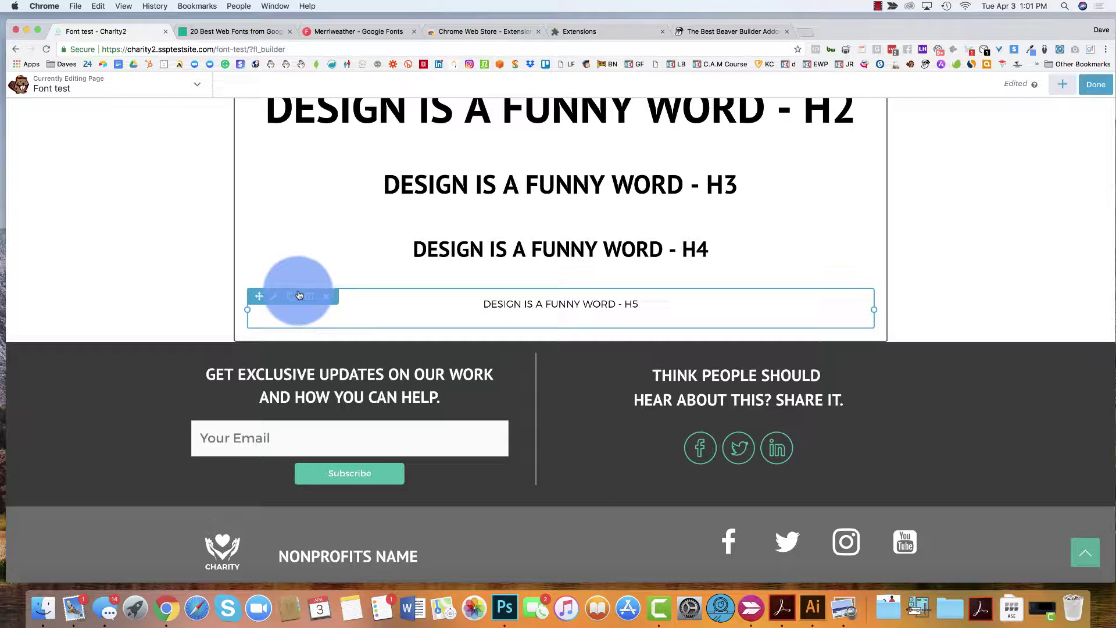
Duplicate the H5 heading module and change the copy's text to "Design is a funny word - H6"
click(293, 296)
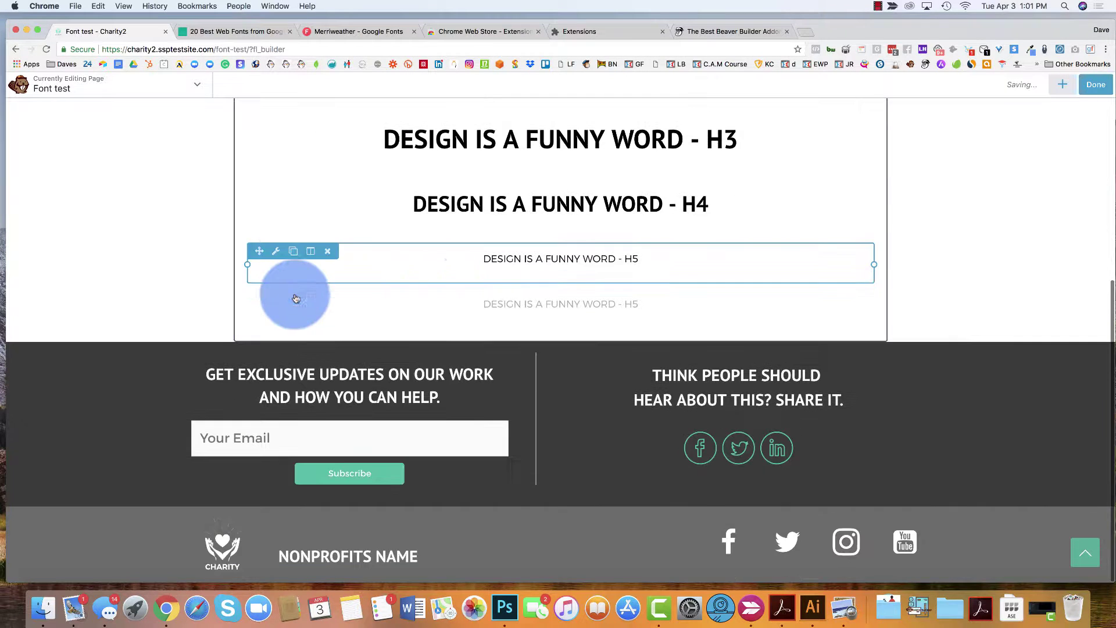
click(448, 314)
drag(229, 248, 210, 102)
click(245, 177)
click(247, 178)
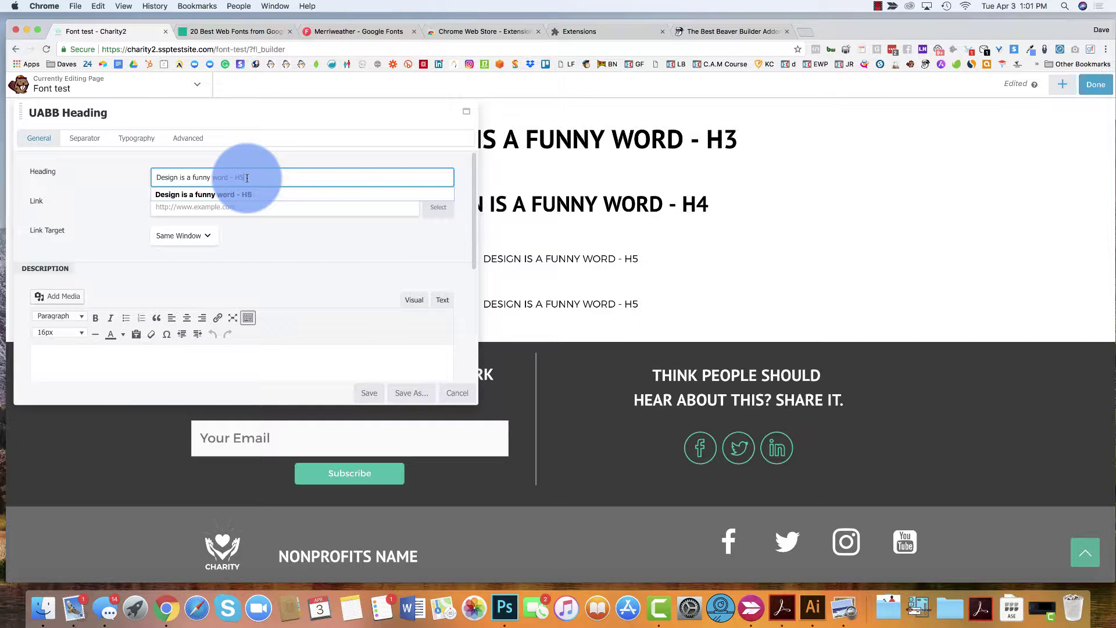
key(BackSpace)
text(6)
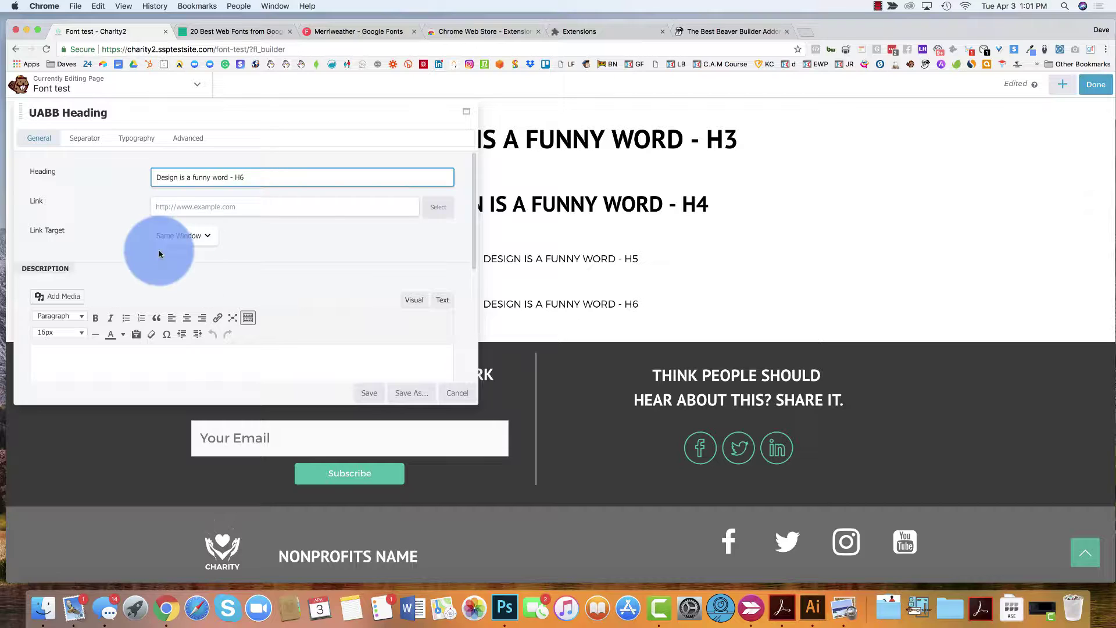
Copy the phrase from the sixth heading into its description and complete it as "Design is a funny word - P"
drag(228, 178, 137, 180)
key(super+c)
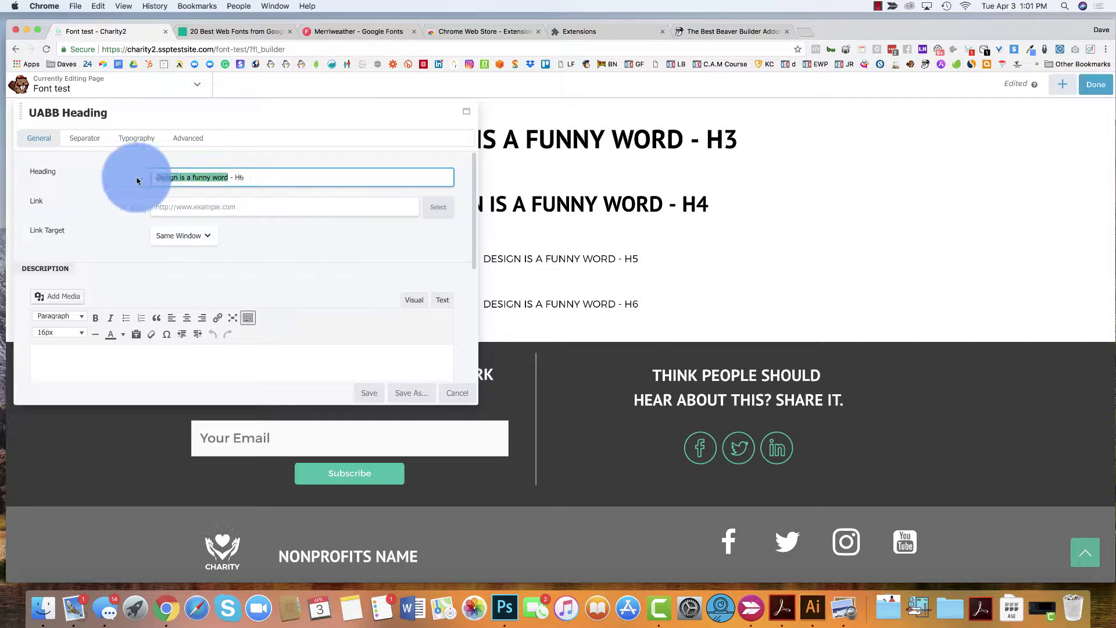
scroll(137, 181, down, 3)
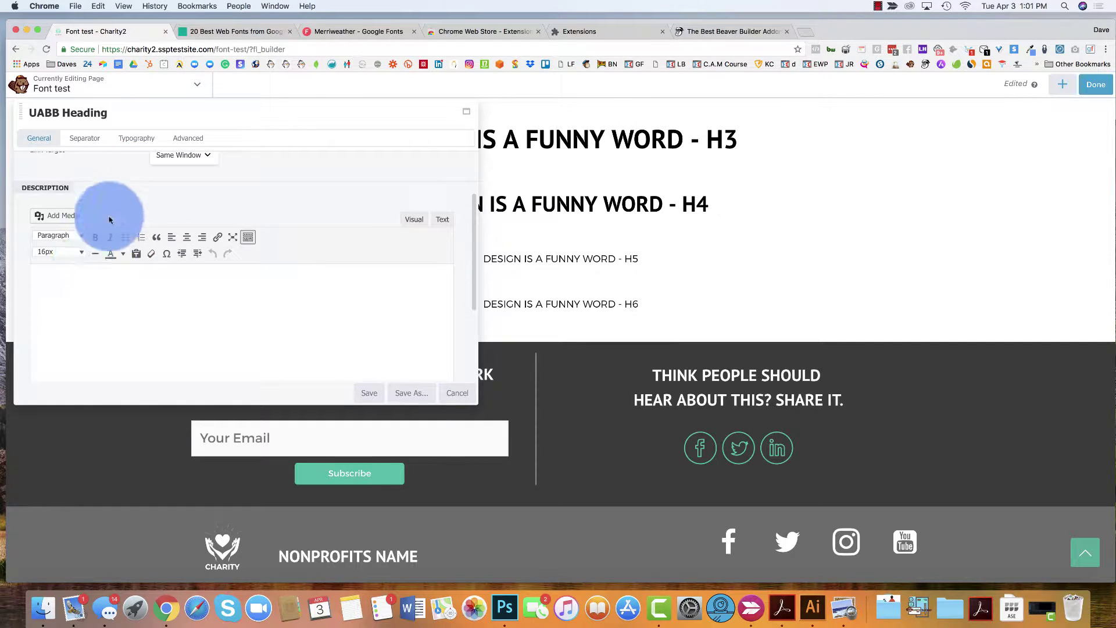
key(super+v)
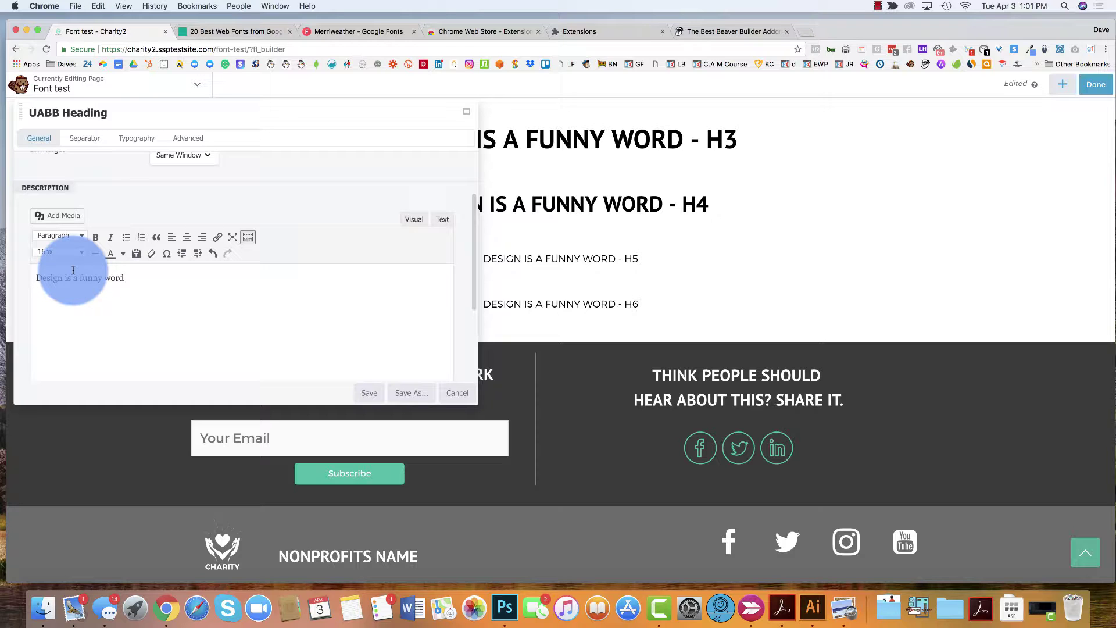
text(- )
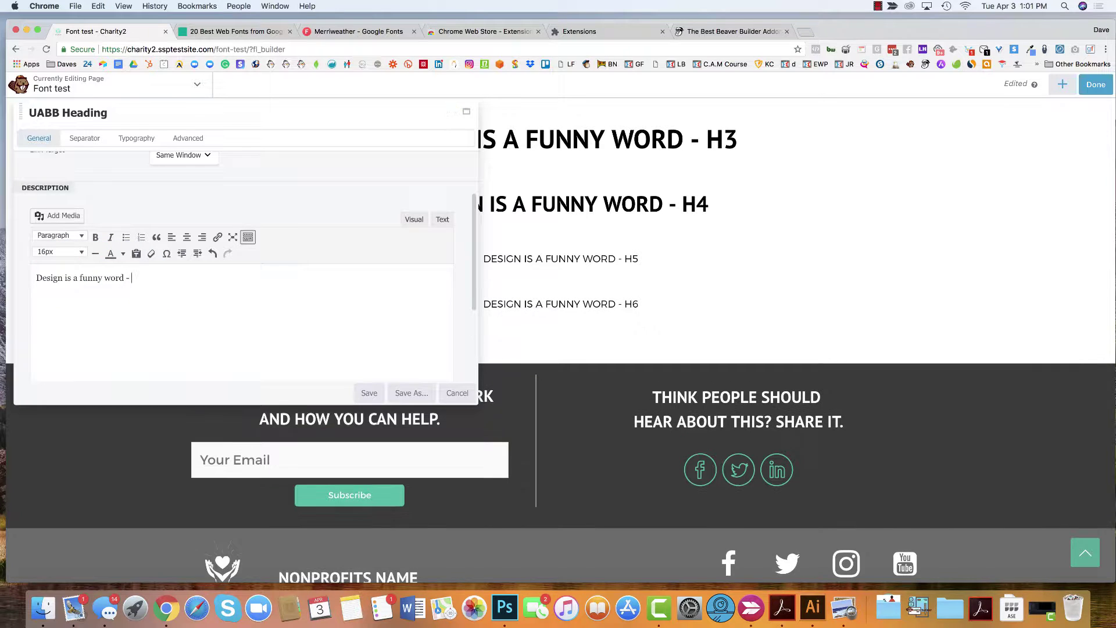
text(P)
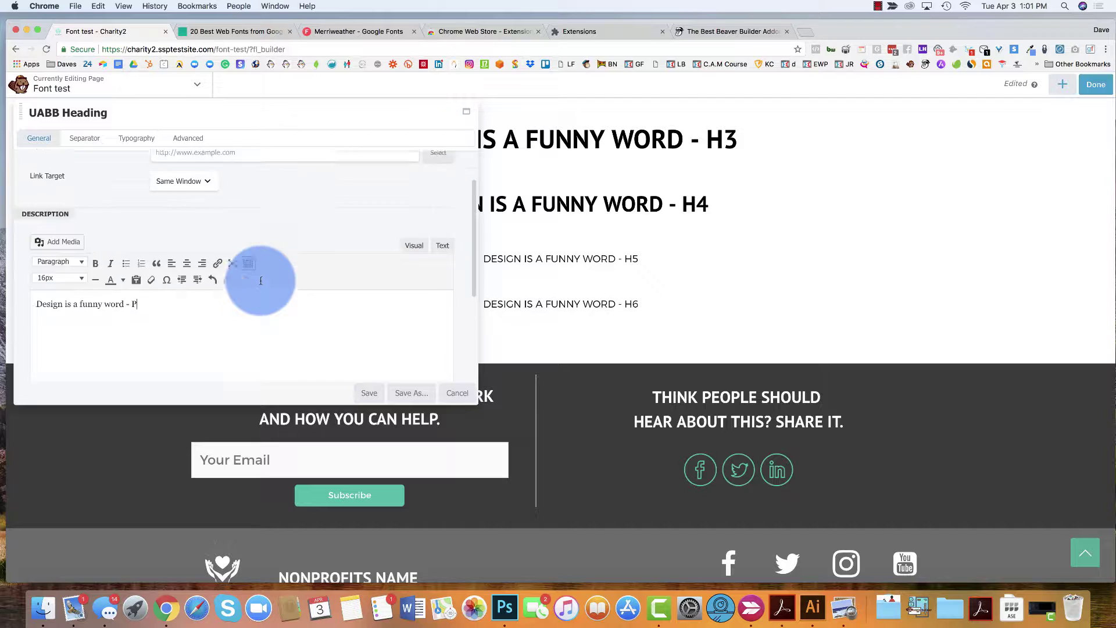
scroll(260, 283, up, 3)
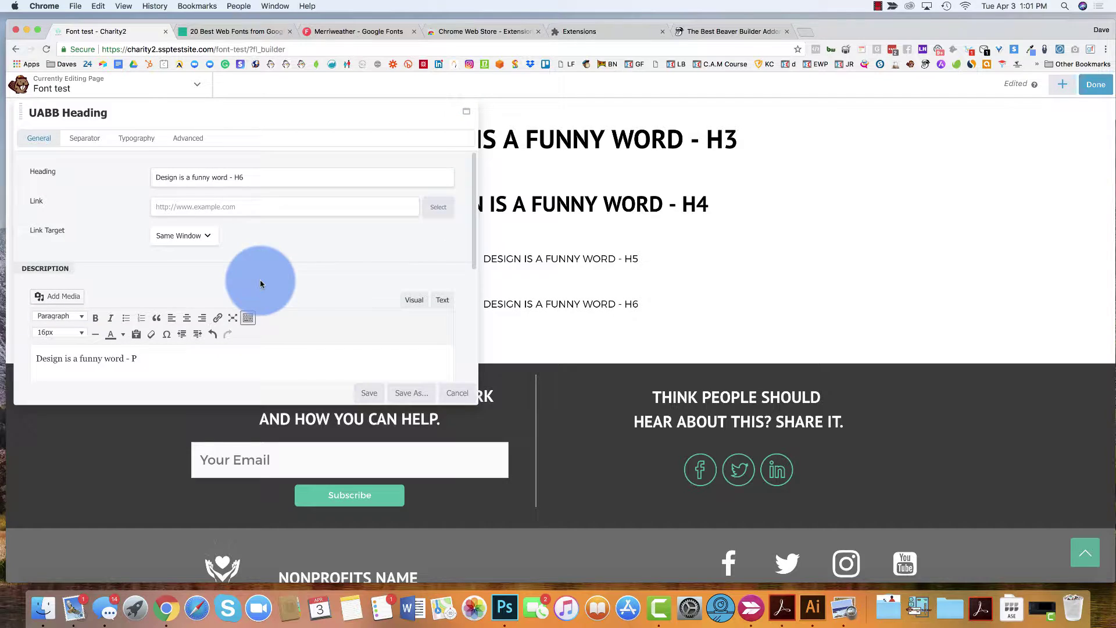
Set the sixth heading's HTML tag to h6
click(128, 140)
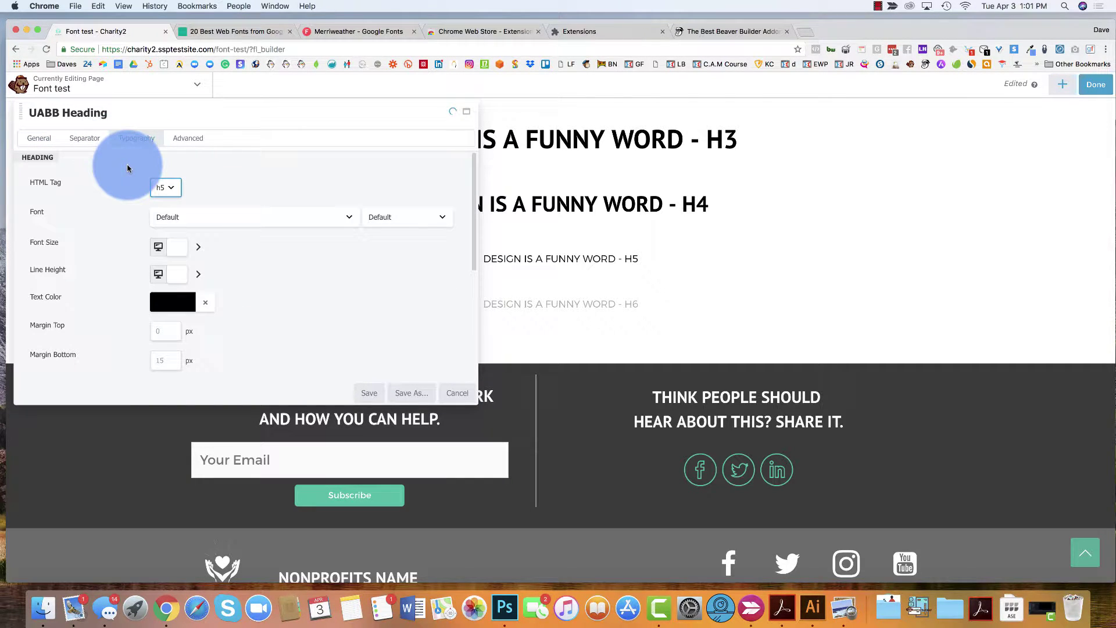
click(132, 140)
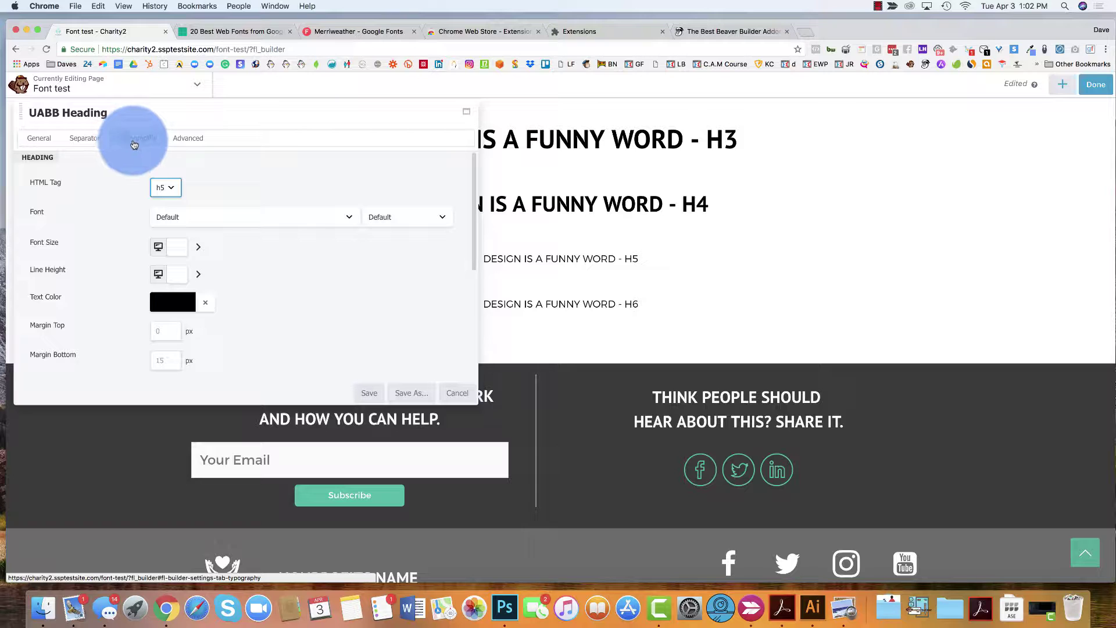
click(166, 187)
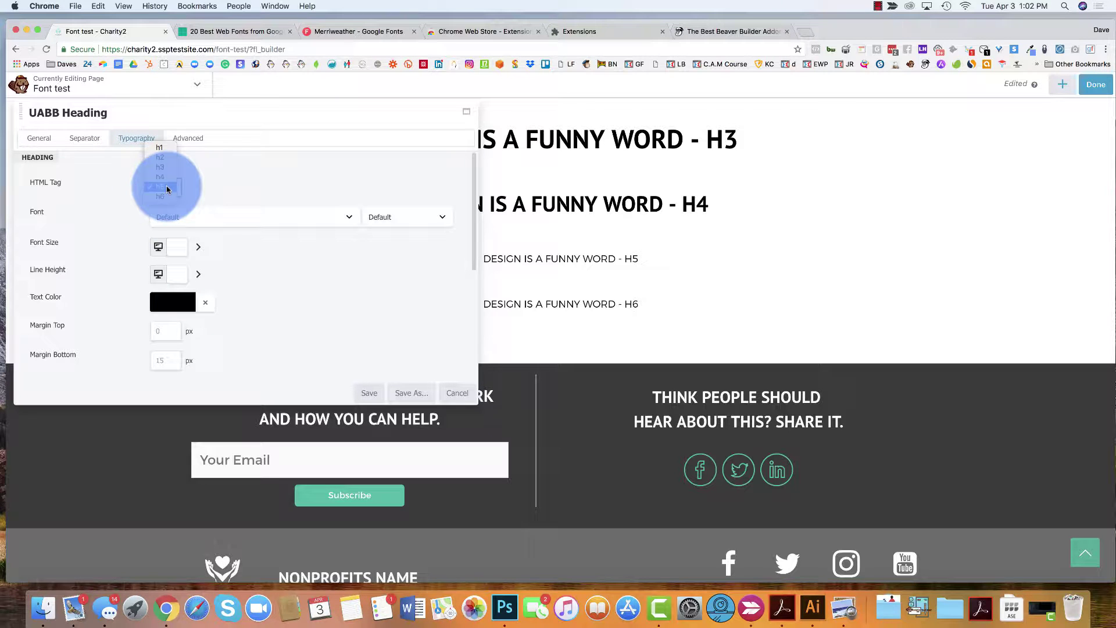
click(163, 197)
Set the description text colour of the sixth heading module to black and save the module
scroll(137, 217, down, 5)
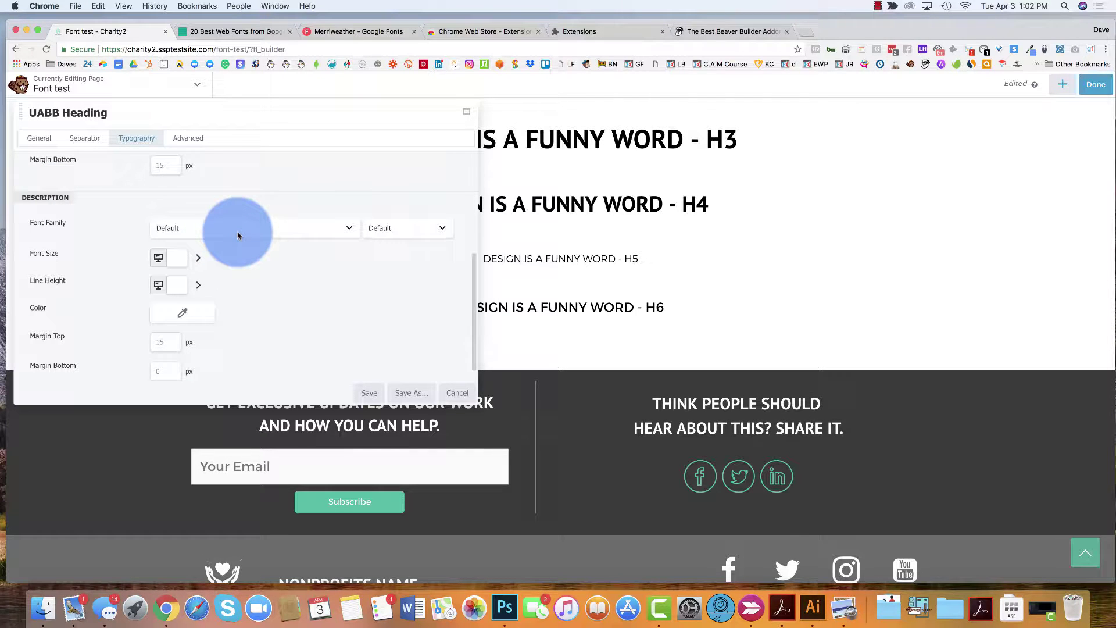
click(190, 319)
click(230, 482)
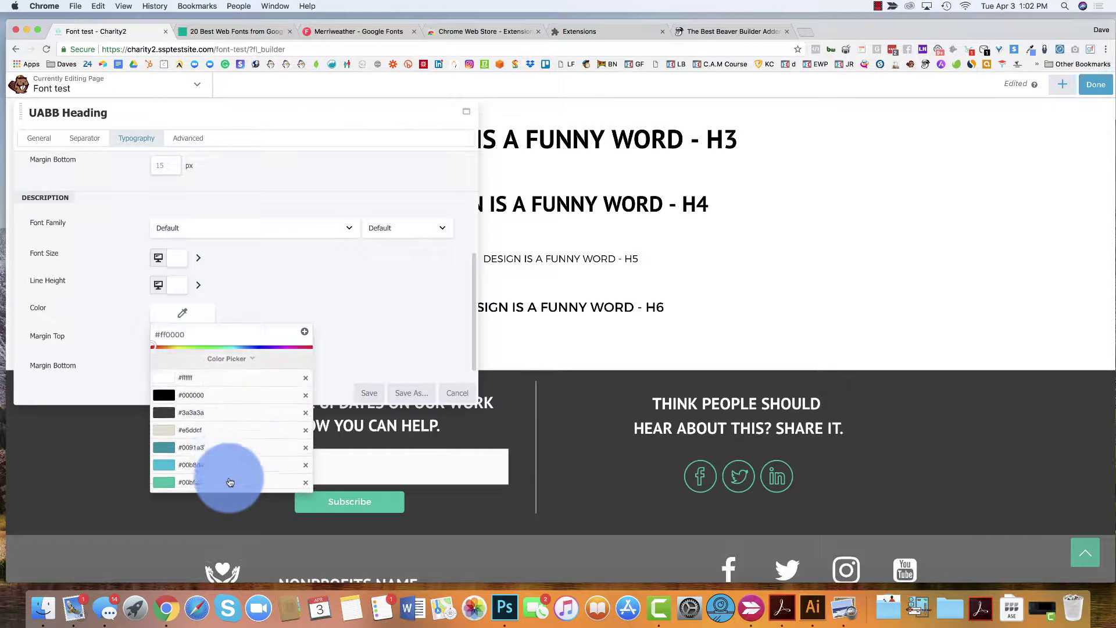
scroll(230, 482, down, 1)
click(163, 373)
click(324, 259)
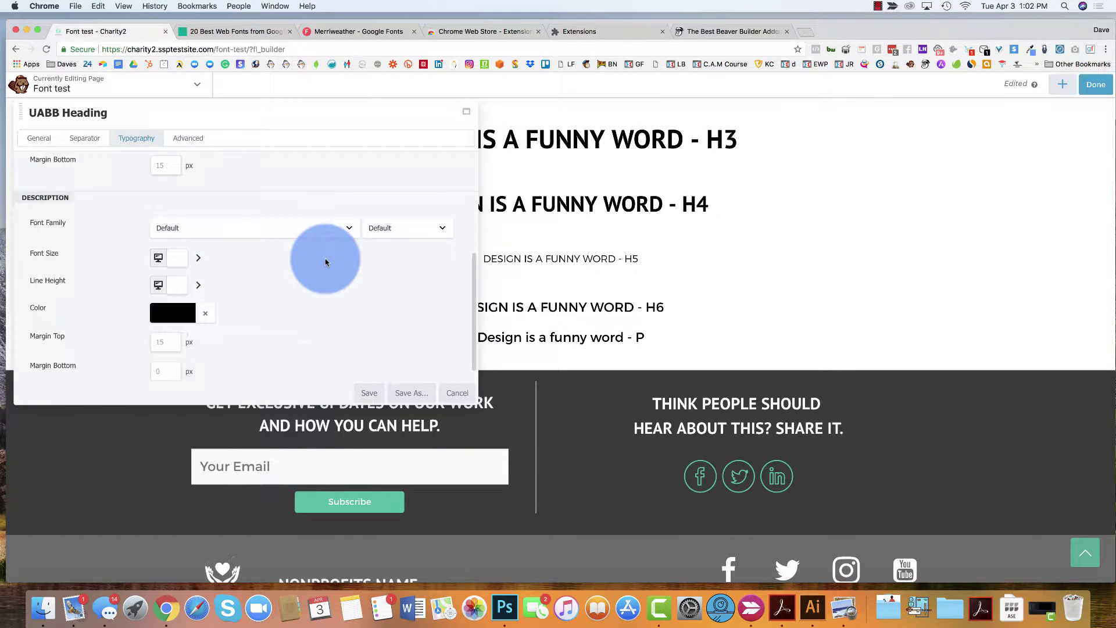
click(365, 400)
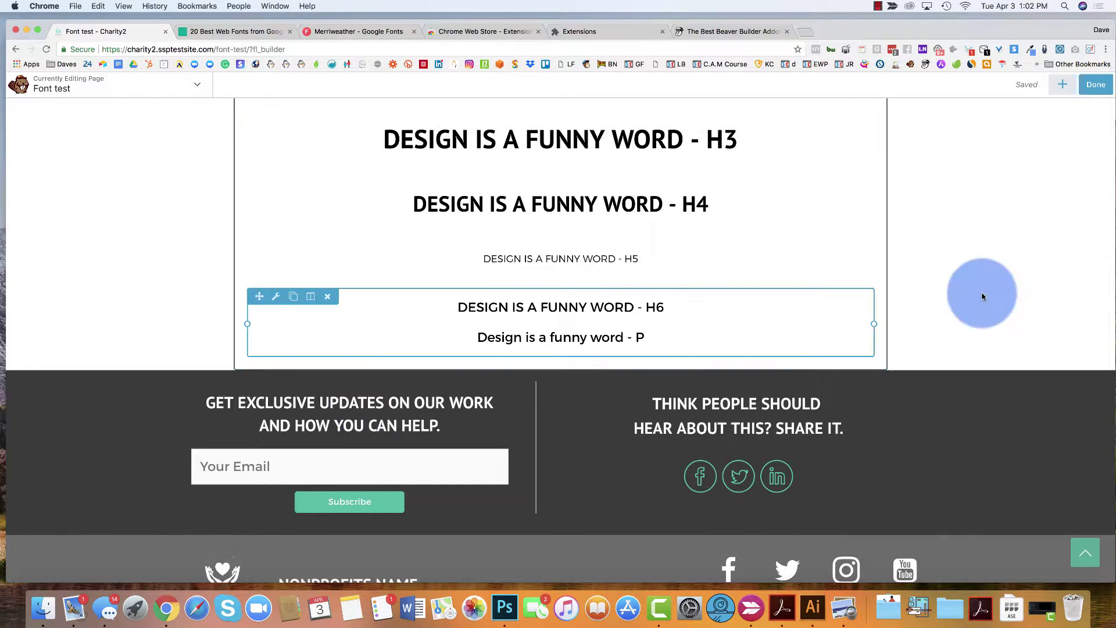
Finish editing and publish the Font test page
click(1102, 93)
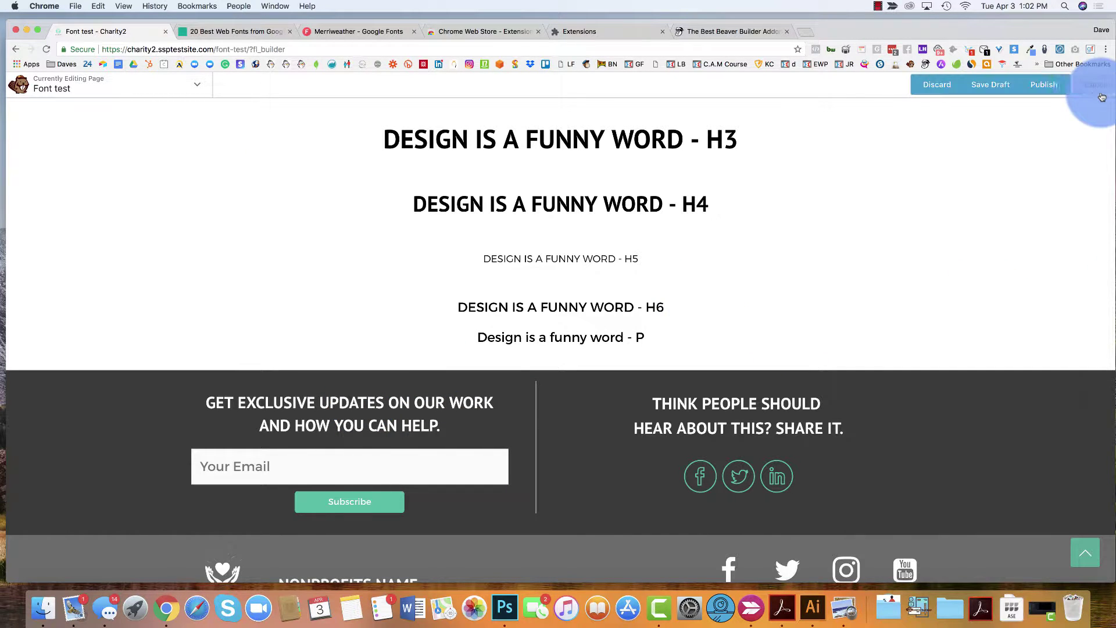
click(1061, 86)
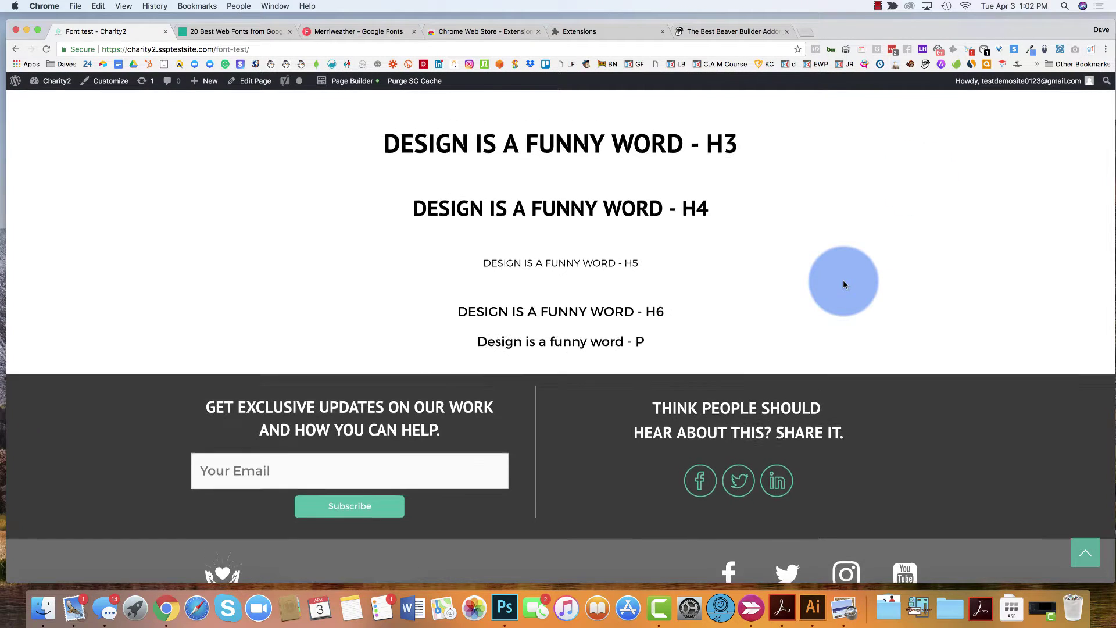
scroll(843, 280, up, 3)
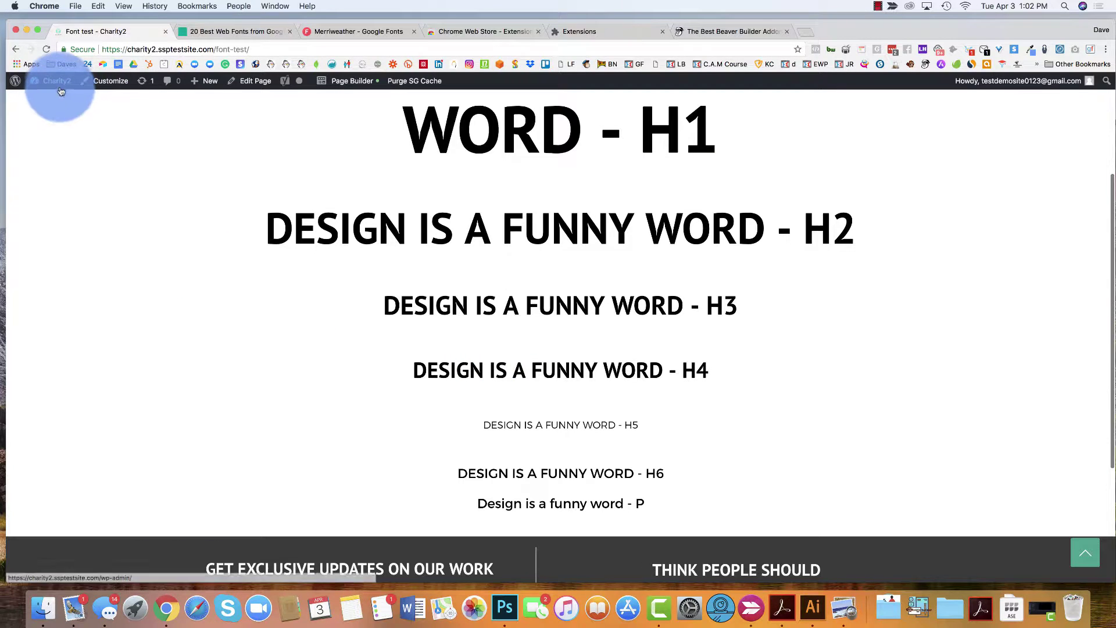
Open the Typography settings in the site Customizer for the Font test page
mouse_move(57, 81)
scroll(184, 194, up, 3)
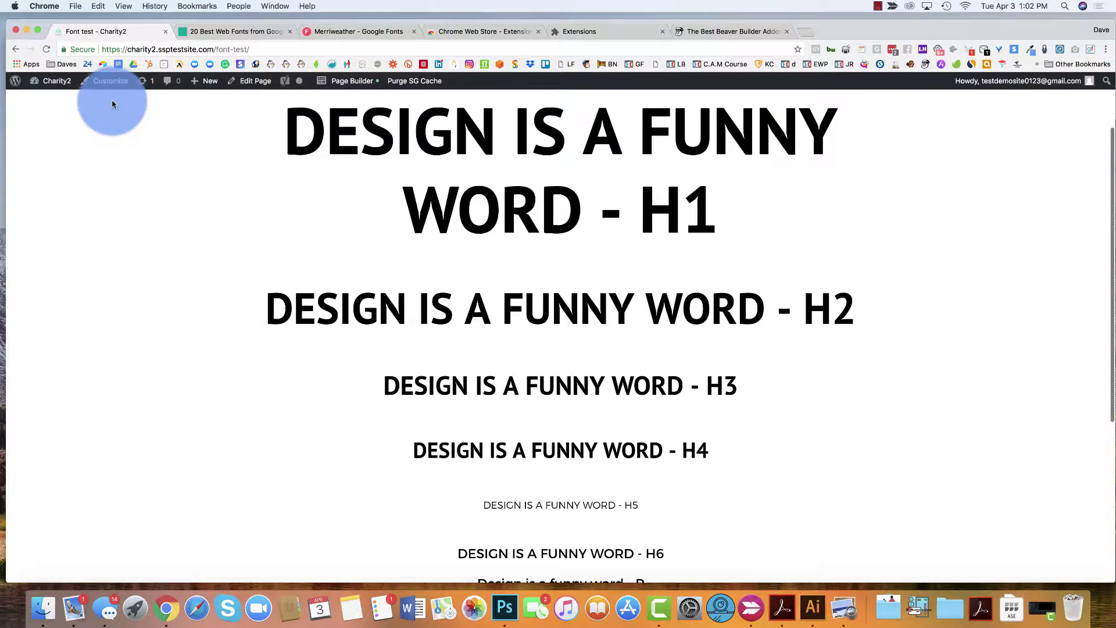
click(107, 86)
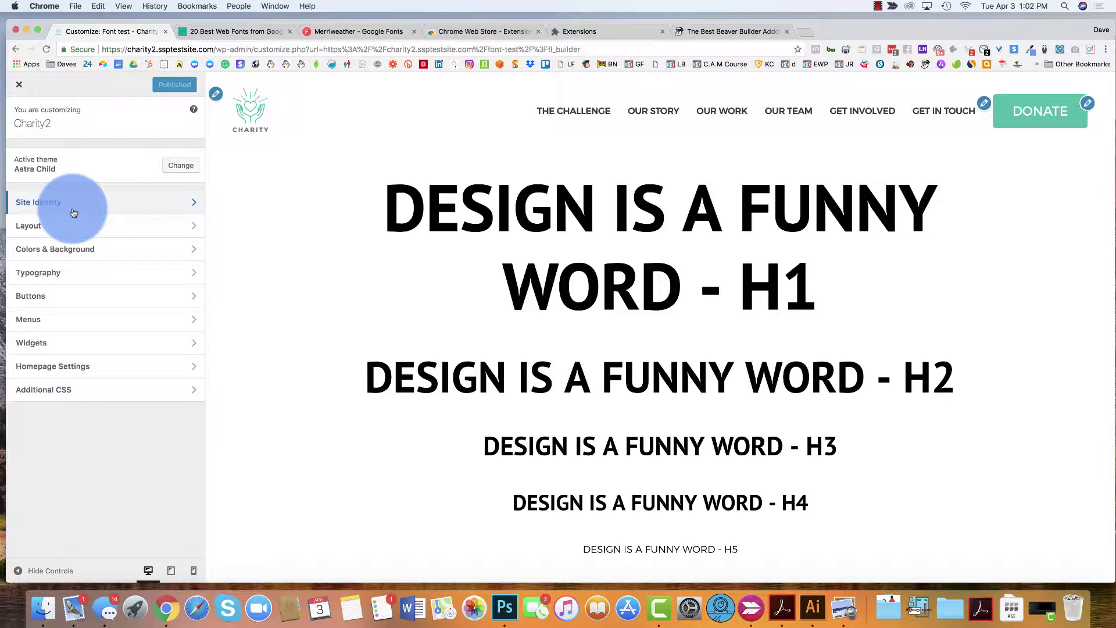
click(70, 271)
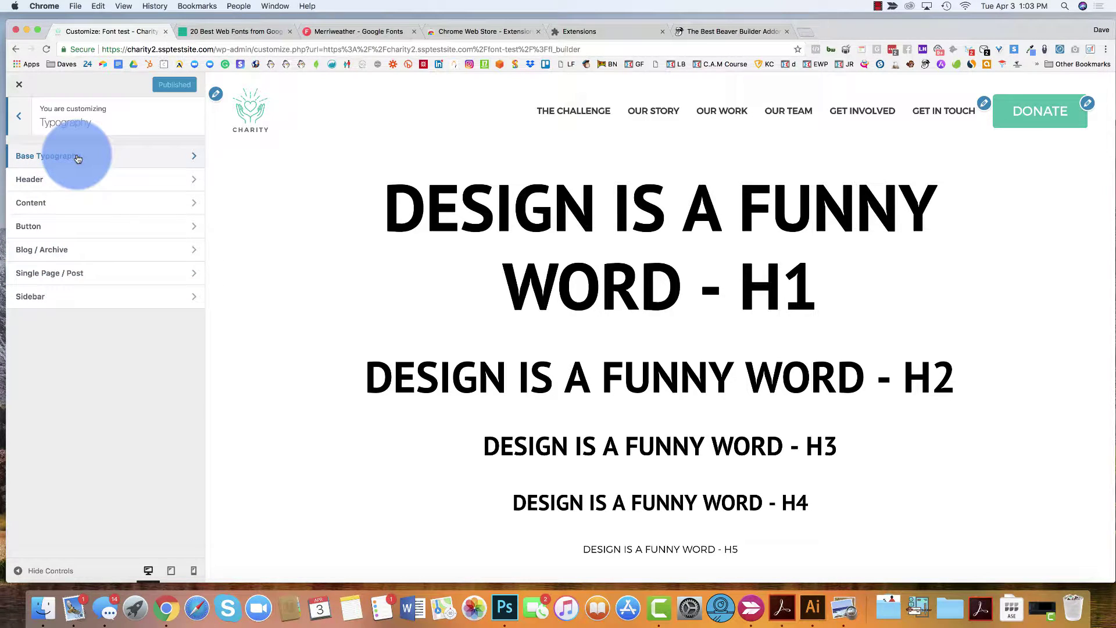
Open the Base Typography settings and examine the body font family against the sample headings and paragraph
click(78, 158)
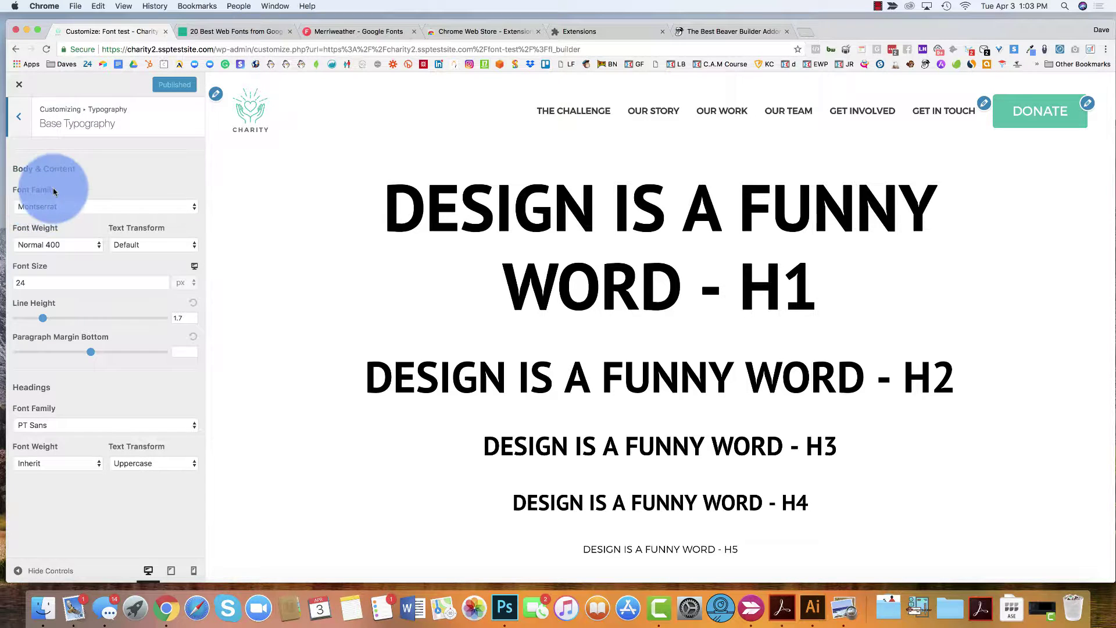
click(97, 206)
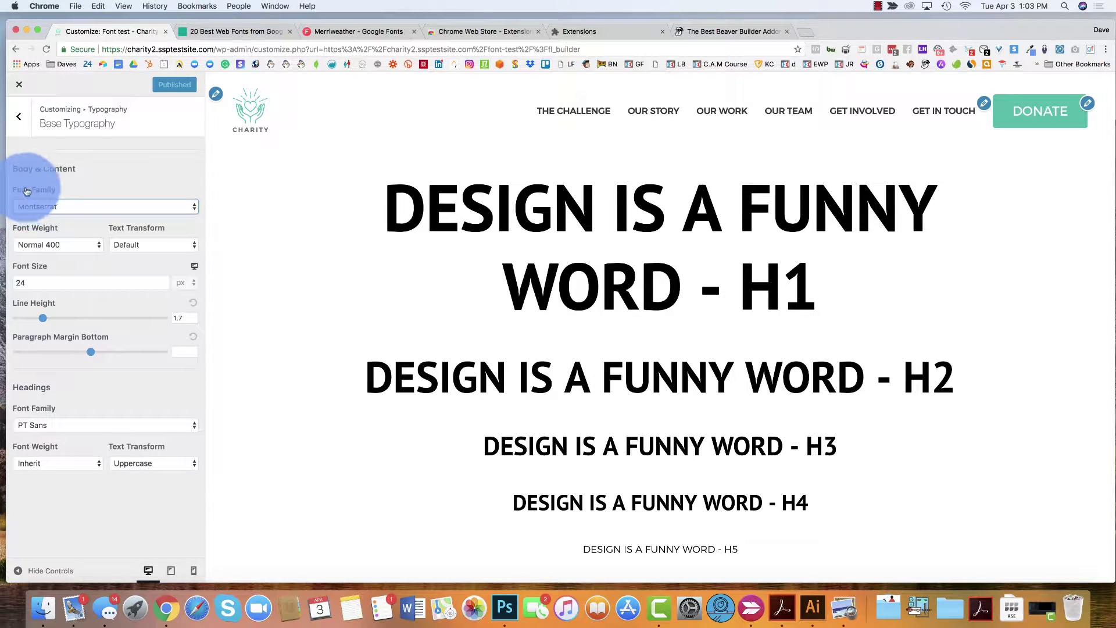
scroll(531, 394, down, 5)
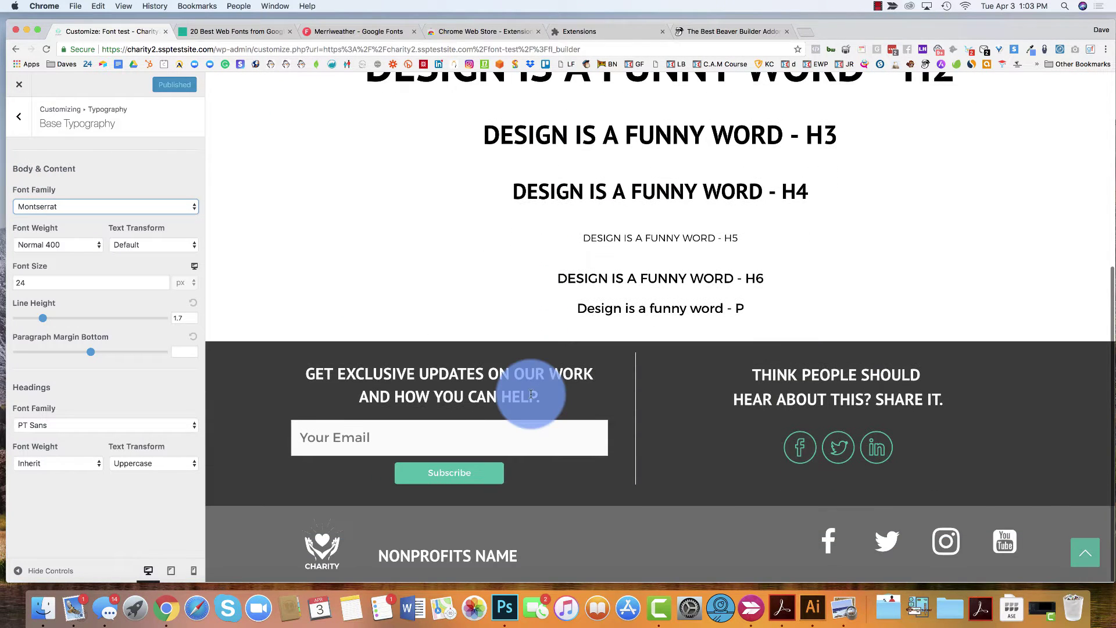
scroll(407, 288, up, 5)
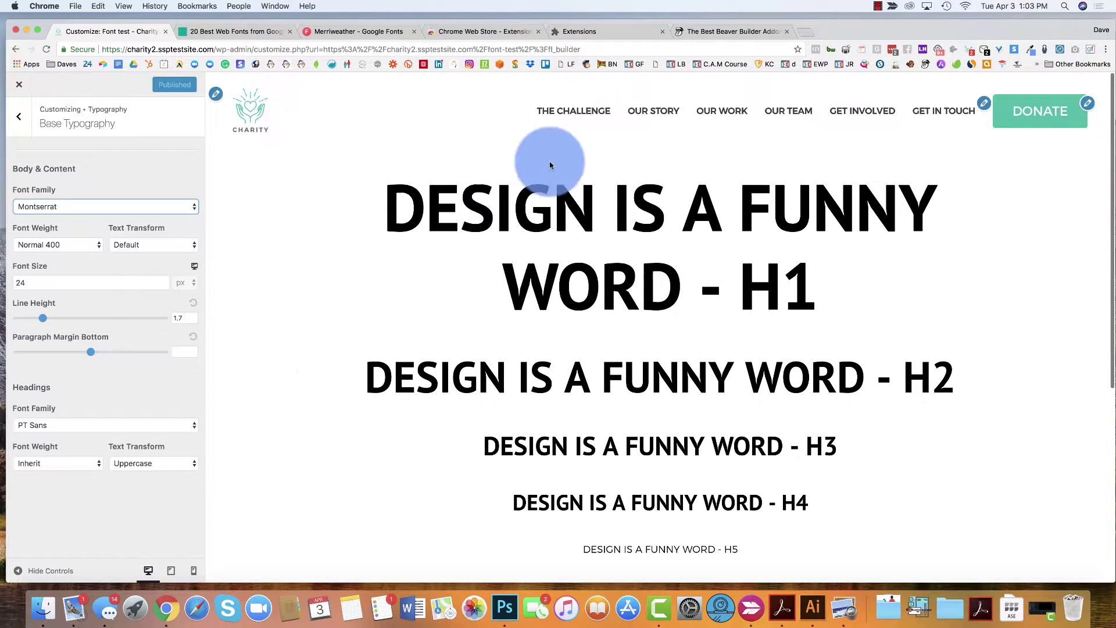
scroll(300, 434, down, 5)
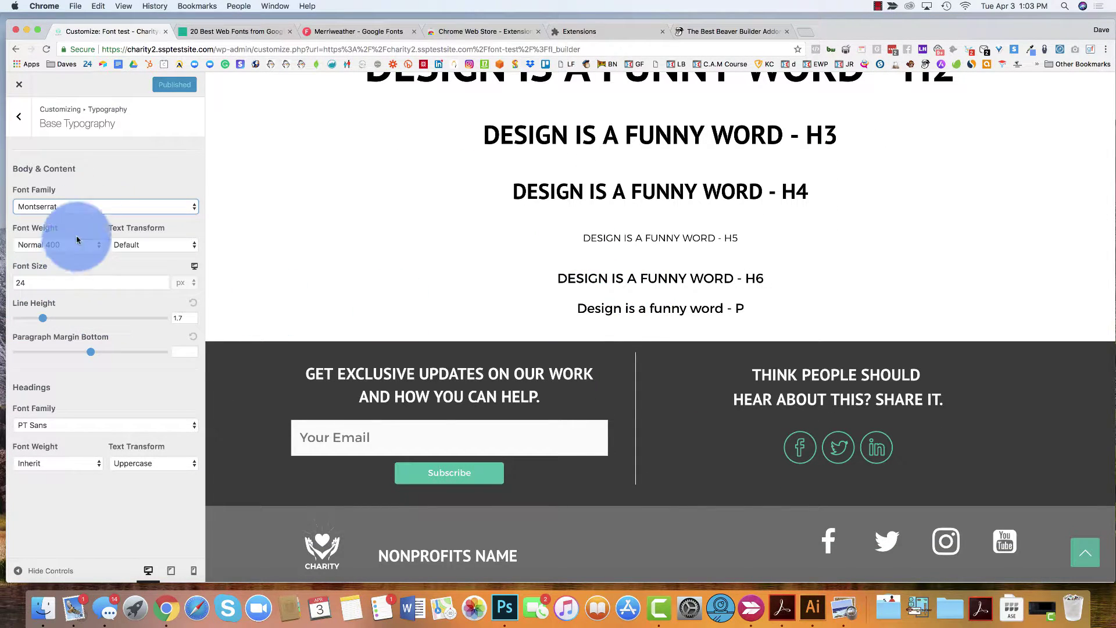
click(87, 207)
click(87, 206)
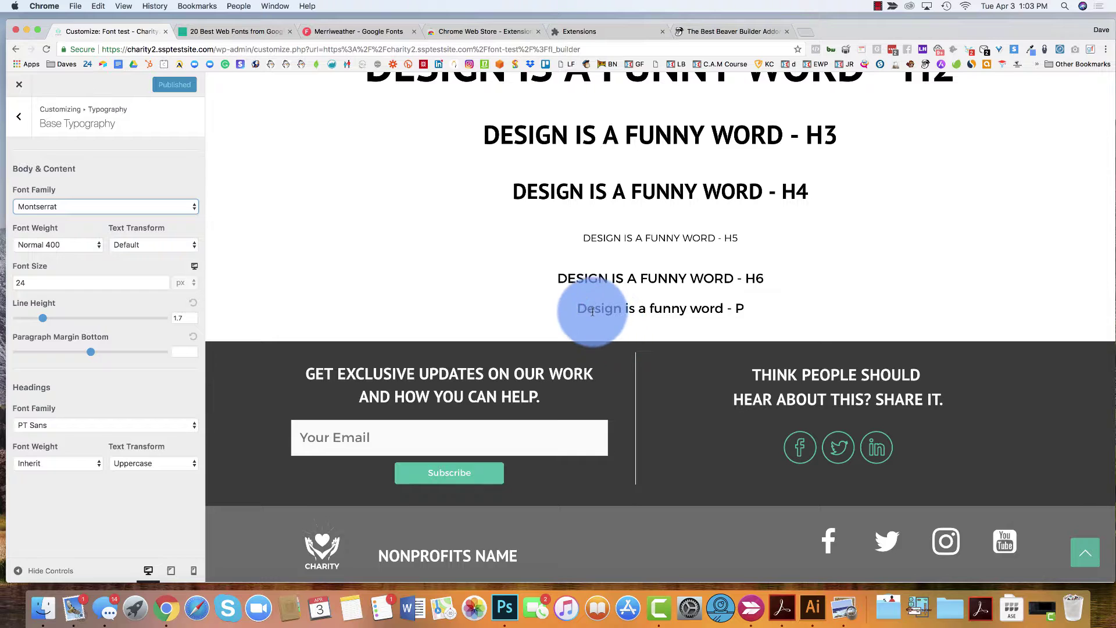
click(608, 327)
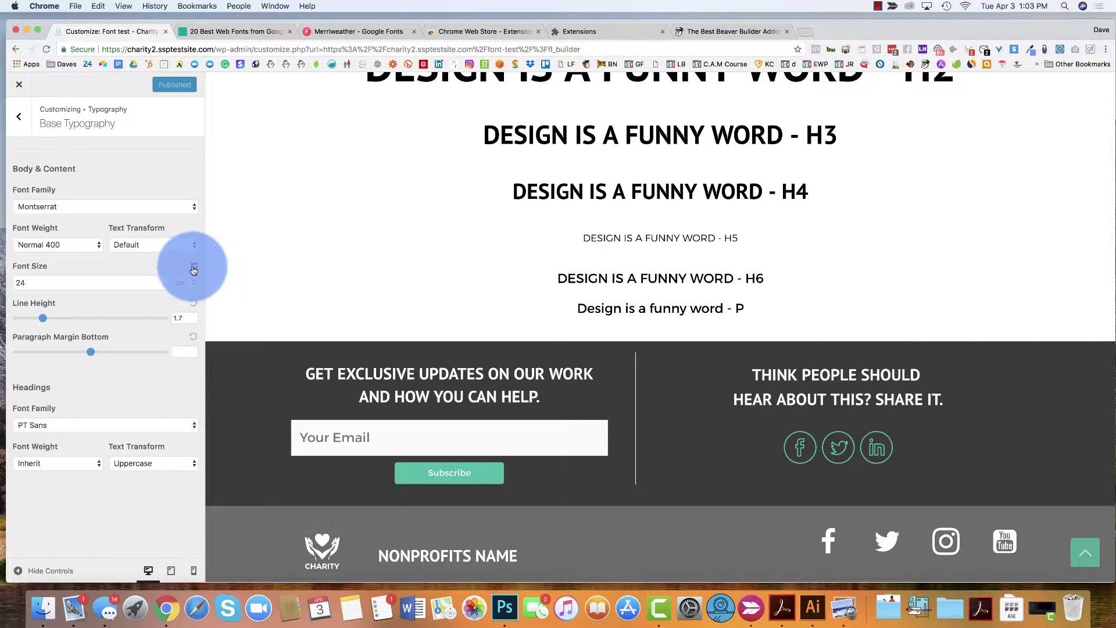
Cycle the body font size through its responsive device previews and return to the desktop size
click(194, 269)
click(193, 269)
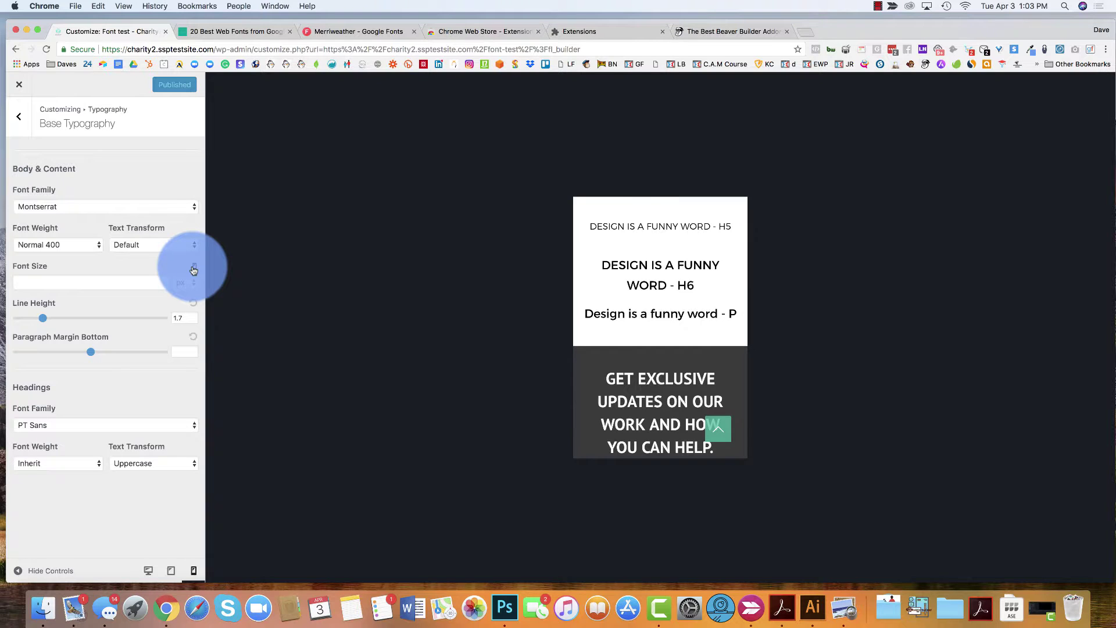
click(194, 269)
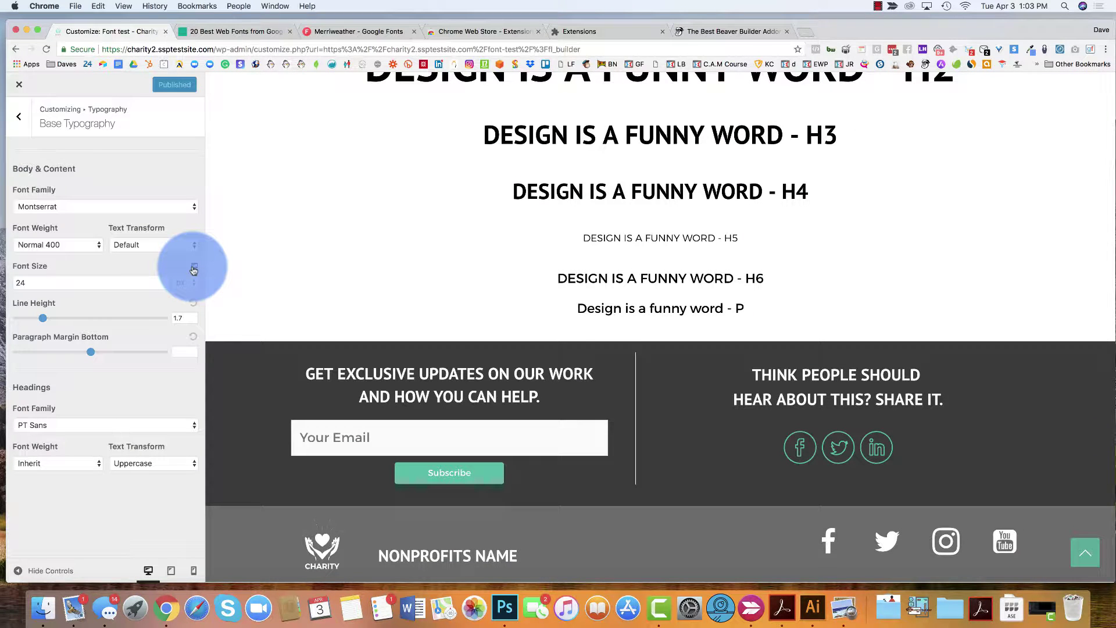
click(194, 269)
click(193, 269)
click(39, 283)
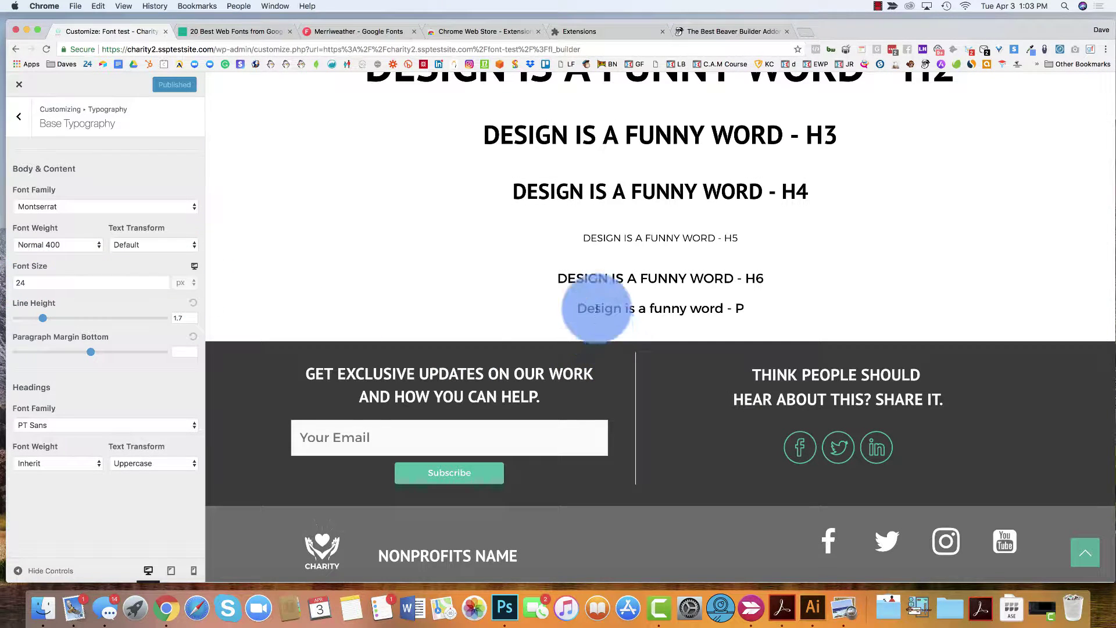
Try a body font size of 12 px on the sample paragraph, then restore it to 24 px
drag(575, 308, 860, 299)
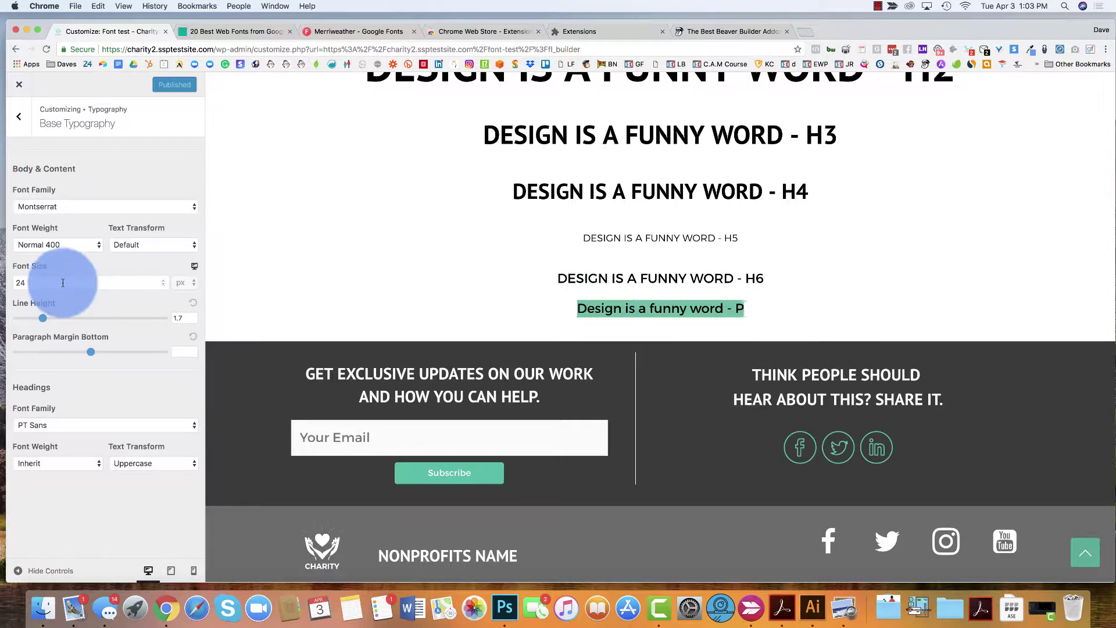
drag(62, 282, 8, 287)
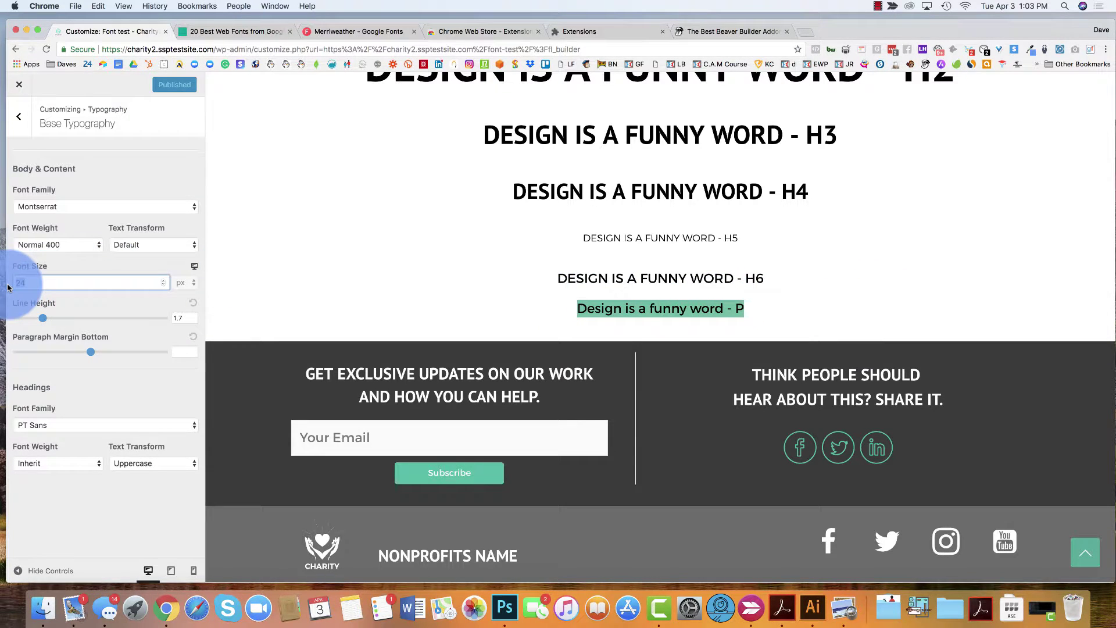
text(12)
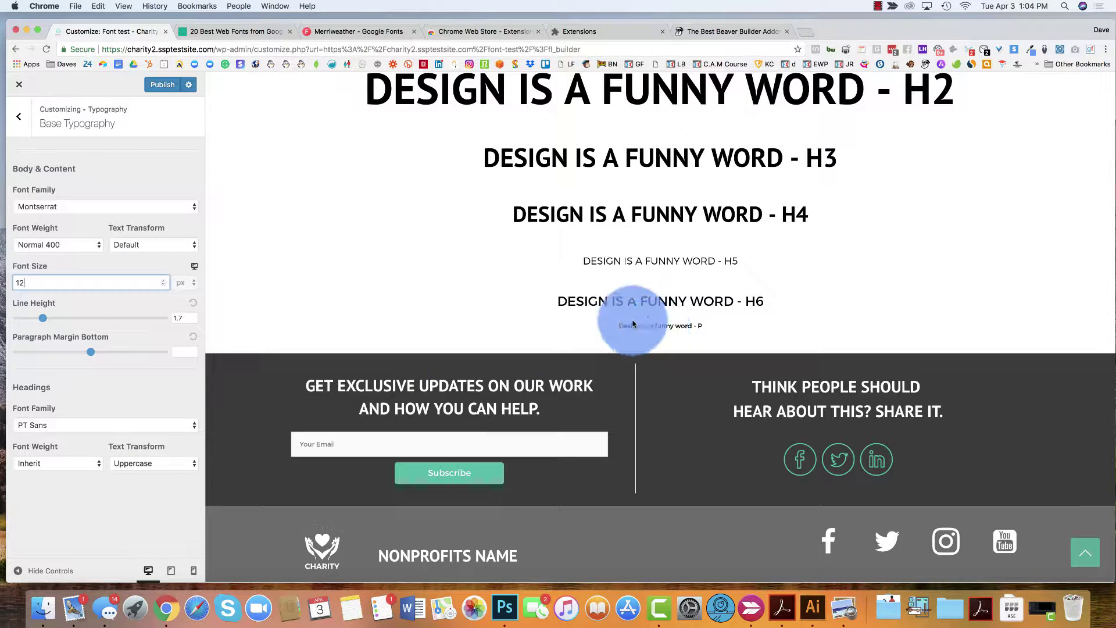
text(24)
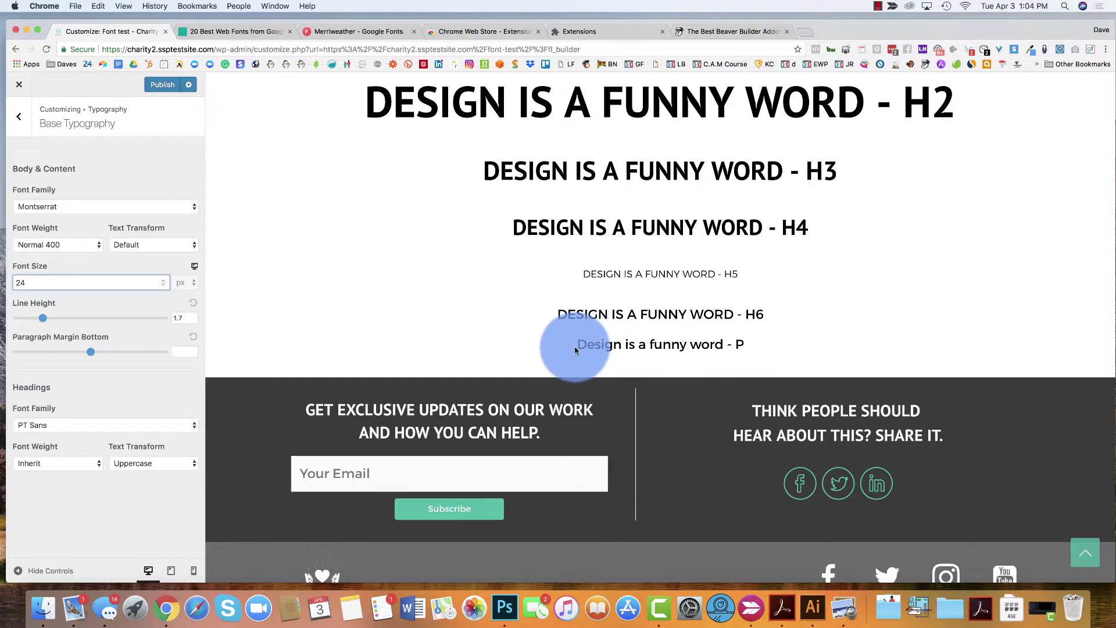
drag(573, 344, 774, 344)
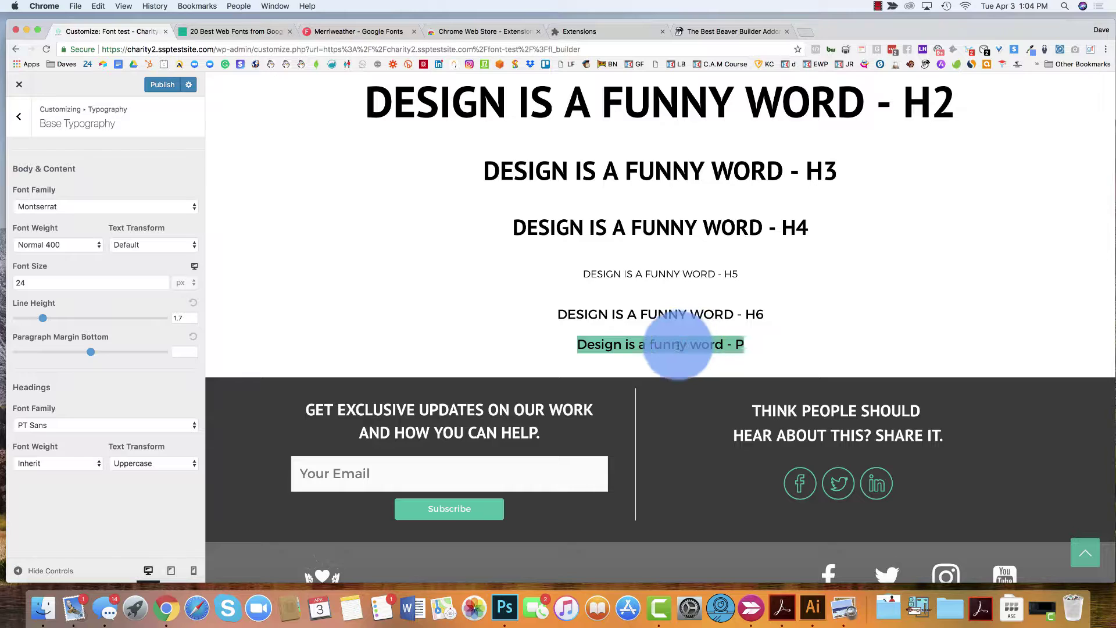
Review the headings' font family, weight and text transform options and the body font weight options, keeping the current choices
click(91, 428)
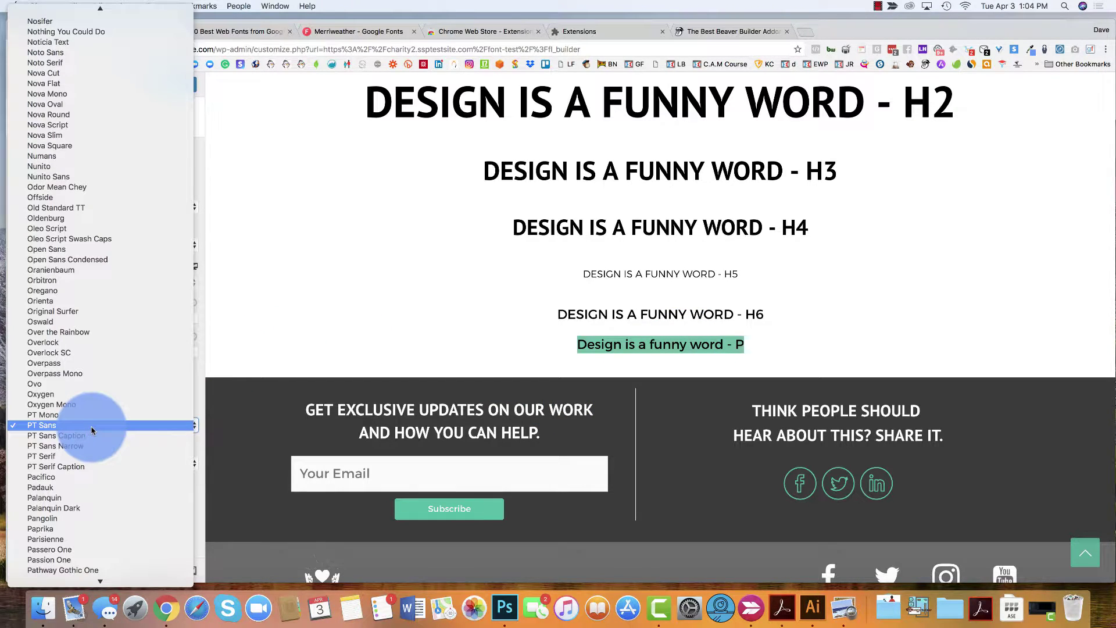
click(92, 430)
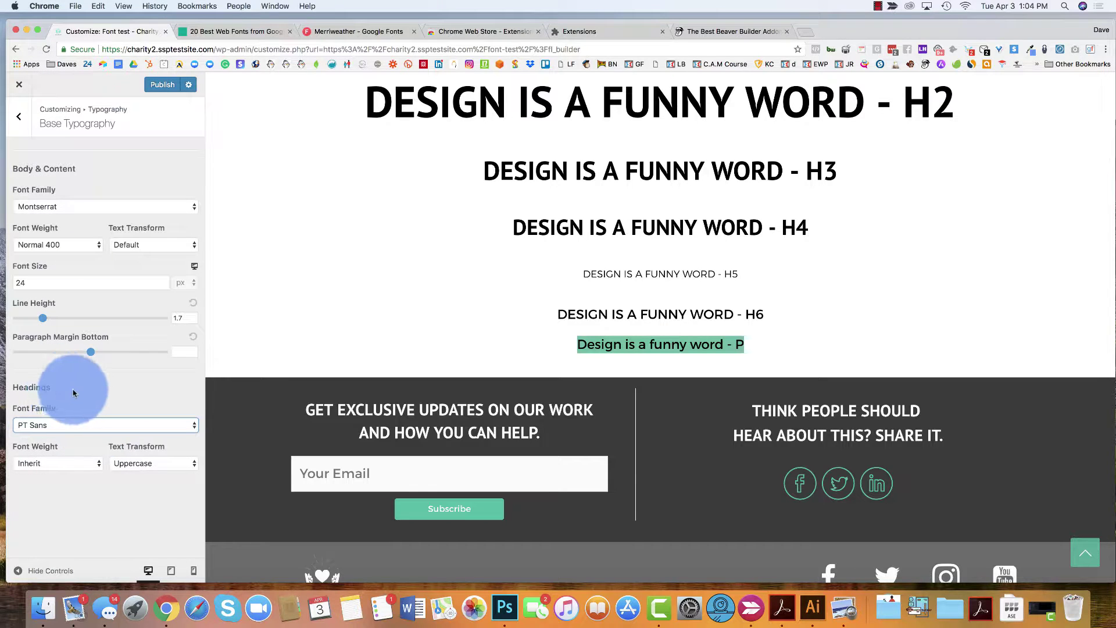
click(91, 463)
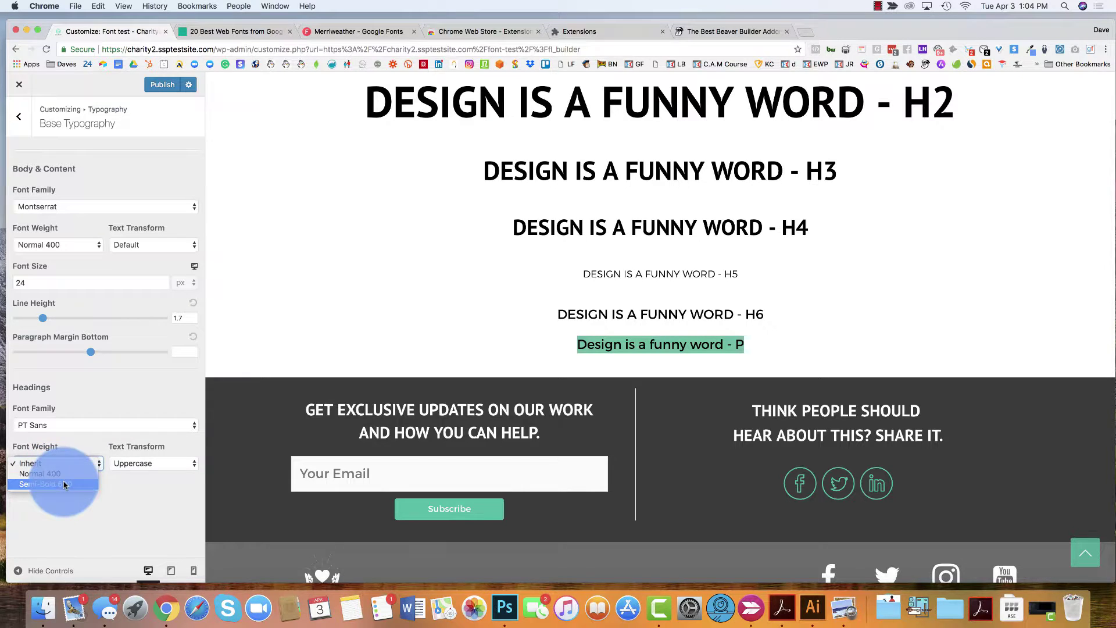
click(88, 447)
click(138, 464)
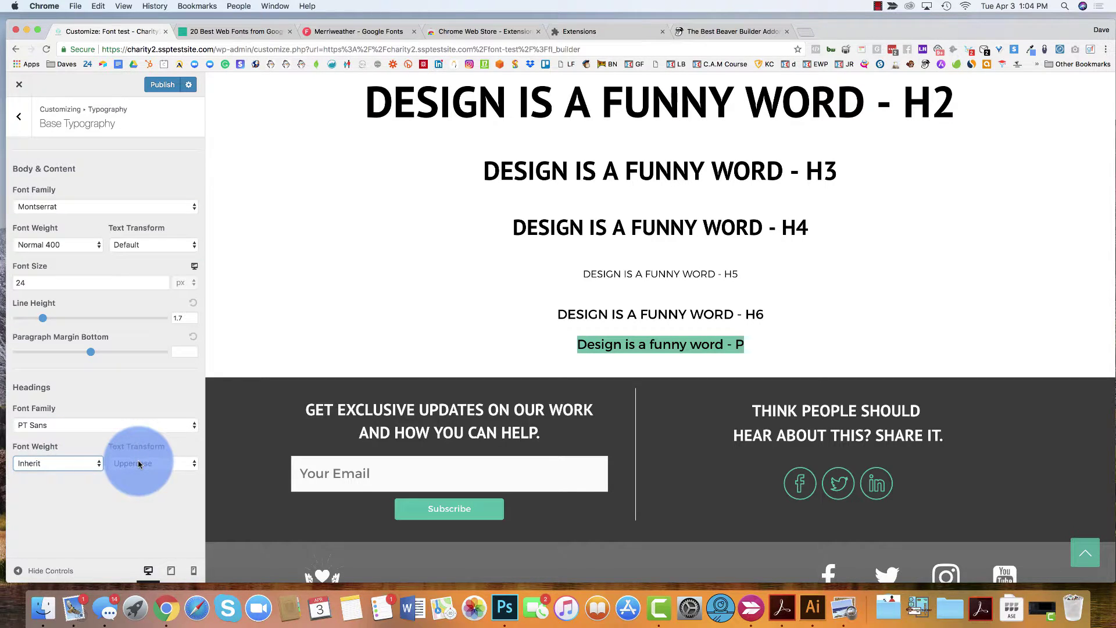
click(138, 463)
click(92, 245)
click(92, 244)
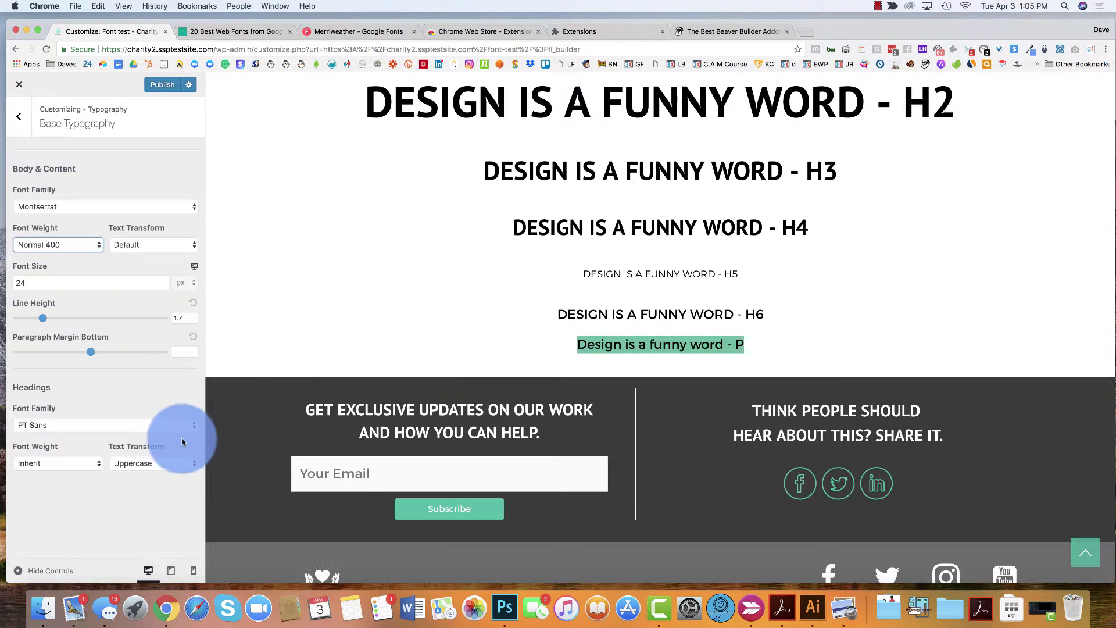
click(175, 465)
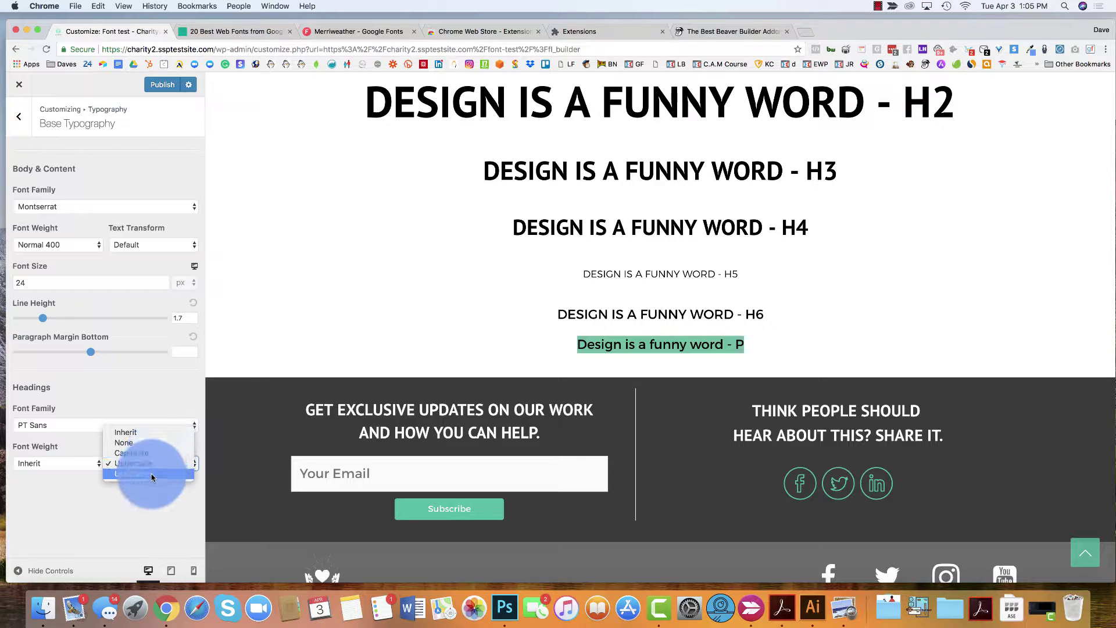
click(152, 464)
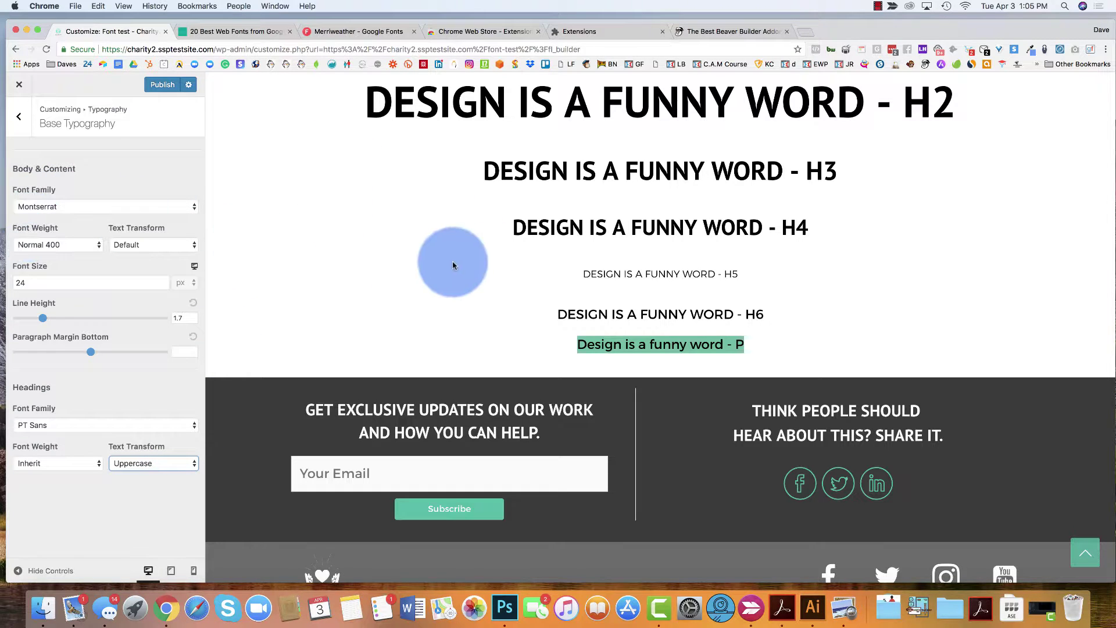
Publish the base typography settings and open Heading 1's font size for editing in the Content typography settings
scroll(395, 260, up, 3)
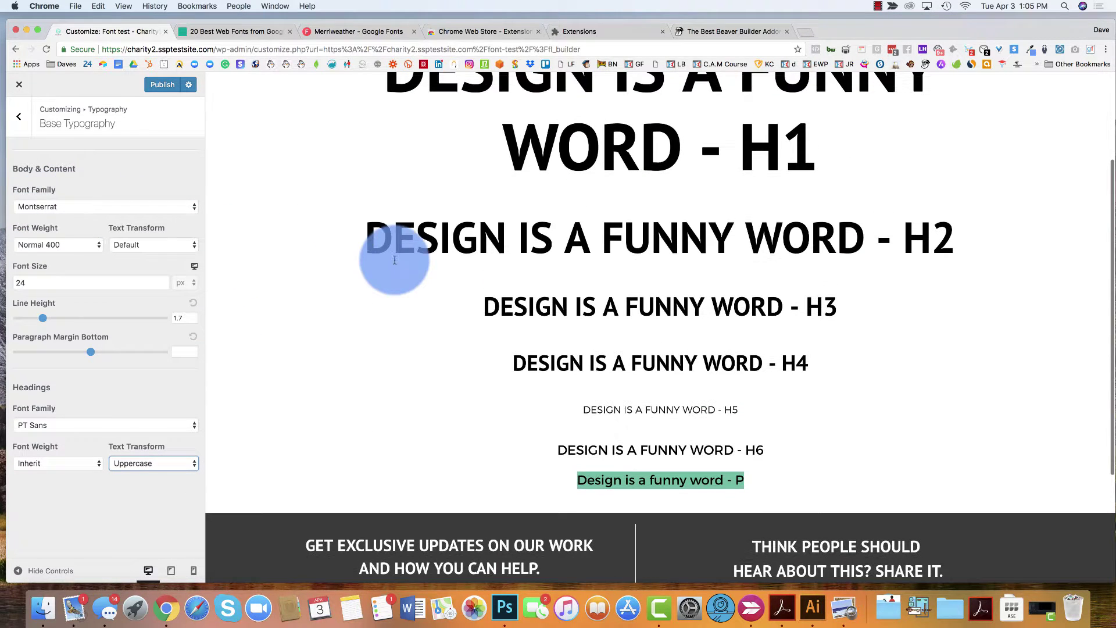
click(163, 87)
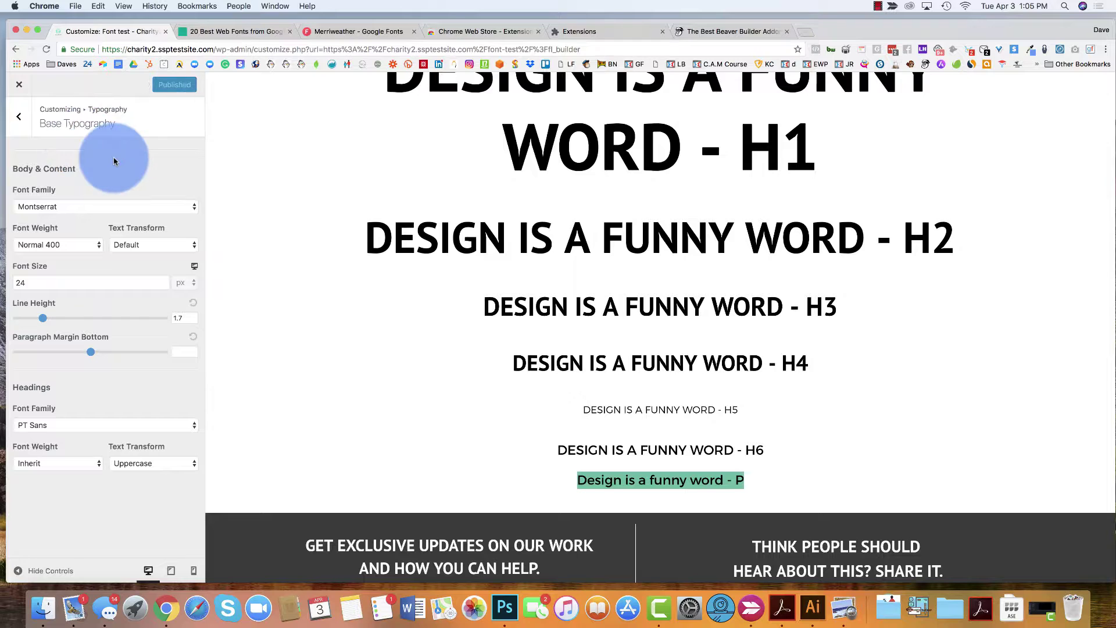
click(20, 117)
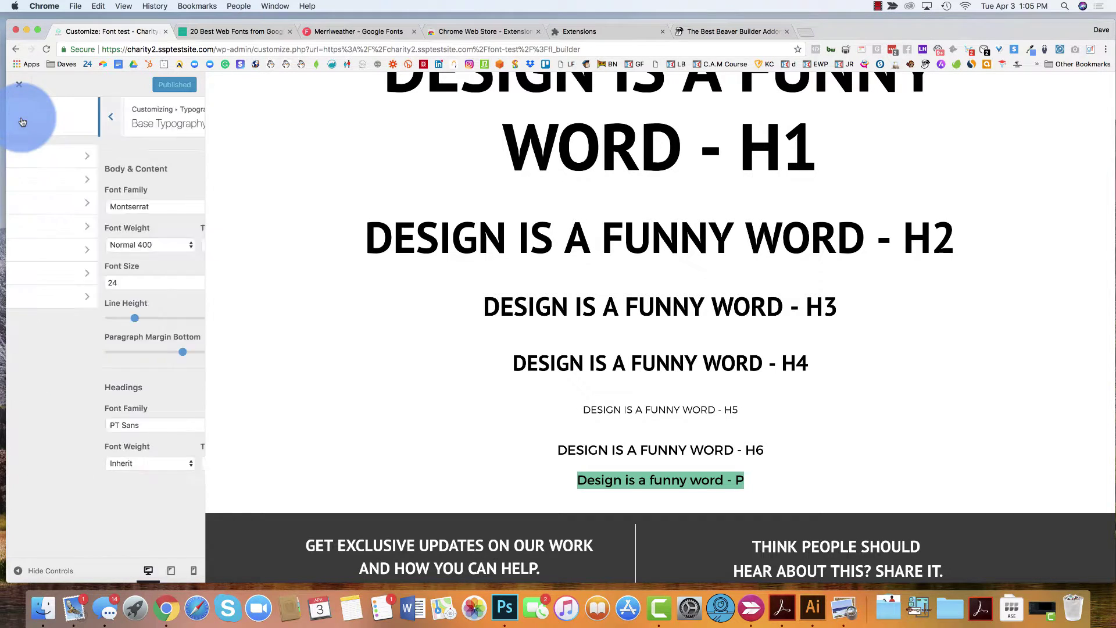
click(49, 188)
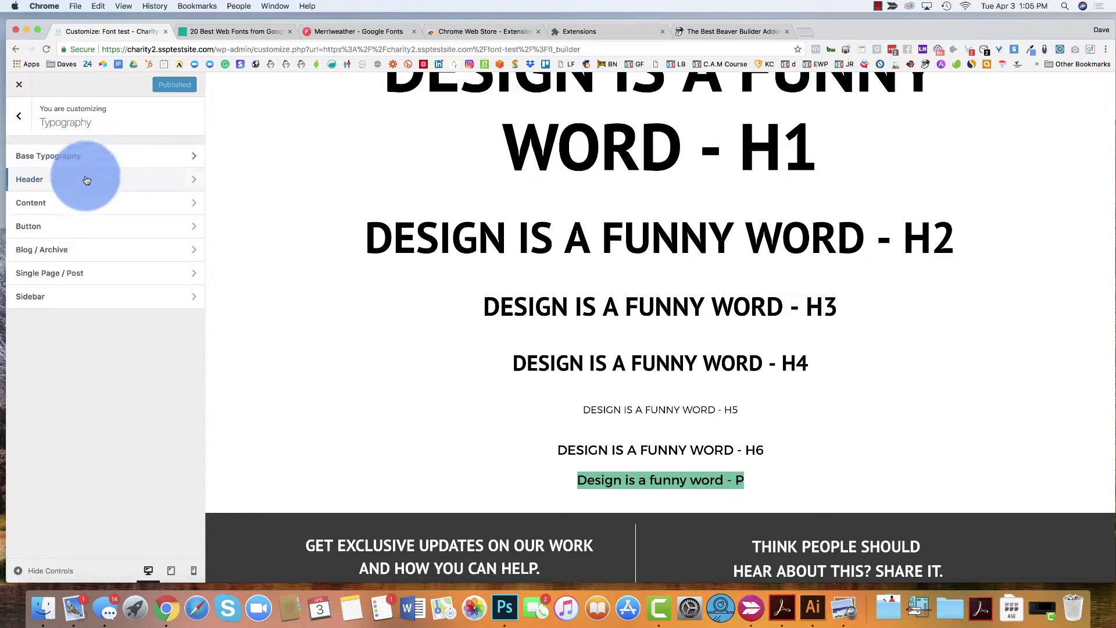
click(66, 203)
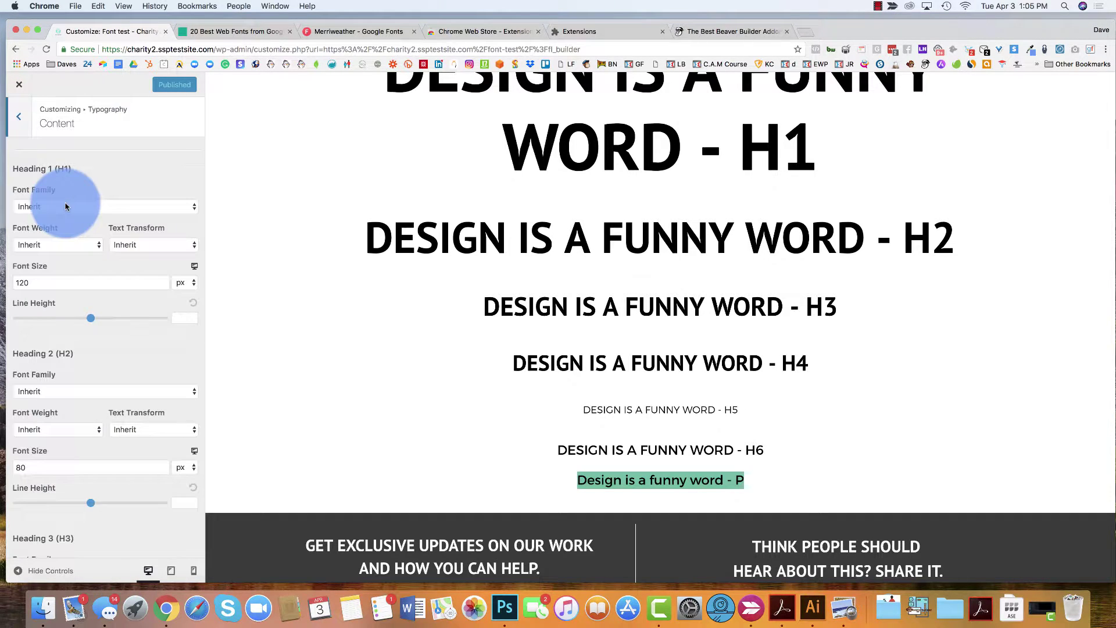
scroll(79, 156, down, 2)
scroll(461, 250, up, 5)
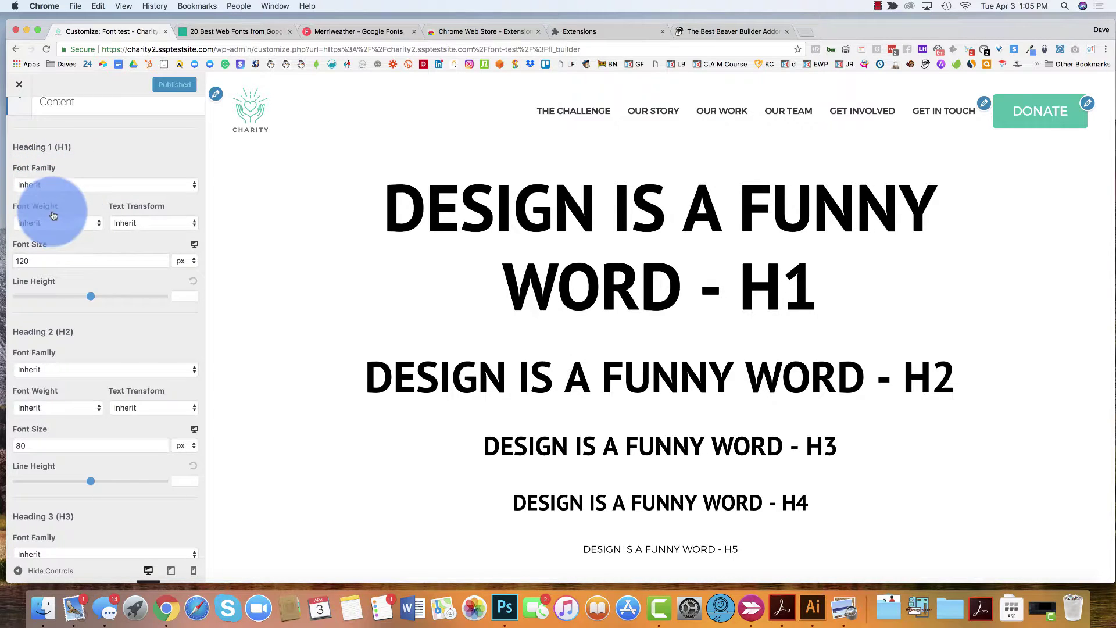
click(35, 262)
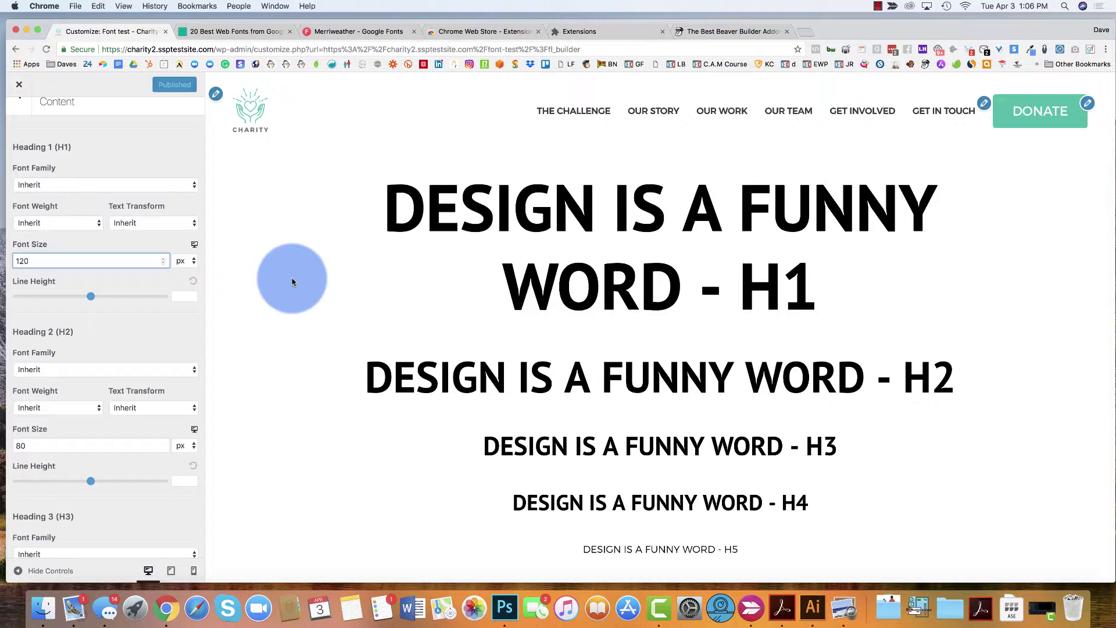
Try Heading 2 font sizes of 70 px and 60 px, then restore the size to 80 px
scroll(293, 282, down, 1)
scroll(92, 352, down, 2)
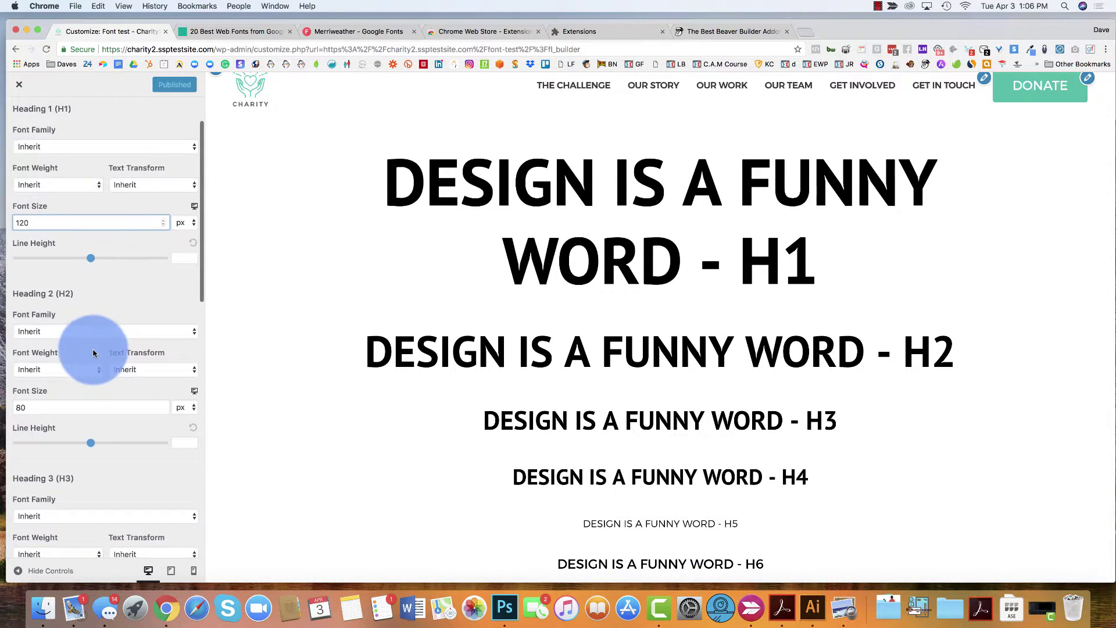
scroll(83, 257, down, 4)
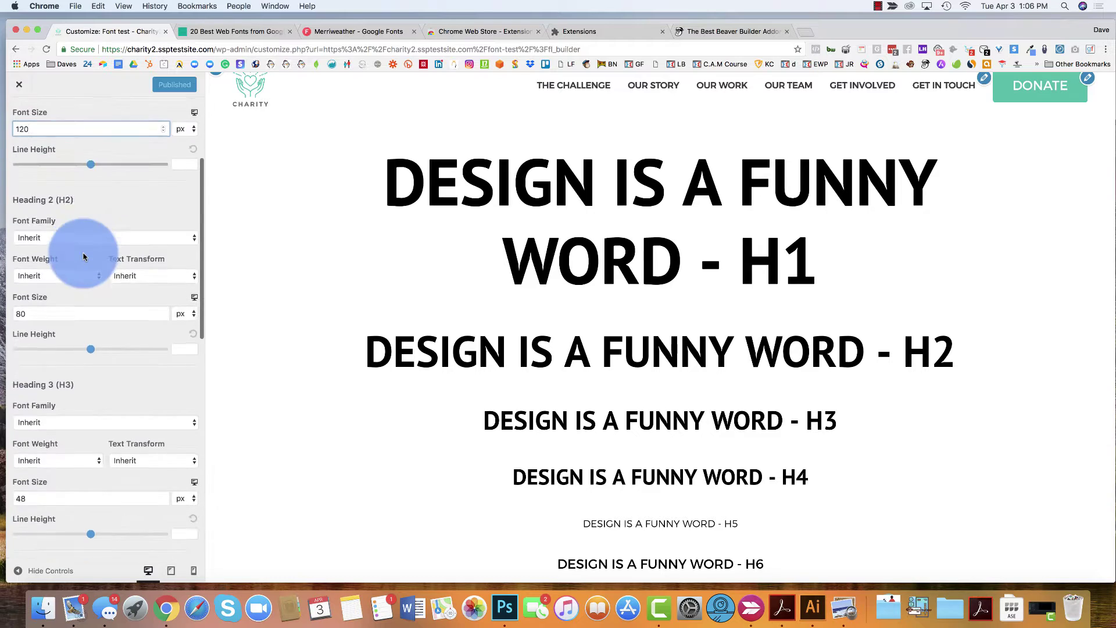
scroll(83, 257, down, 1)
double_click(42, 301)
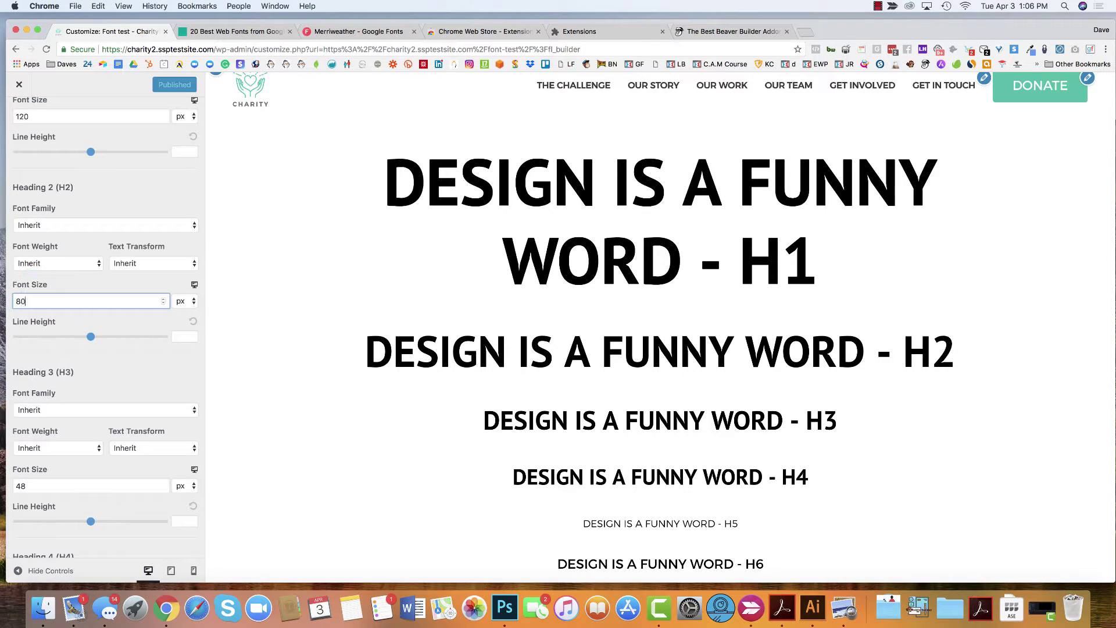
key(BackSpace)
text(70)
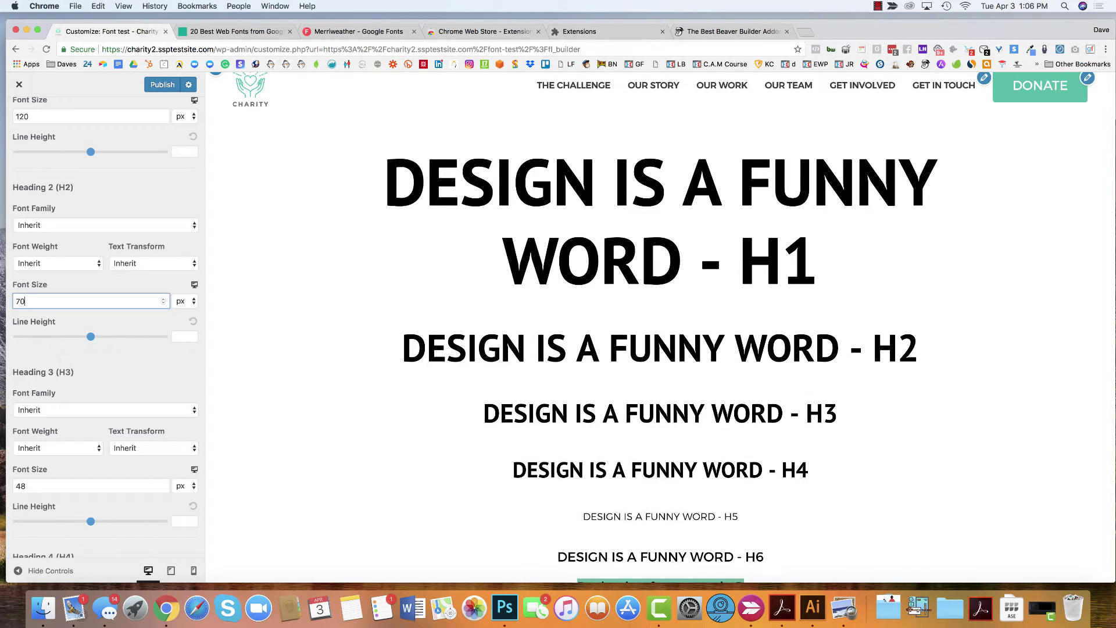
key(BackSpace)
key(BackSpace)
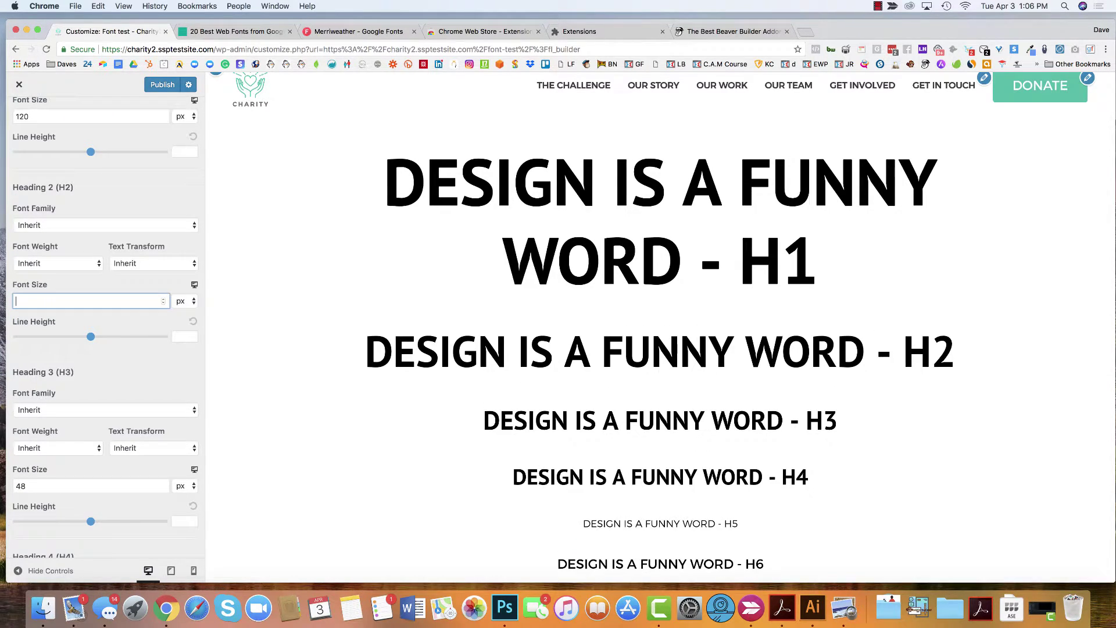
text(60)
key(BackSpace)
key(BackSpace)
click(220, 368)
scroll(563, 274, down, 4)
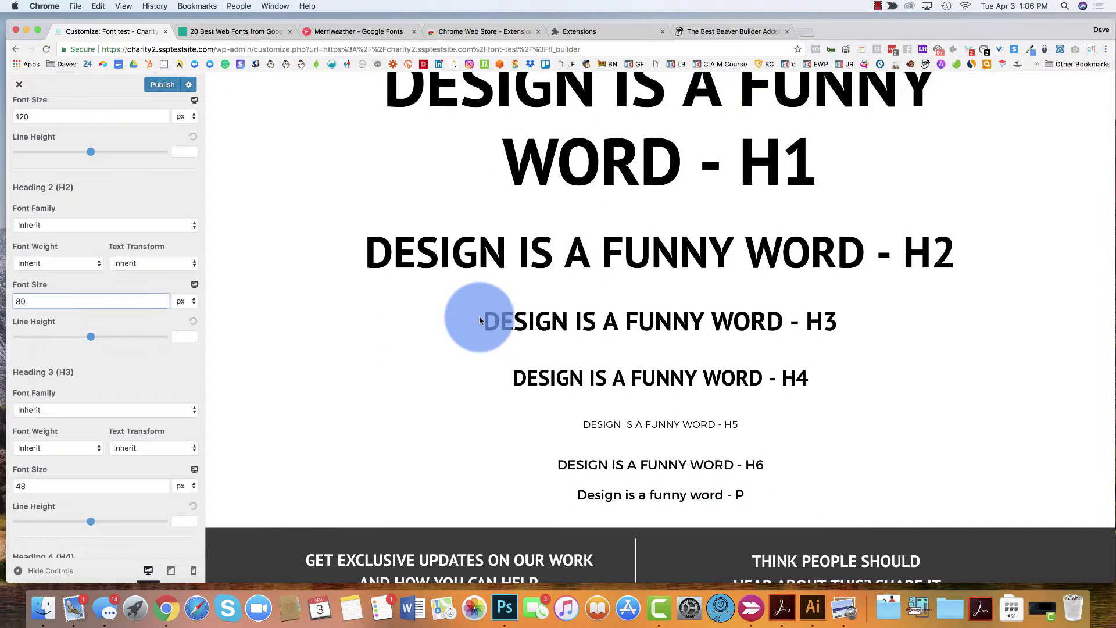
Set the Heading 5 font size to 24 px and the Heading 6 font size to 18 px
click(474, 319)
scroll(668, 372, down, 2)
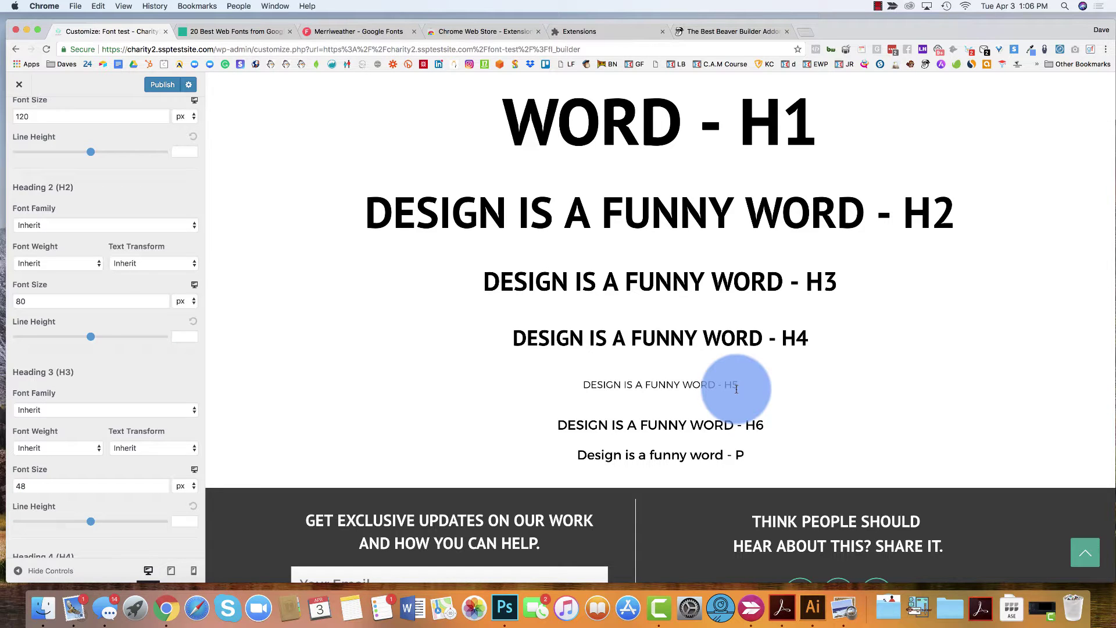
scroll(110, 302, down, 6)
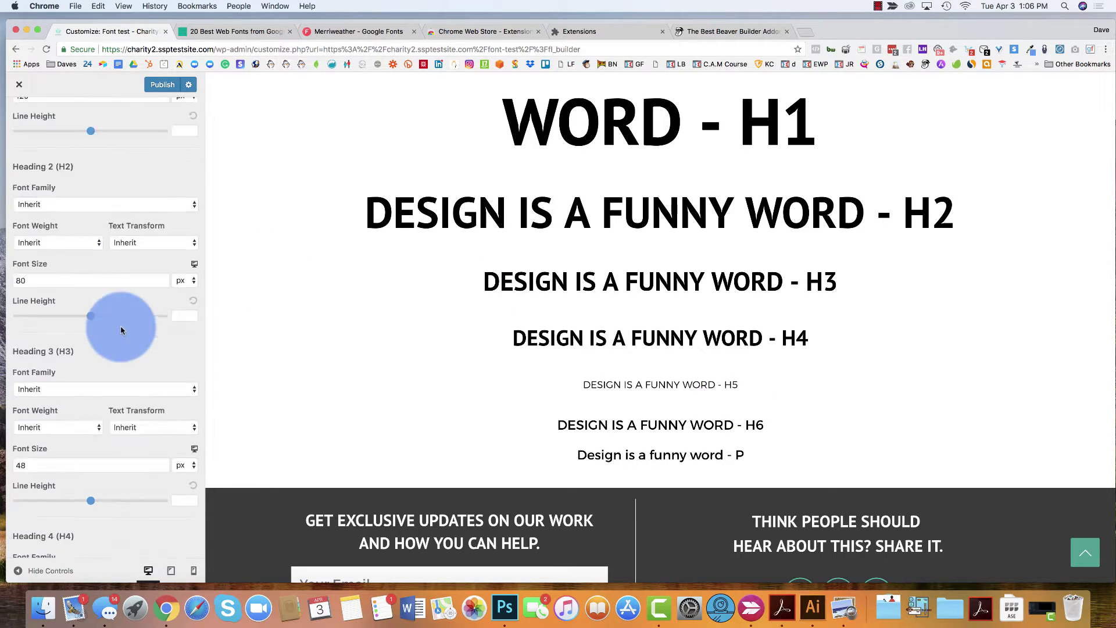
scroll(121, 330, down, 5)
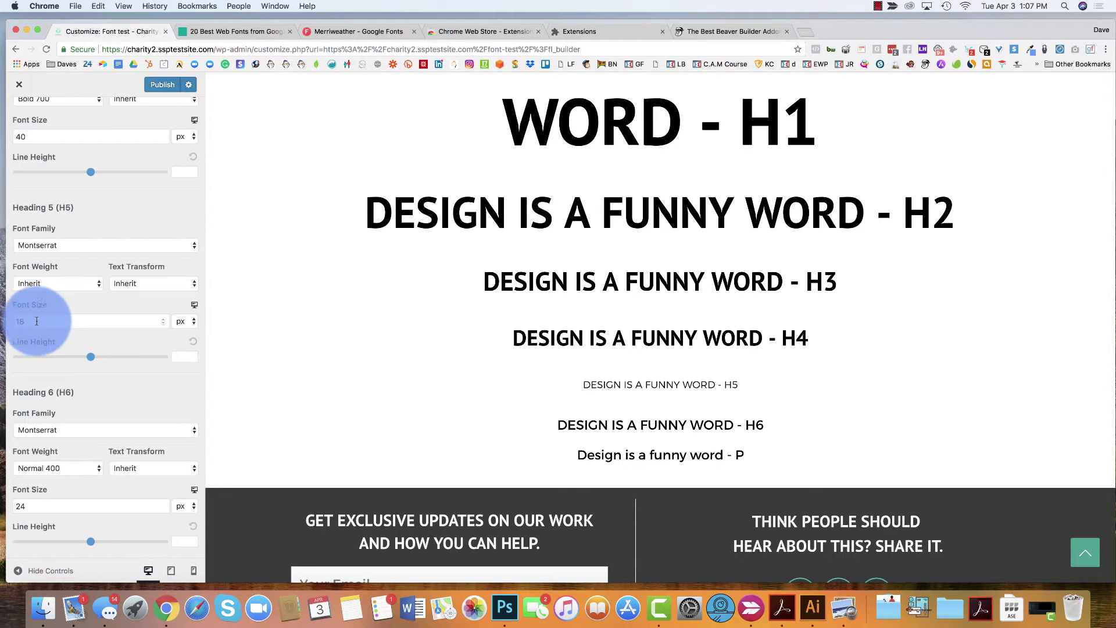
double_click(14, 322)
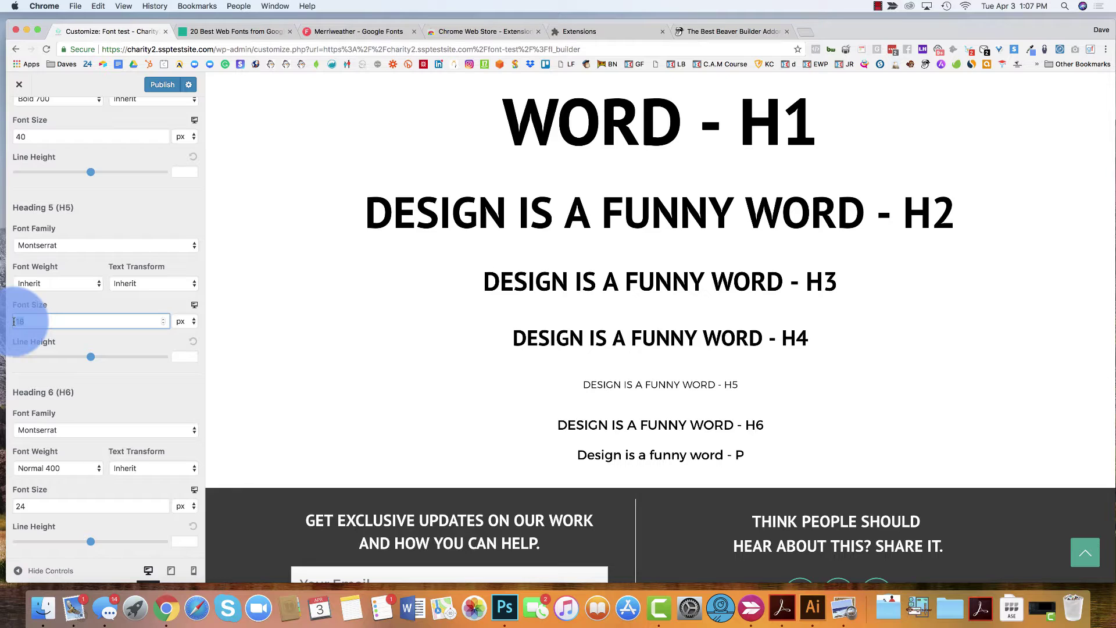
text(24)
double_click(30, 508)
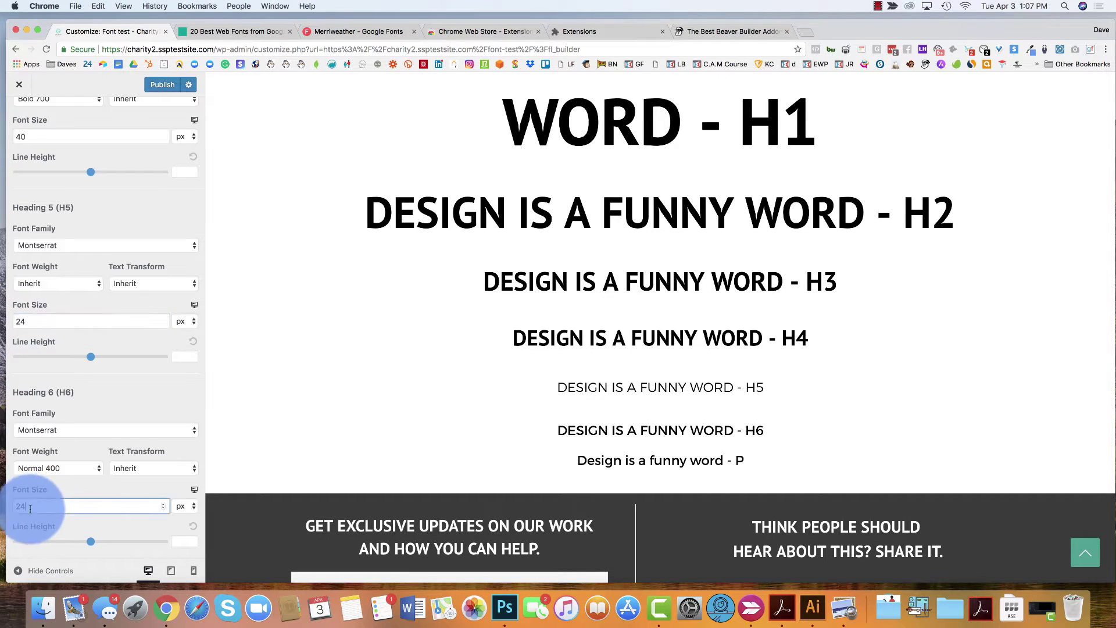
text(18)
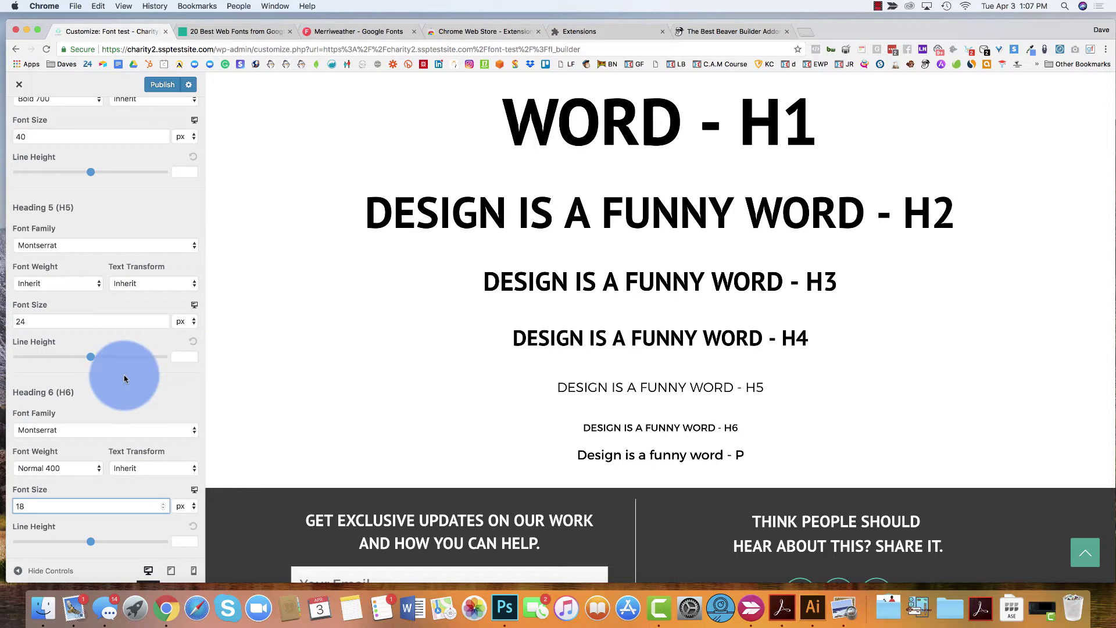
click(531, 419)
scroll(532, 420, down, 1)
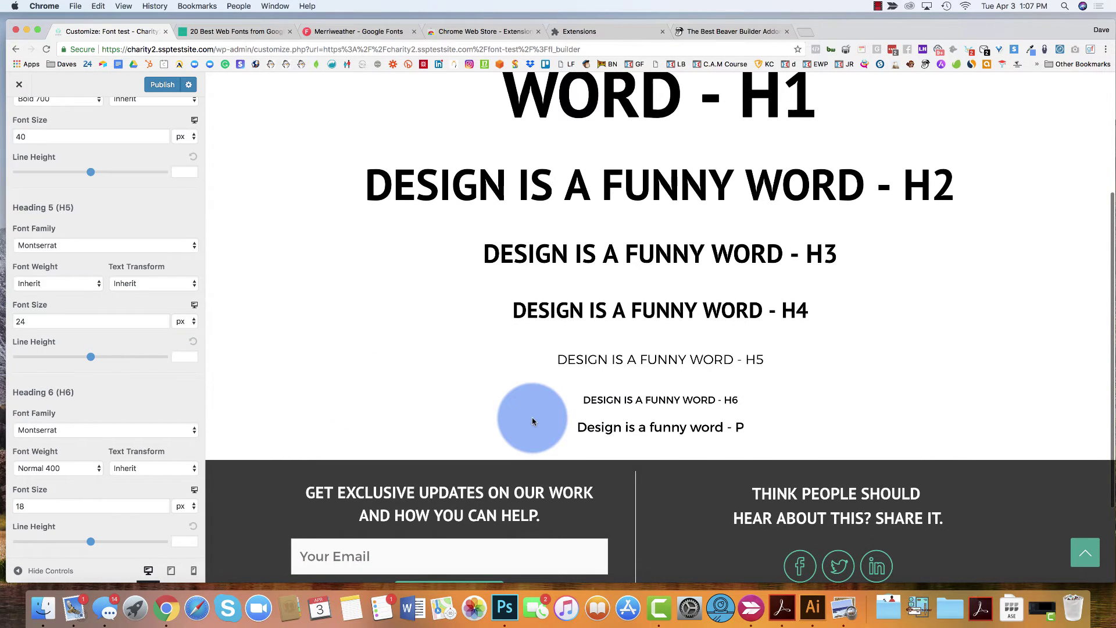
Try the Normal 400 font weight on Heading 5, then restore the weight to Inherit
click(90, 284)
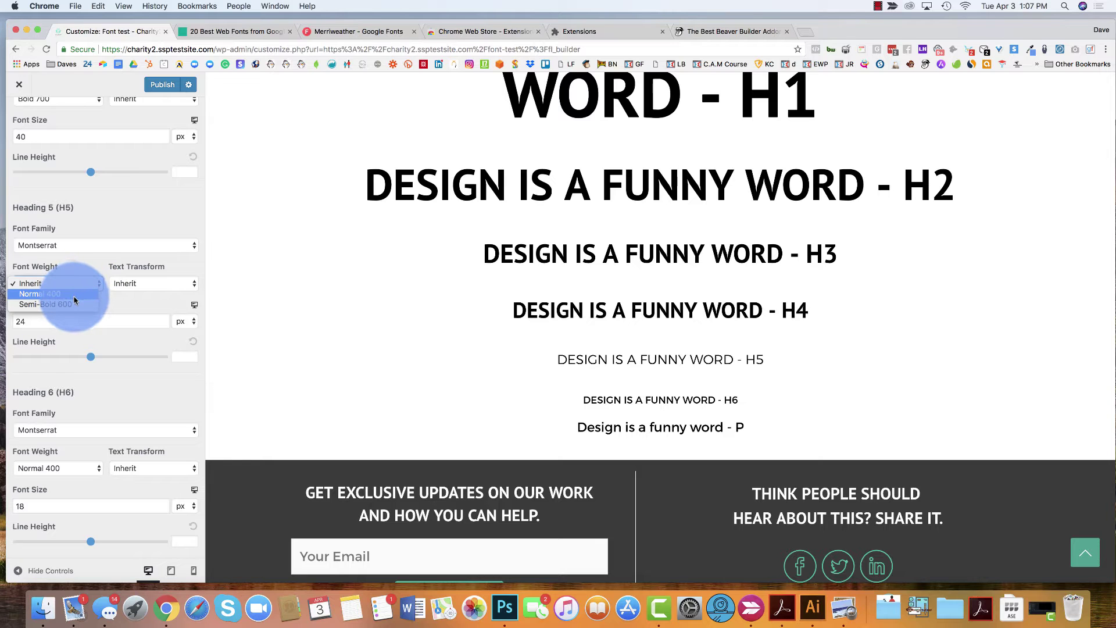
click(75, 299)
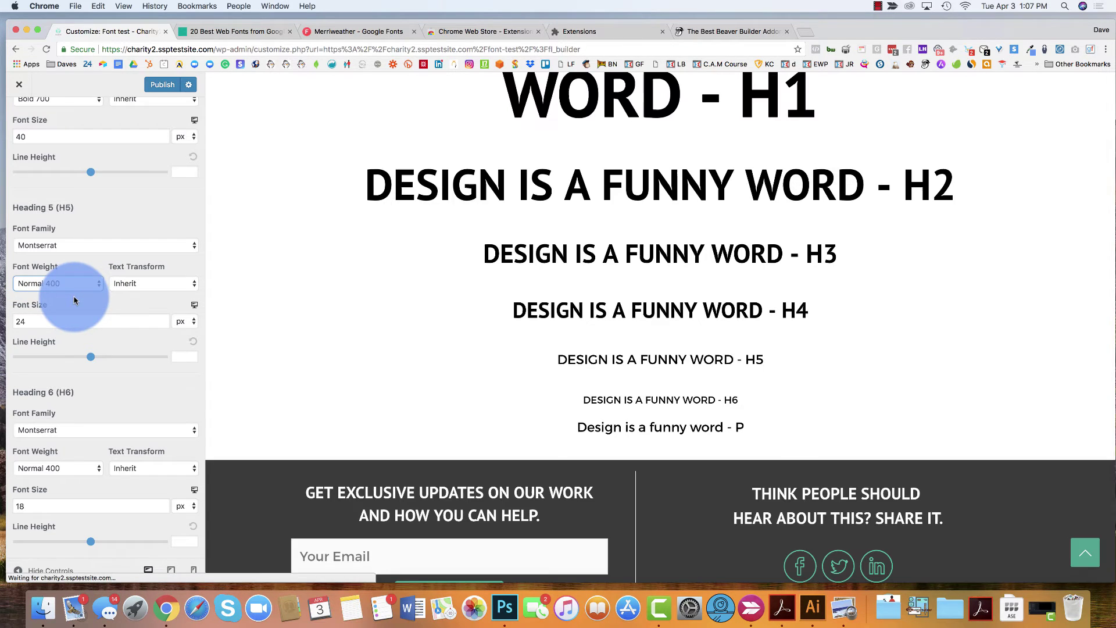
click(97, 288)
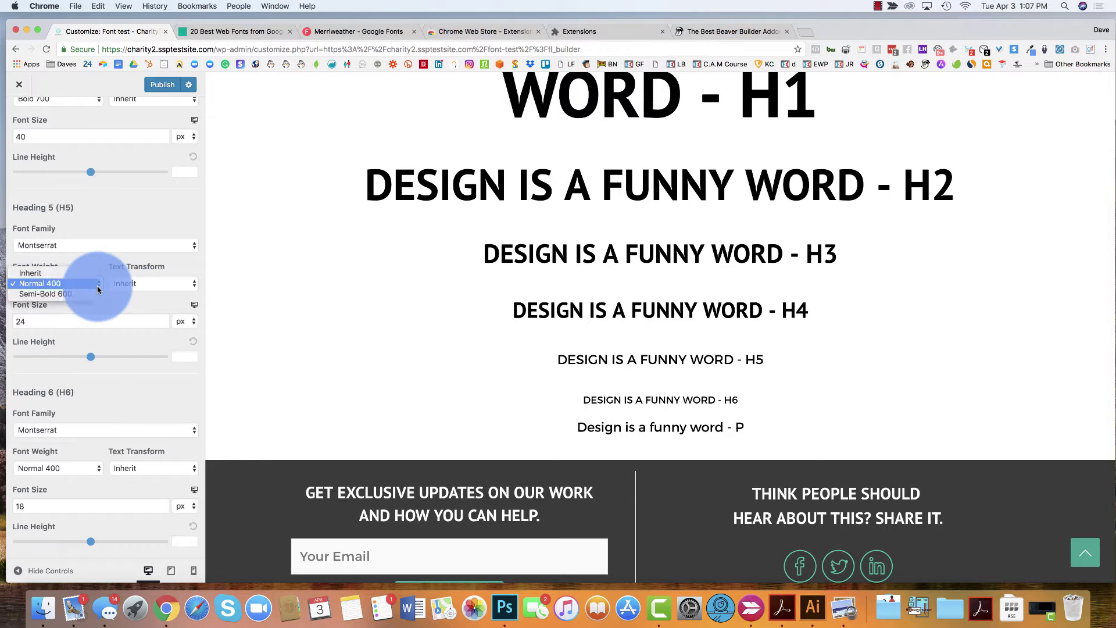
click(82, 274)
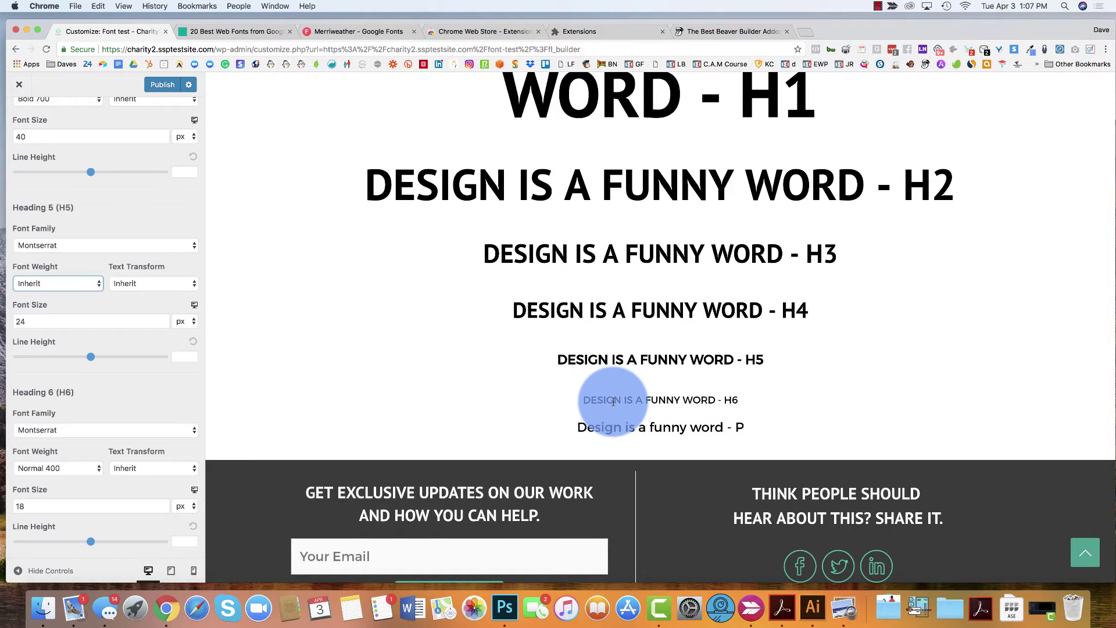
click(85, 286)
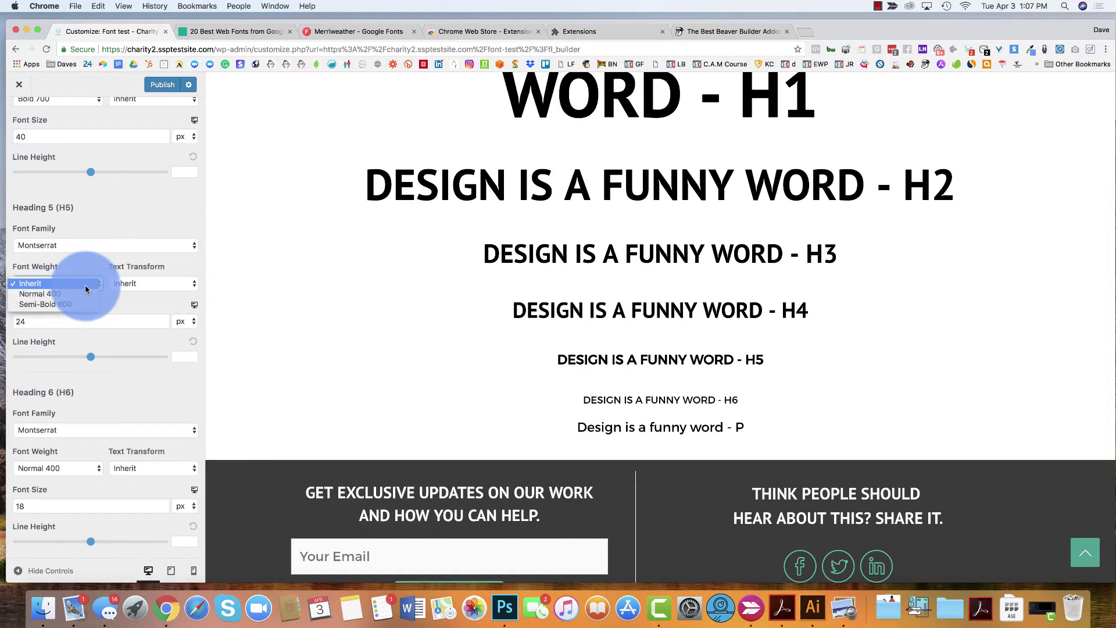
click(86, 285)
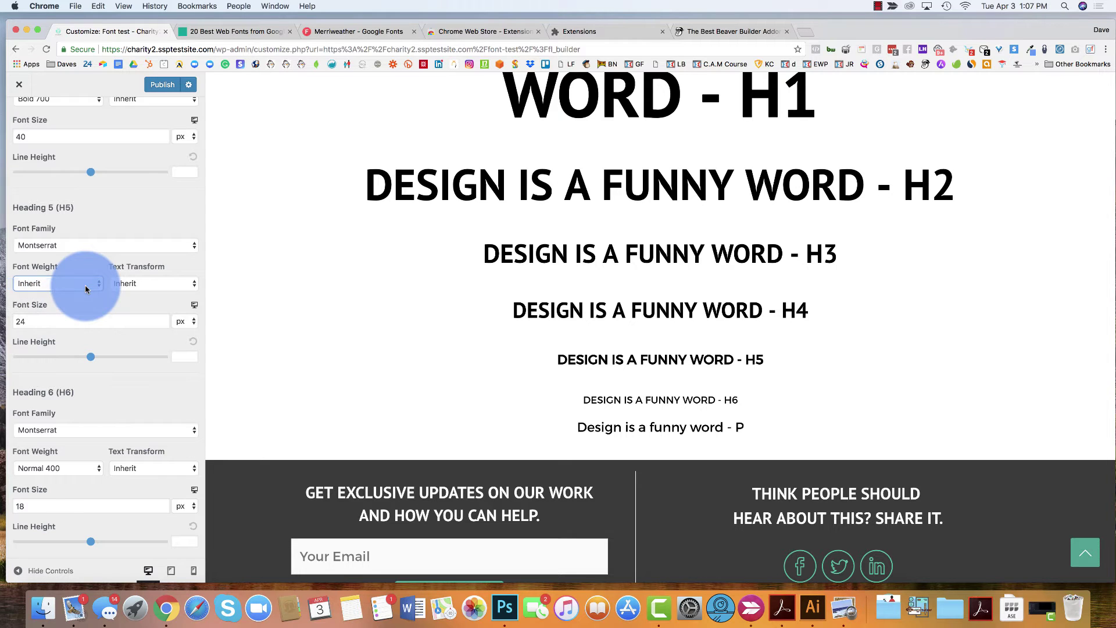
scroll(500, 302, down, 3)
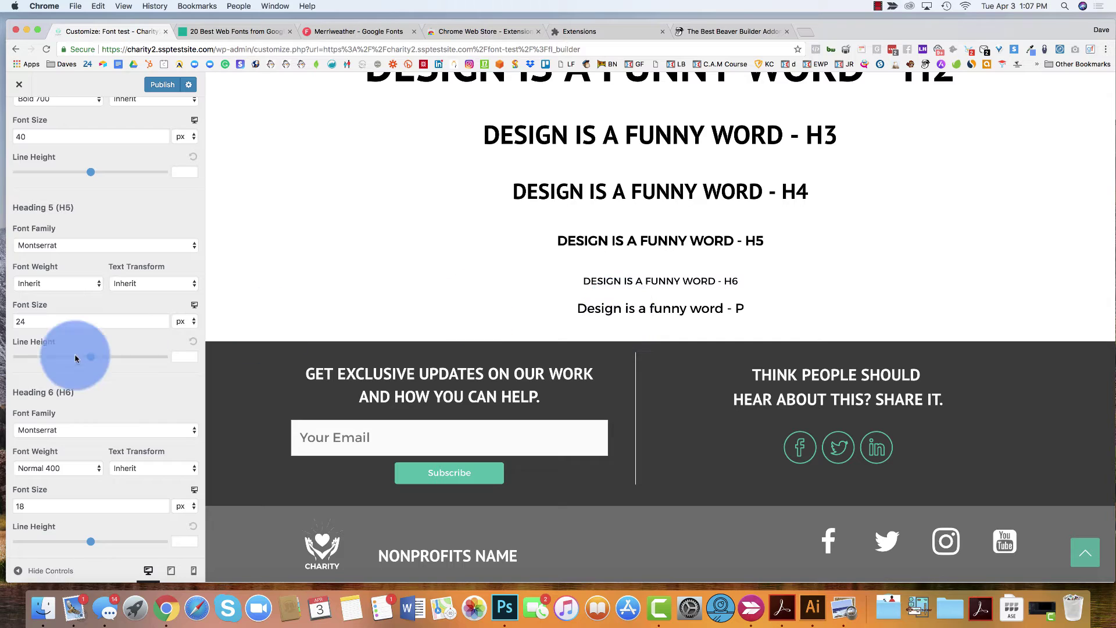
scroll(74, 357, down, 1)
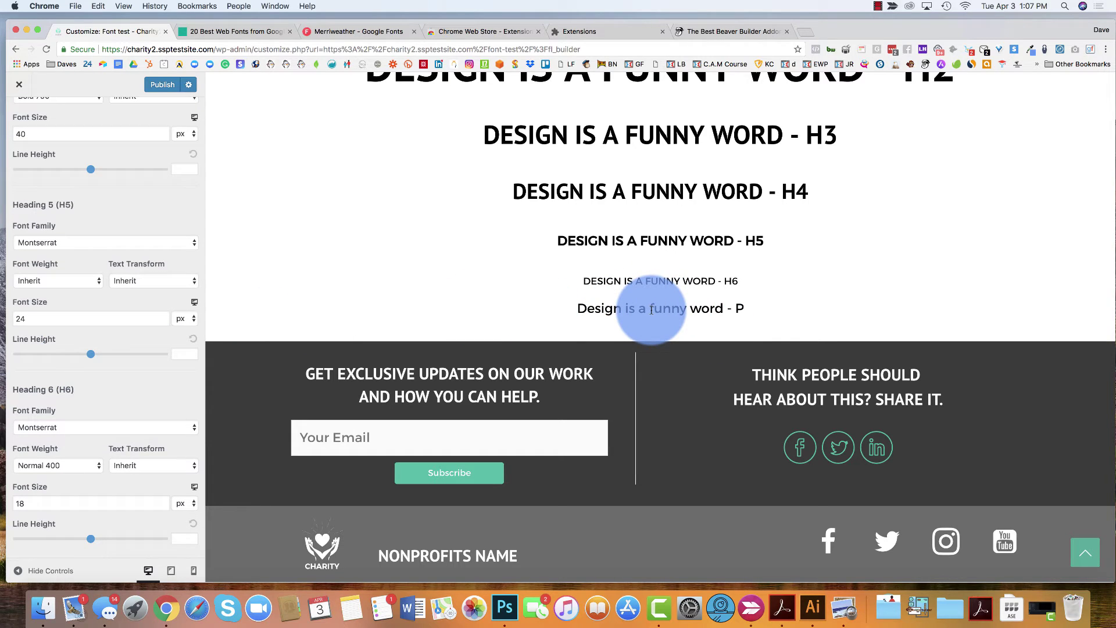
scroll(120, 230, up, 15)
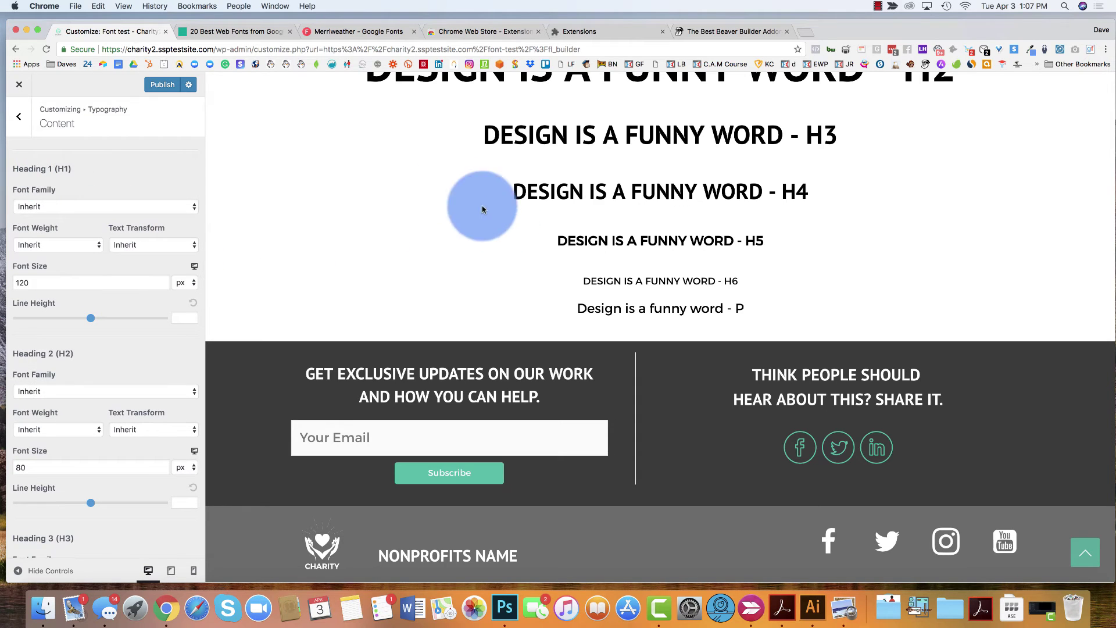
scroll(483, 209, up, 10)
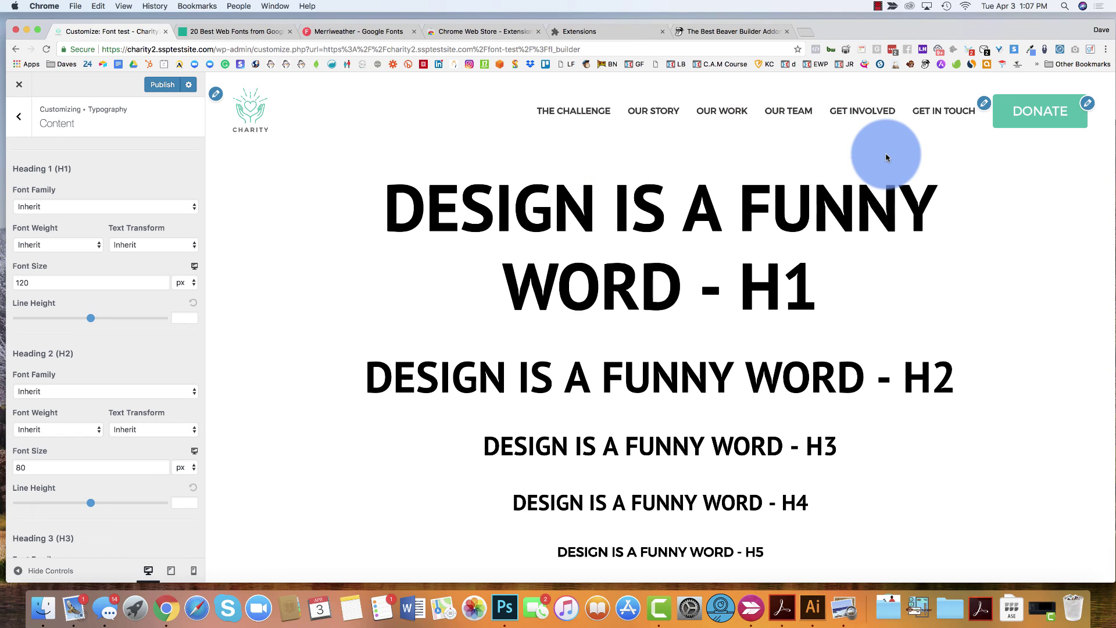
click(878, 6)
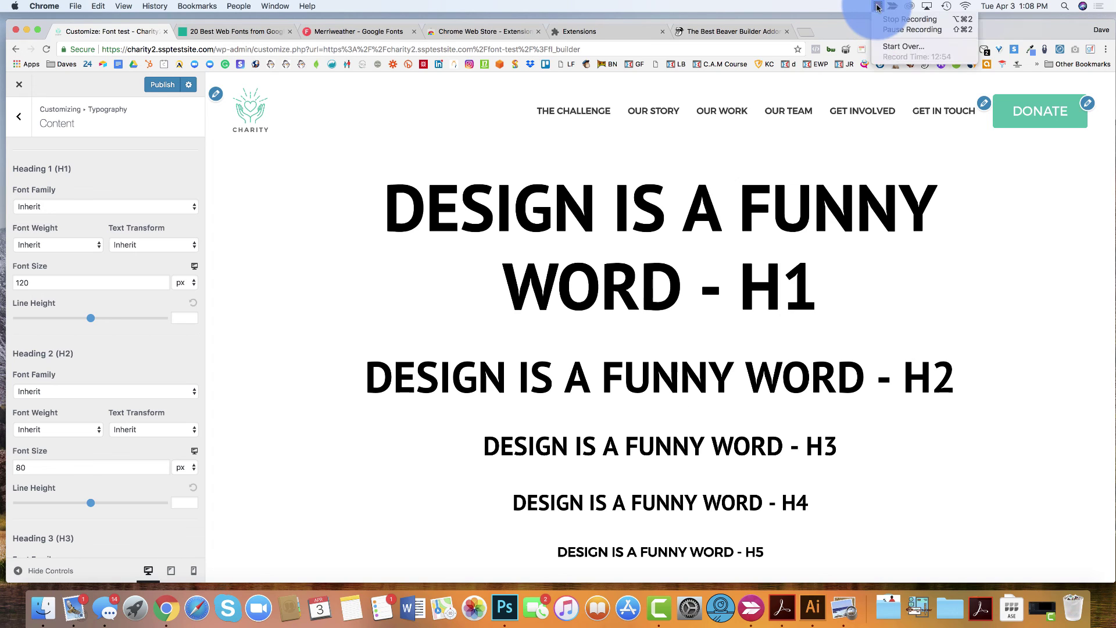